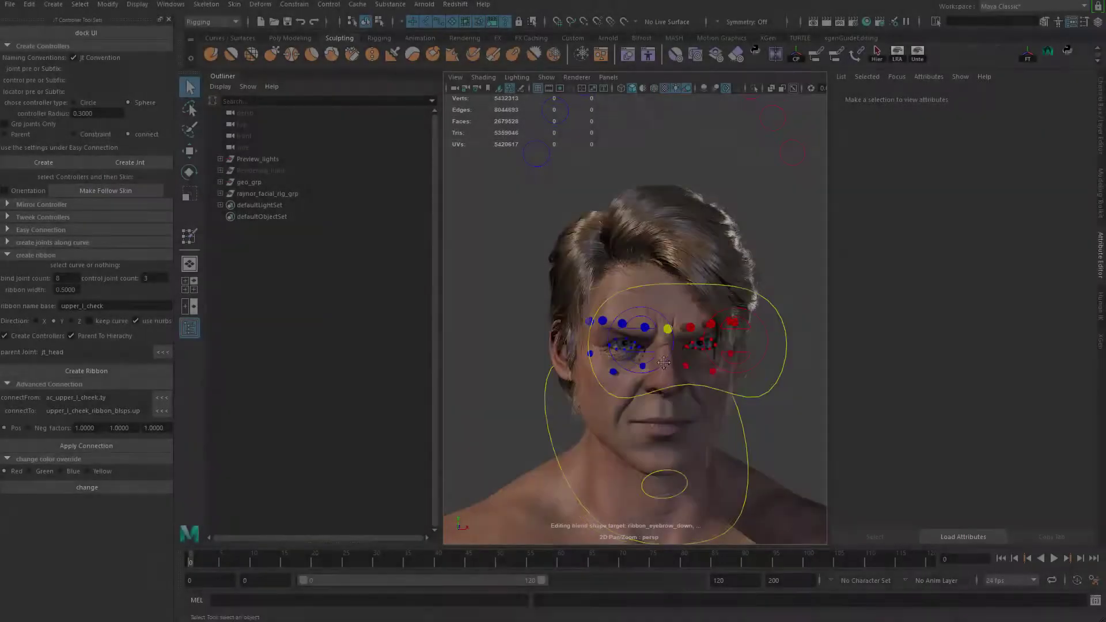
Step: Examine the nose and cheek area of the head up close in perspective and in the side view
scroll(687, 416, "up", 5)
middle_click_drag(687, 416, 630, 357)
scroll(645, 370, "up", 3)
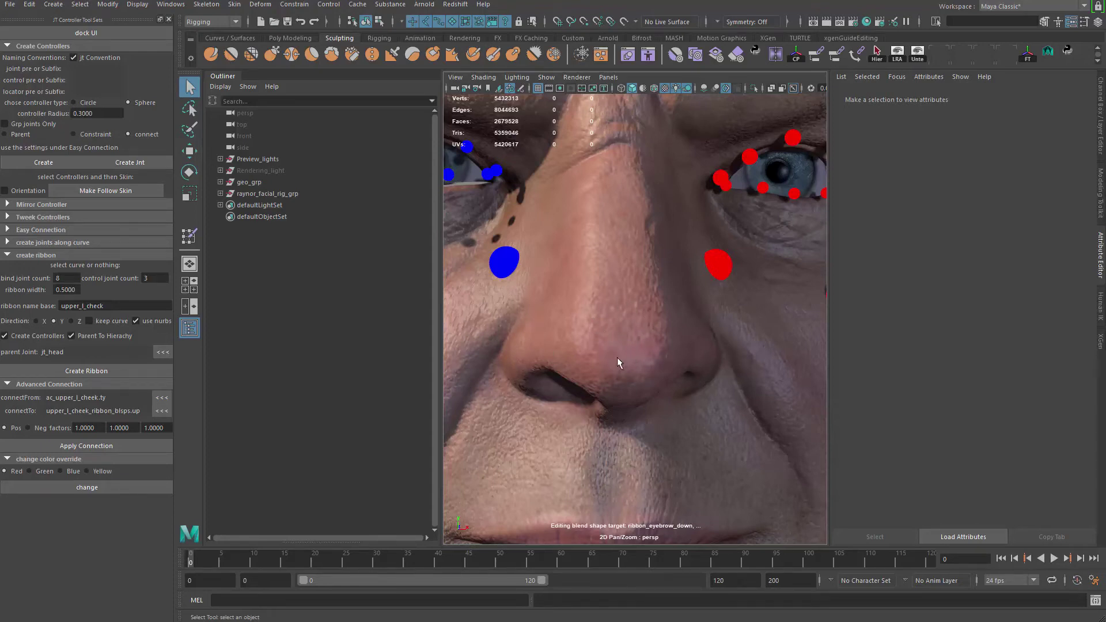
key("backslash")
left_click_drag(663, 318, 613, 335, "alt")
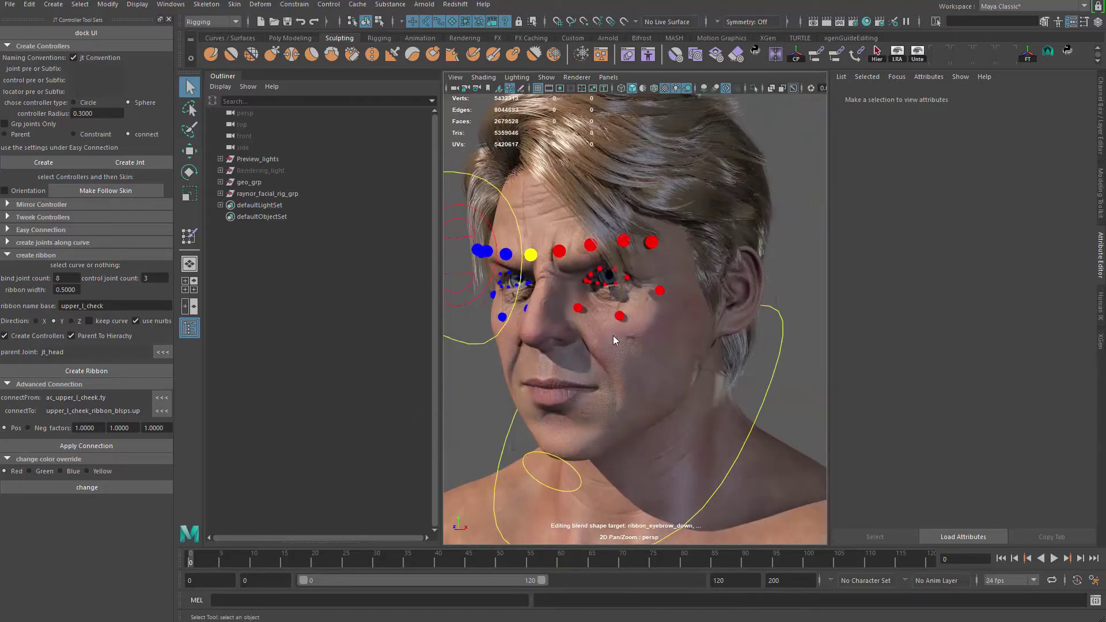
key("space")
key("space")
key("f")
right_click_drag(679, 388, 887, 433, "alt")
middle_click_drag(772, 139, 640, 450, "alt")
middle_click_drag(632, 287, 662, 329, "alt")
scroll(663, 330, "up", 1)
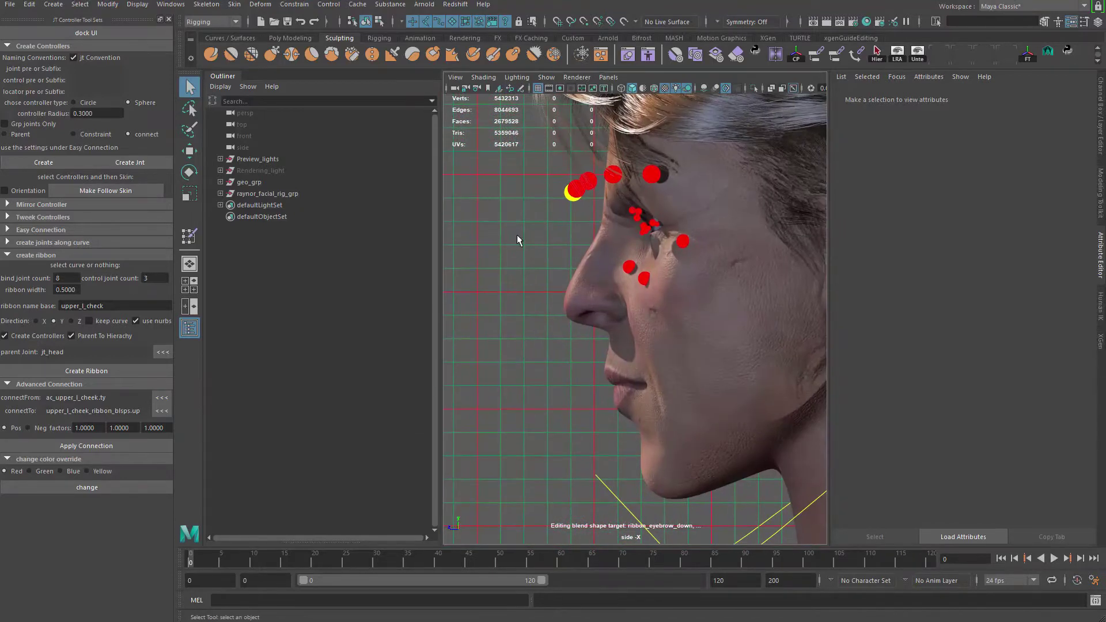
left_click(209, 5)
left_click(250, 33)
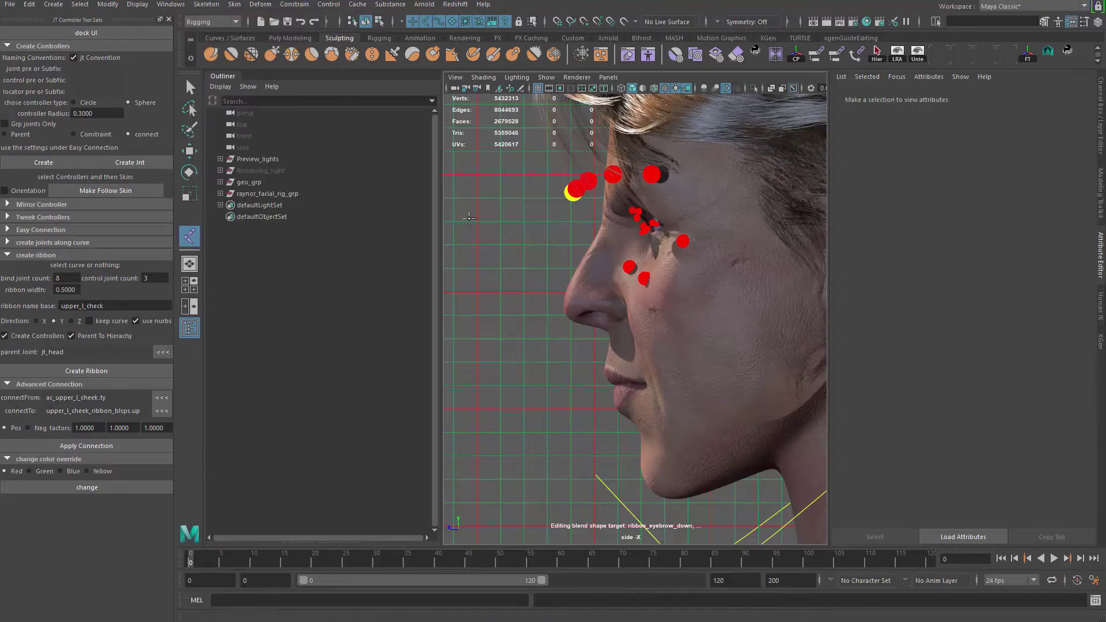
scroll(664, 412, "up", 3)
middle_click_drag(664, 412, 692, 422, "alt")
scroll(694, 402, "up", 5)
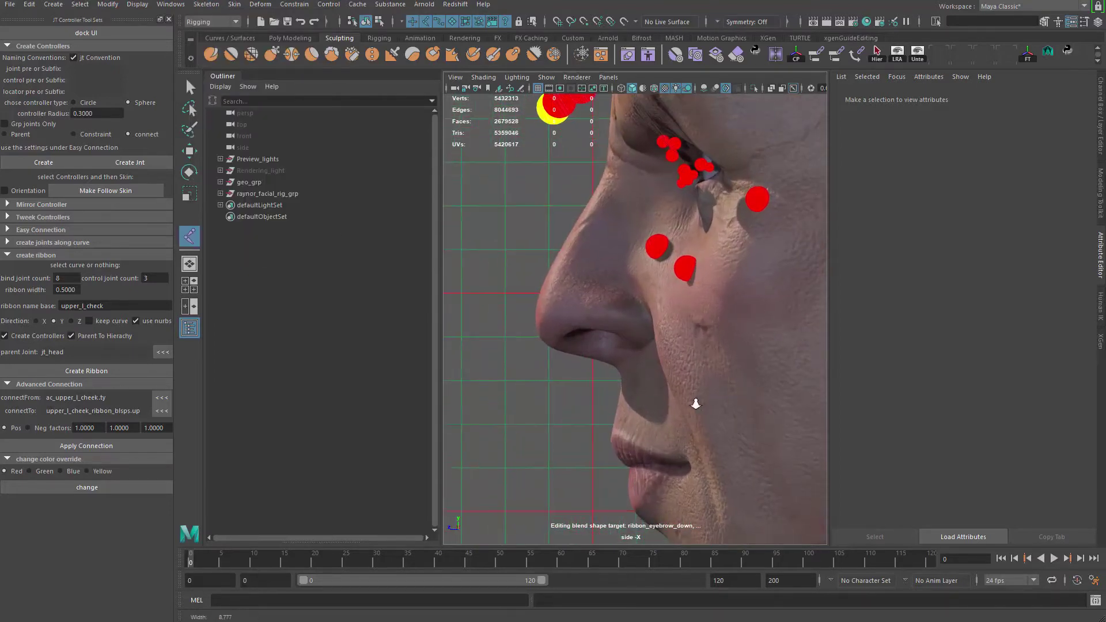
middle_click_drag(651, 348, 656, 361, "alt")
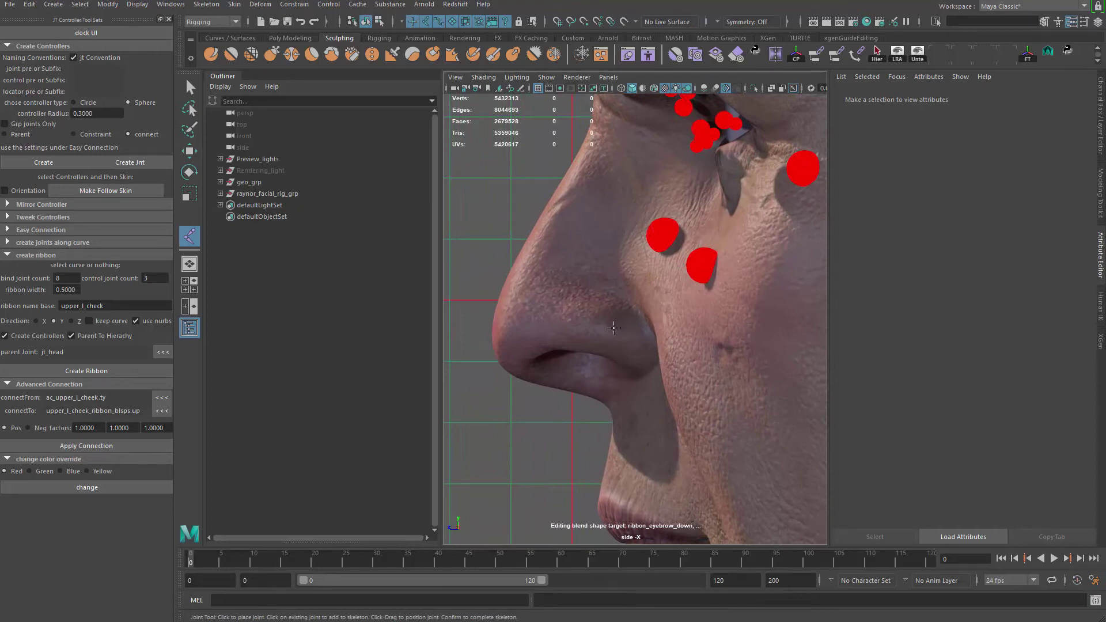
left_click(612, 340)
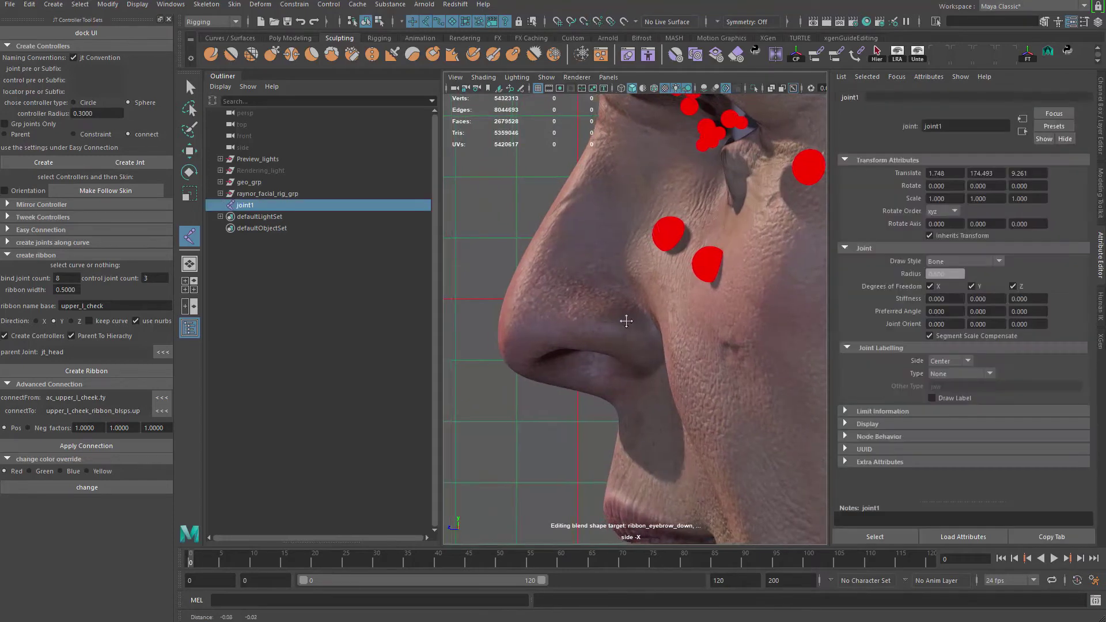
scroll(655, 356, "down", 5)
key("4")
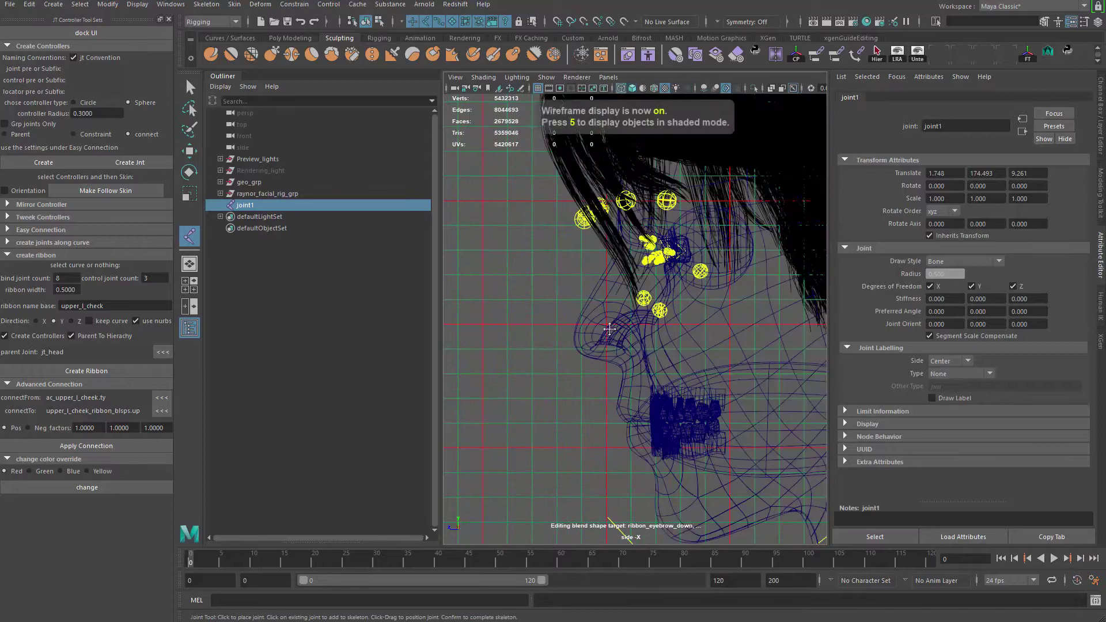
scroll(613, 319, "up", 5)
left_click(606, 320)
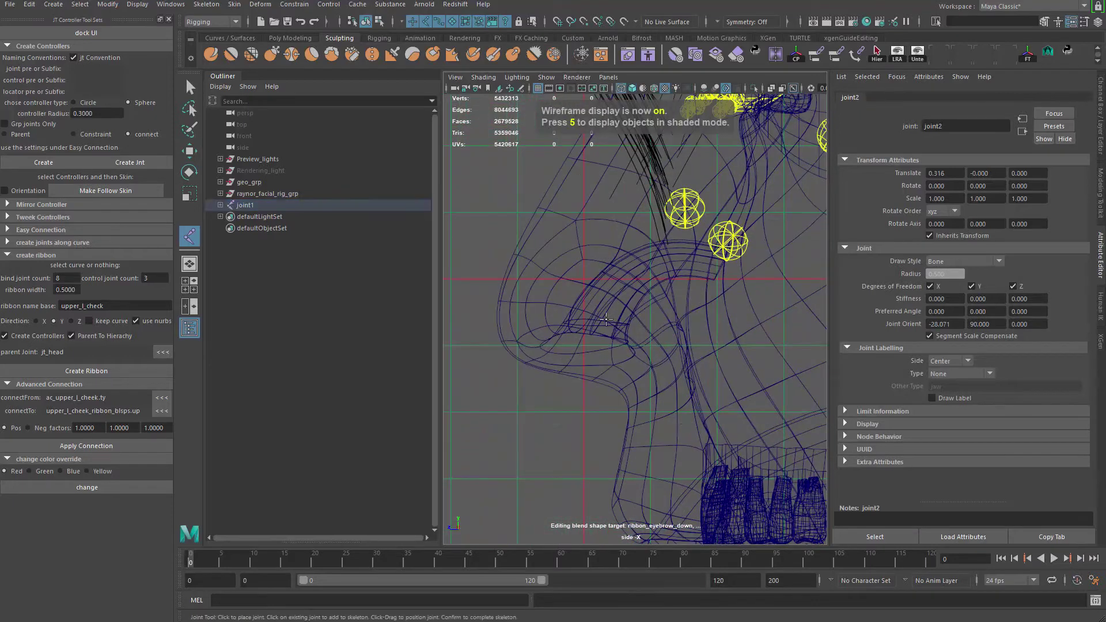
key("Return")
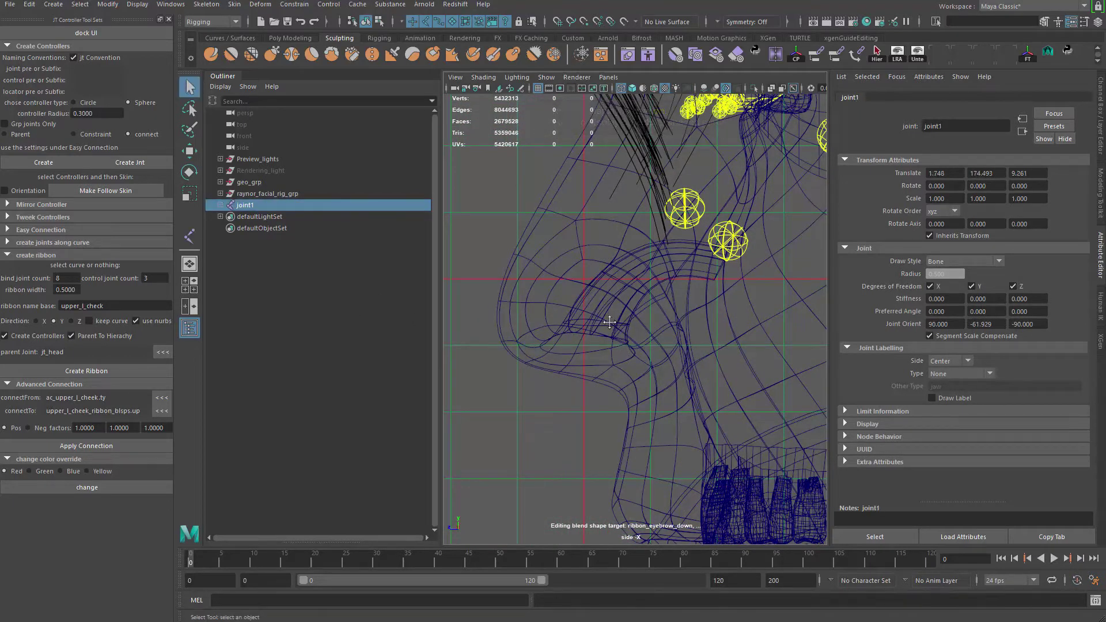
scroll(574, 300, "down", 3)
key("ctrl+z")
key("ctrl+z")
key("ctrl+z")
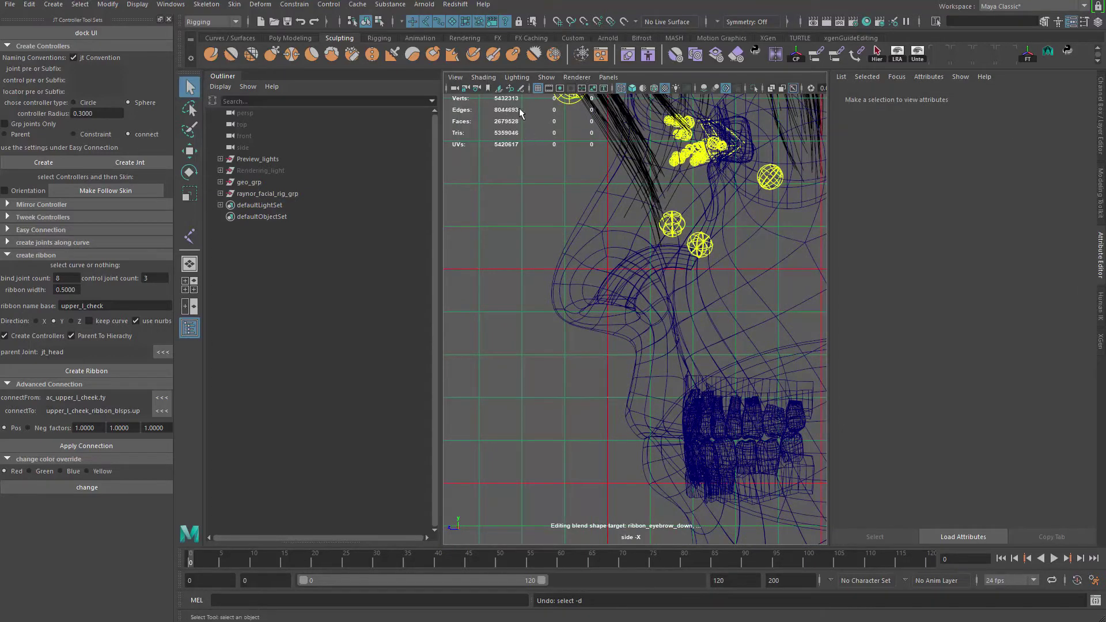
Step: Turn on the display of joints in the side view
middle_click_drag(597, 233, 560, 268, "alt")
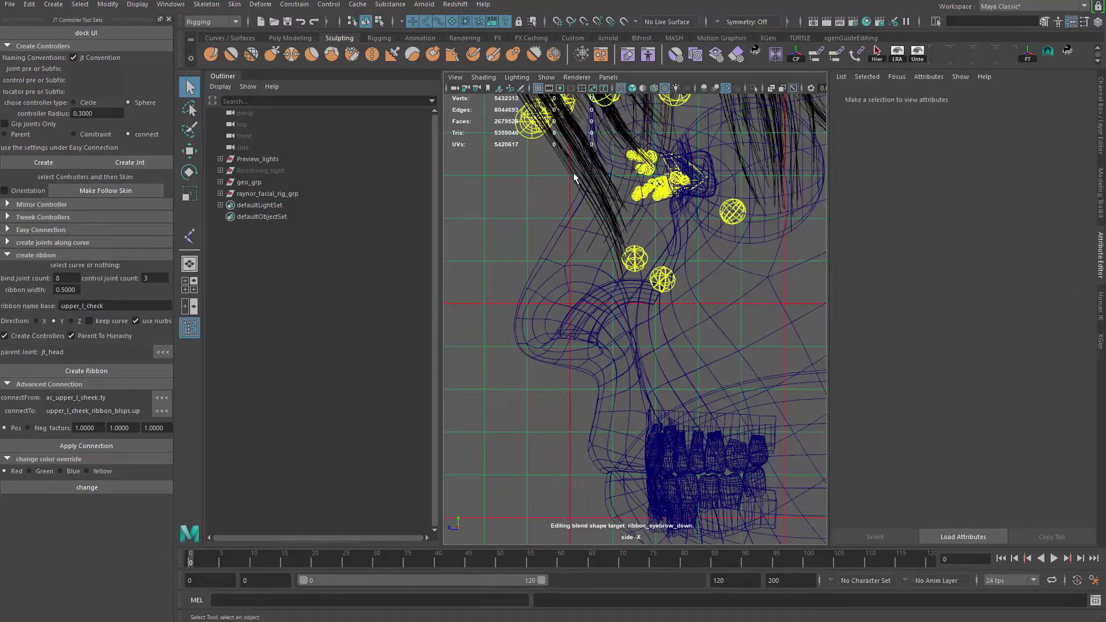
left_click(548, 77)
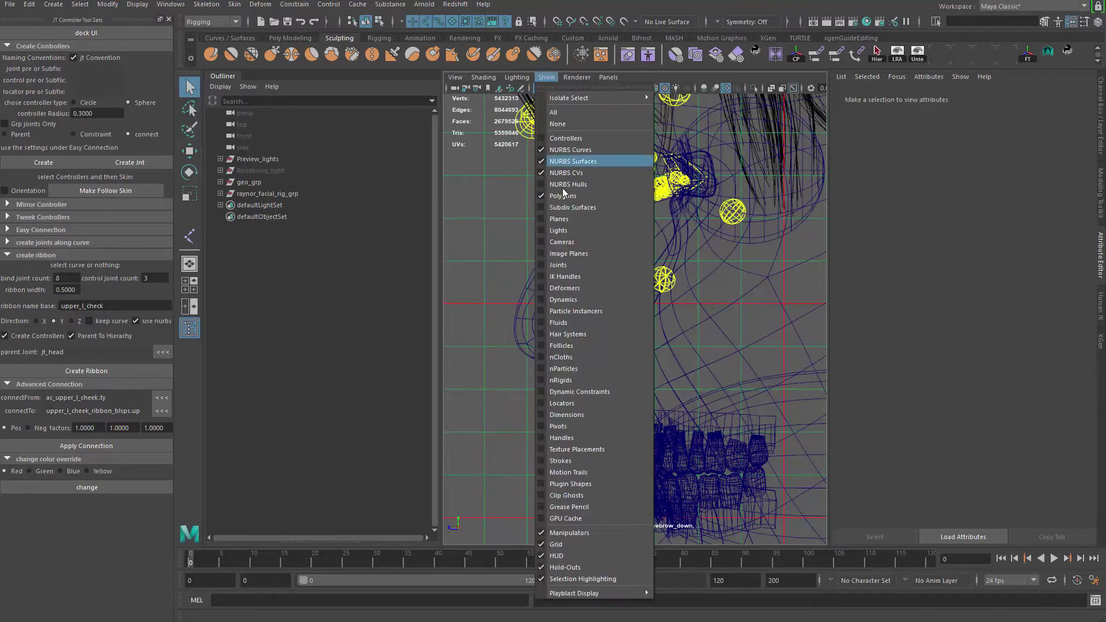
left_click(569, 271)
mouse_move(568, 271)
middle_mouse_down("alt")
mouse_move(640, 314)
mouse_move(586, 282)
middle_mouse_up("alt")
Step: Create a single joint at the nostril wing in the side view, at about Y 174.56 and Z 9.81
left_click(209, 7)
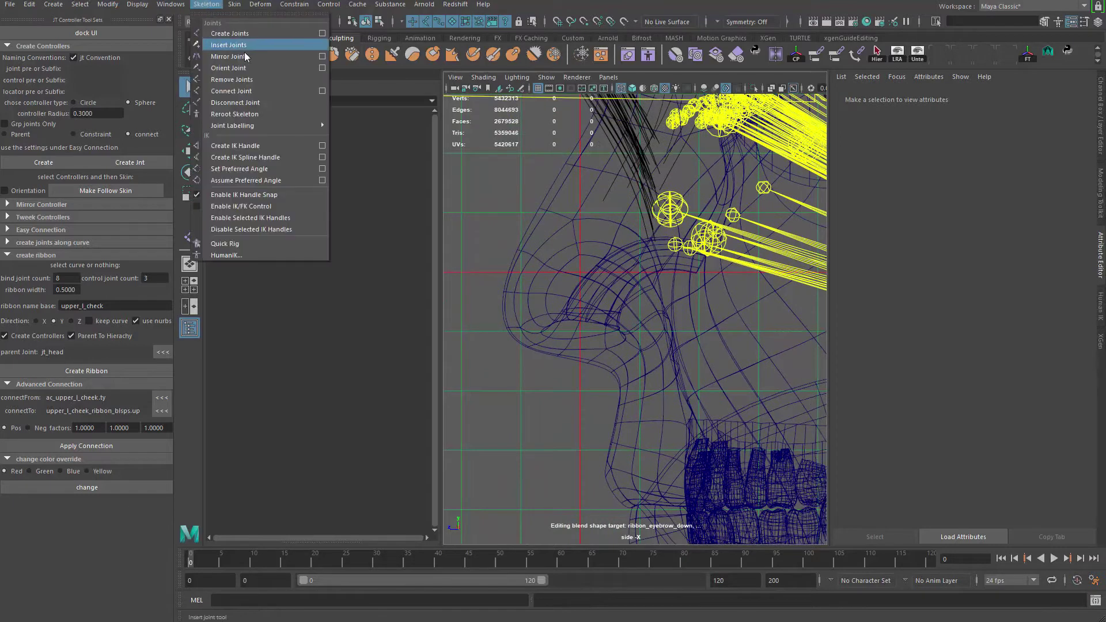
left_click(247, 32)
left_click_drag(606, 304, 598, 295)
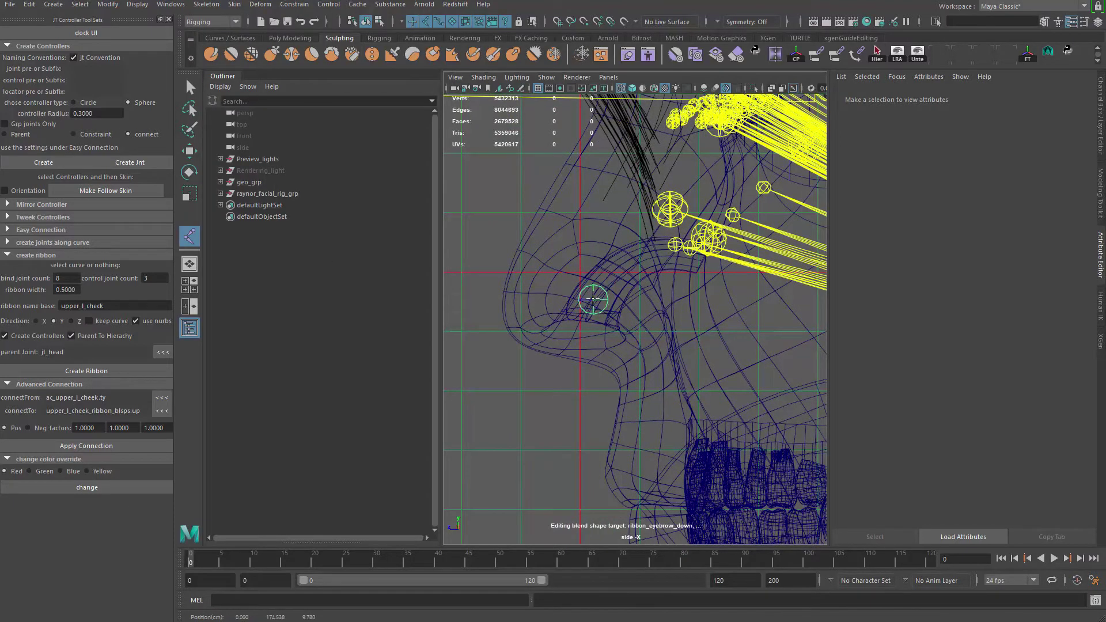
key("q")
Step: Return to the shaded, lit perspective view and move the new joint onto the character's right nostril, at about Translate X -1.34
key("space")
mouse_move(616, 313)
left_mouse_down()
mouse_move(627, 295)
mouse_move(684, 311)
mouse_move(707, 357)
mouse_move(657, 342)
mouse_move(674, 342)
left_mouse_up()
key("f")
key("5")
key("7")
key("w")
Step: Enlarge the nostril joint's display radius to about 0.97
key("ctrl+a")
left_click(1042, 194)
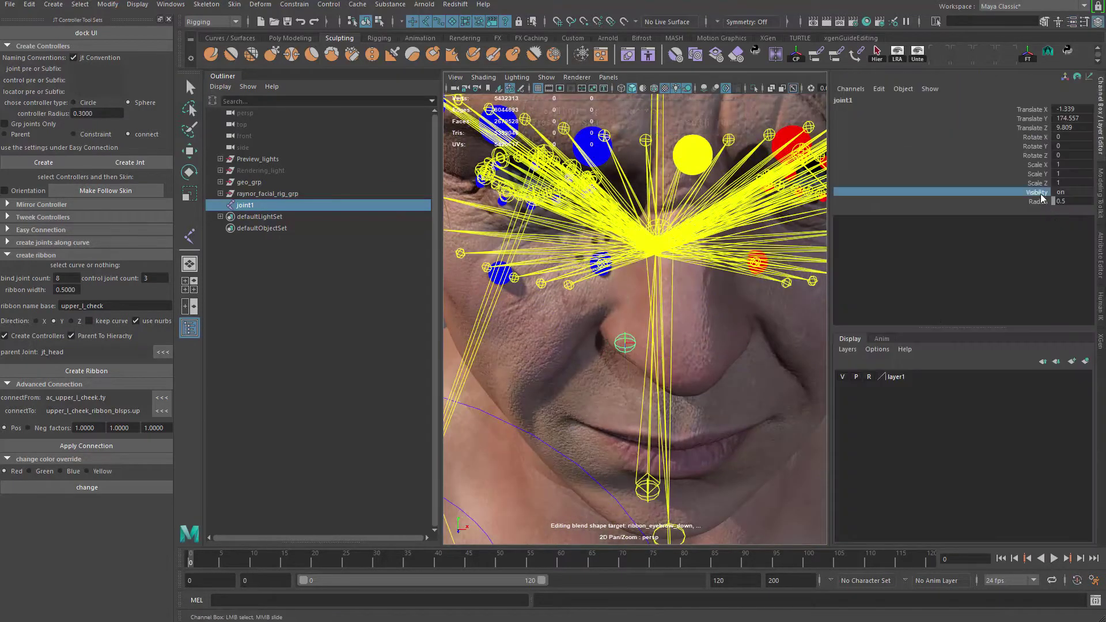
left_click(1037, 201)
middle_click_drag(648, 390, 657, 380)
mouse_move(668, 366)
left_mouse_down("alt")
mouse_move(716, 367)
mouse_move(688, 366)
left_mouse_up("alt")
middle_click_drag(664, 365, 654, 366)
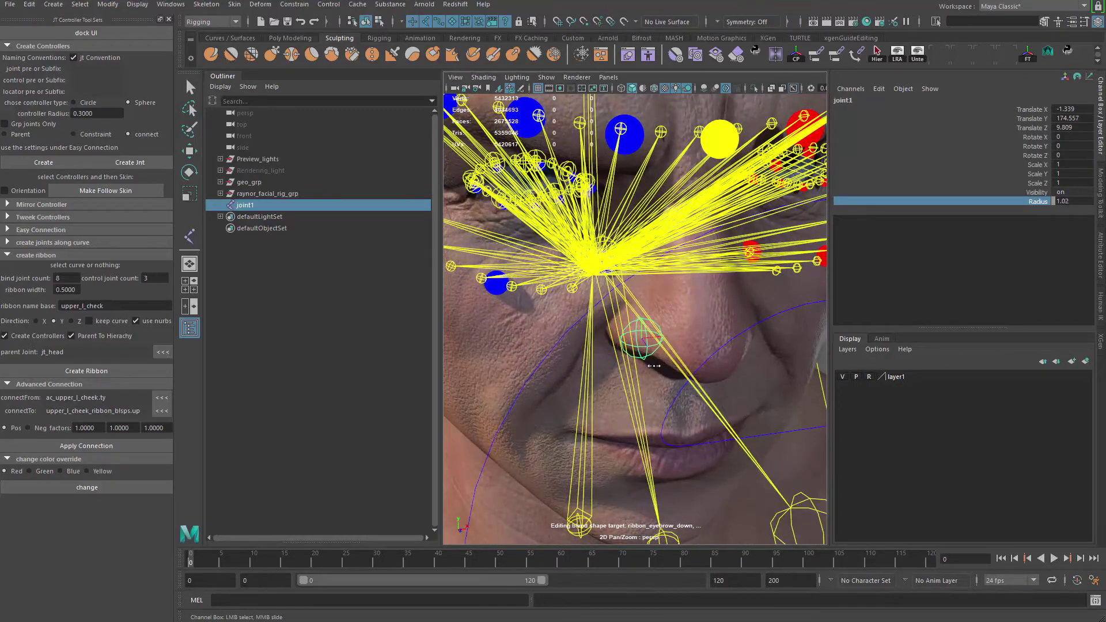
Step: Adjust the nostril joint's position to about X -1.464 and Z 9.469 so it sits in the nostril wing
left_click_drag(648, 377, 734, 373, "alt")
key("w")
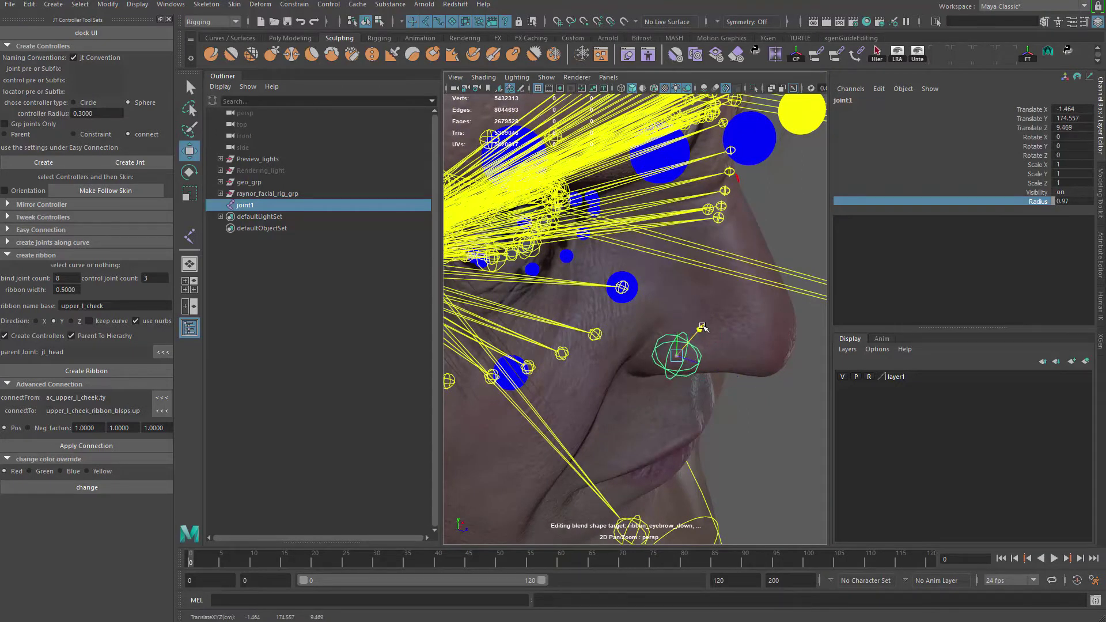
left_click_drag(703, 327, 599, 339, "alt")
middle_click_drag(567, 329, 550, 334, "alt")
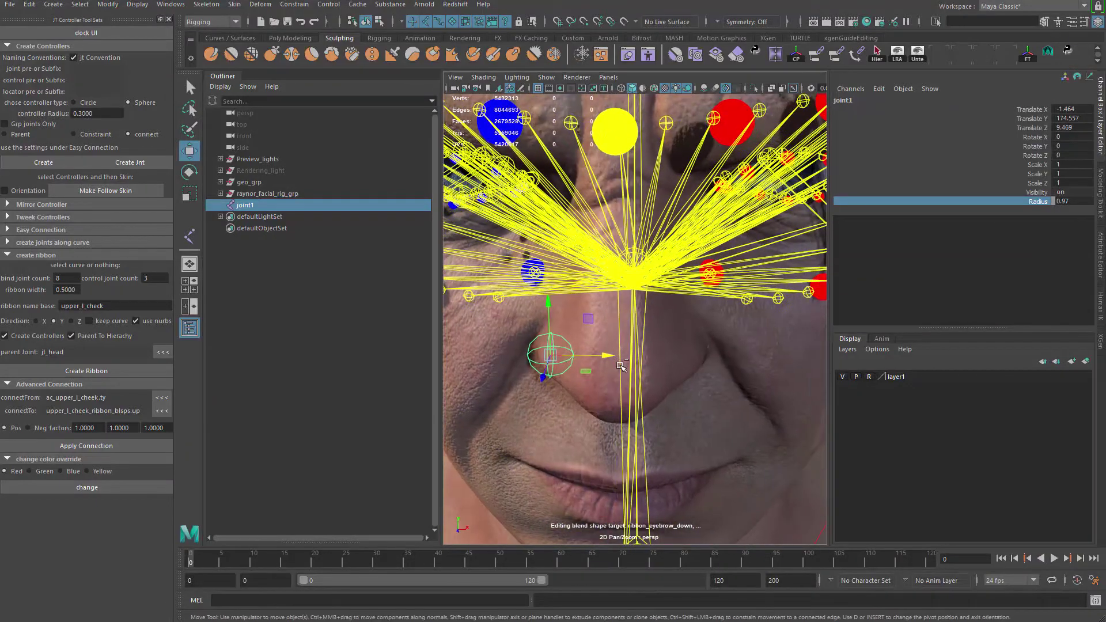
key("ctrl+d")
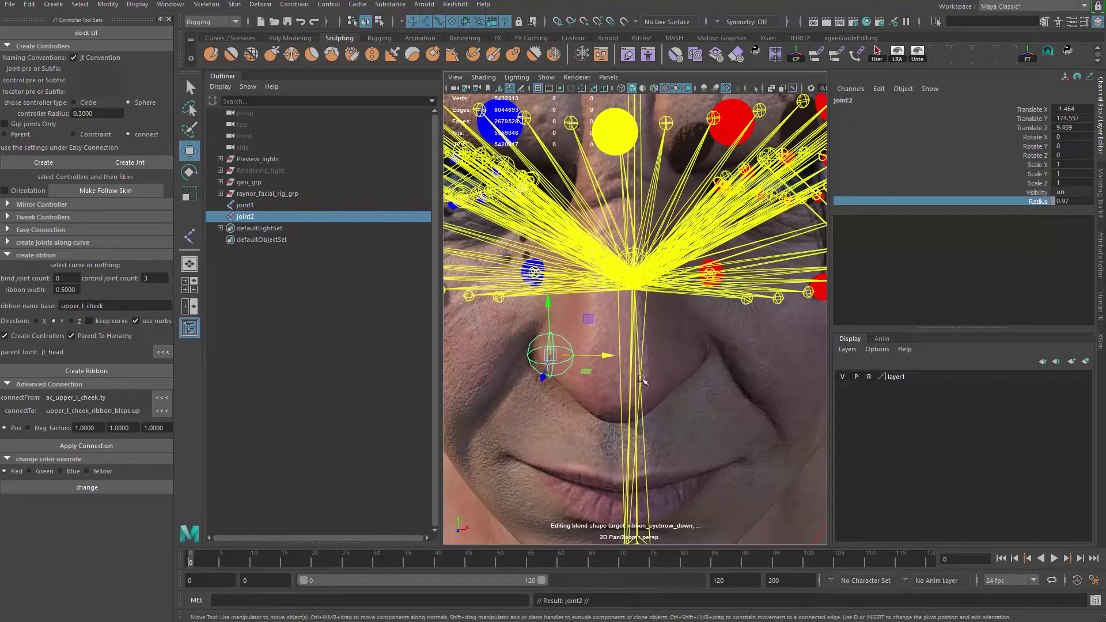
left_click_drag(642, 367, 609, 383, "alt")
key("ctrl+z")
Step: Parent the right nostril joint under the jt_head joint
left_click_drag(512, 404, 574, 377, "alt")
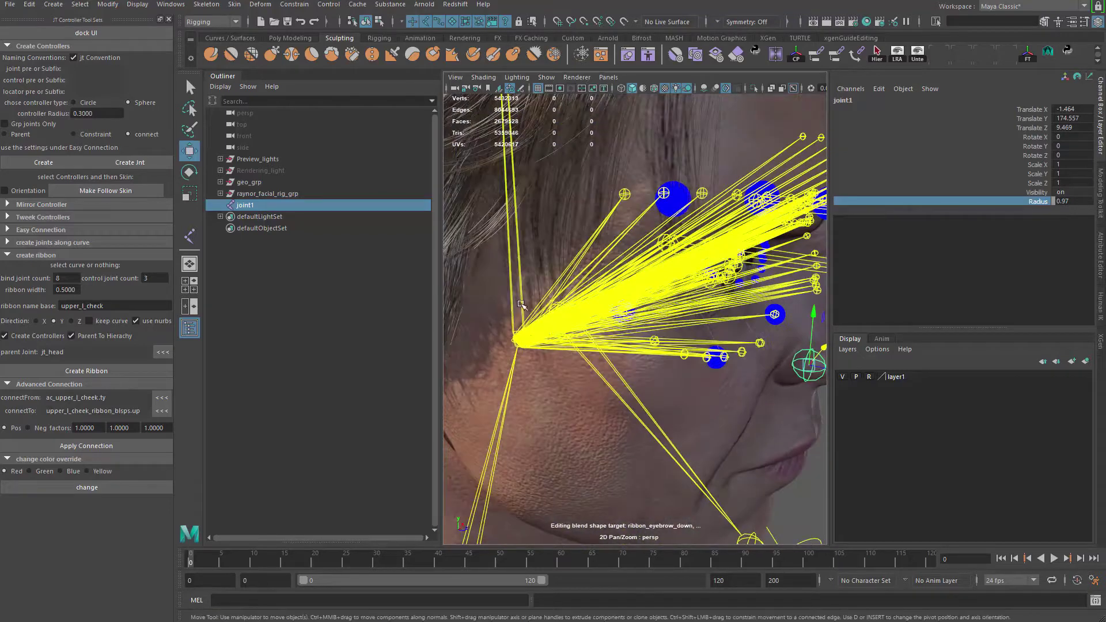
left_click(524, 336)
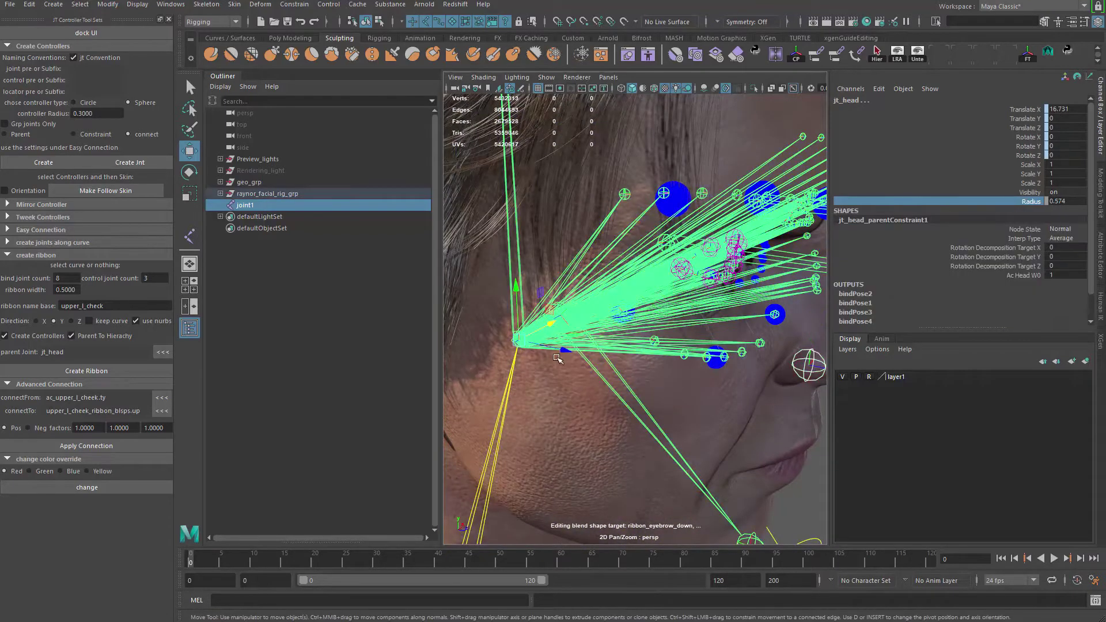
key("p")
Step: Rename the parented nostril joint as jt_r_nose
middle_click_drag(716, 383, 601, 391, "alt")
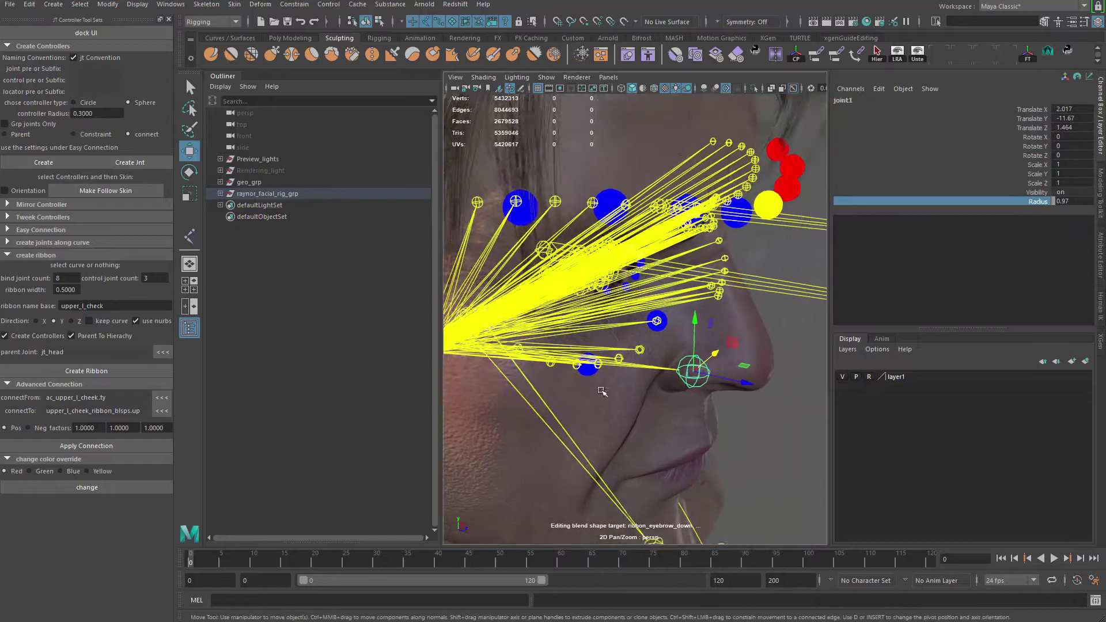
left_click(854, 101)
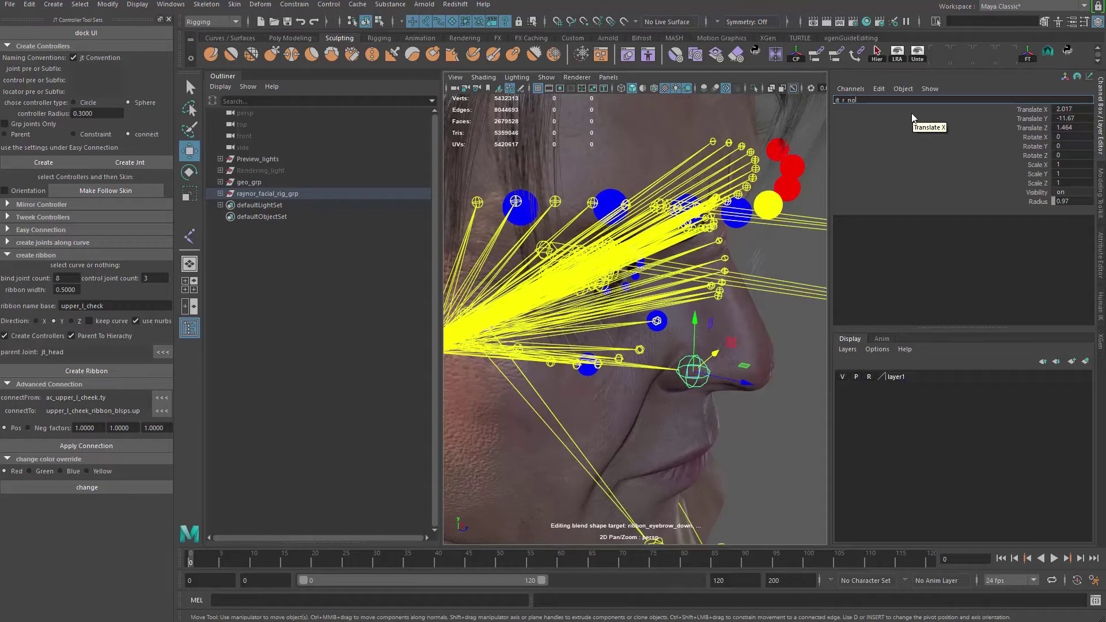
key("Return")
Step: Mirror the jt_r_nose joint to the other side of the nose
left_click_drag(753, 420, 521, 405, "alt")
left_click(234, 4)
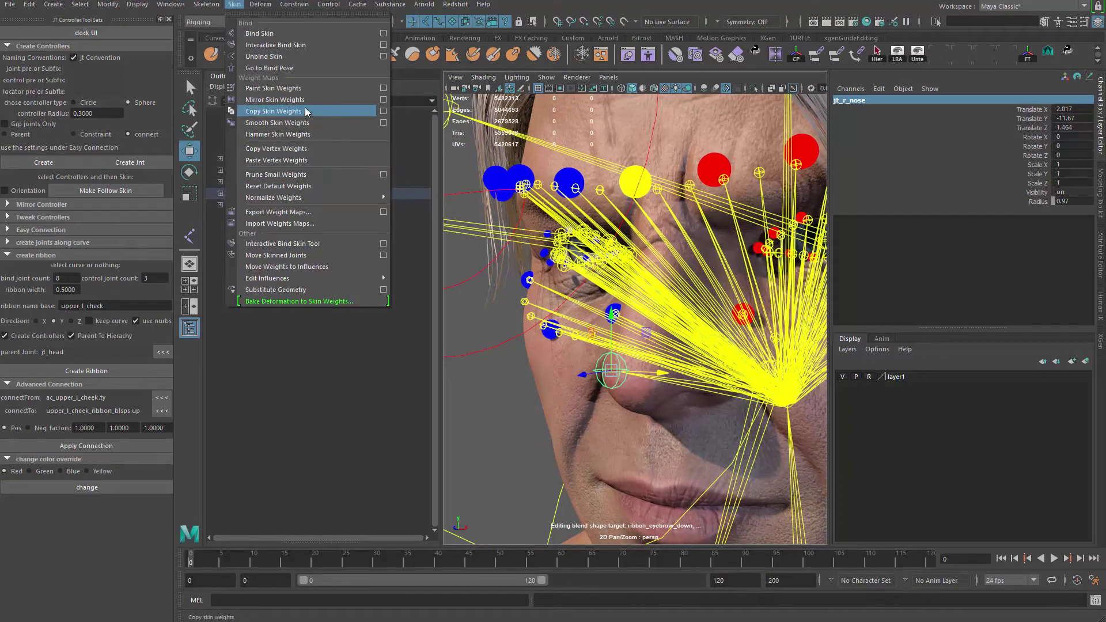
left_click(207, 4)
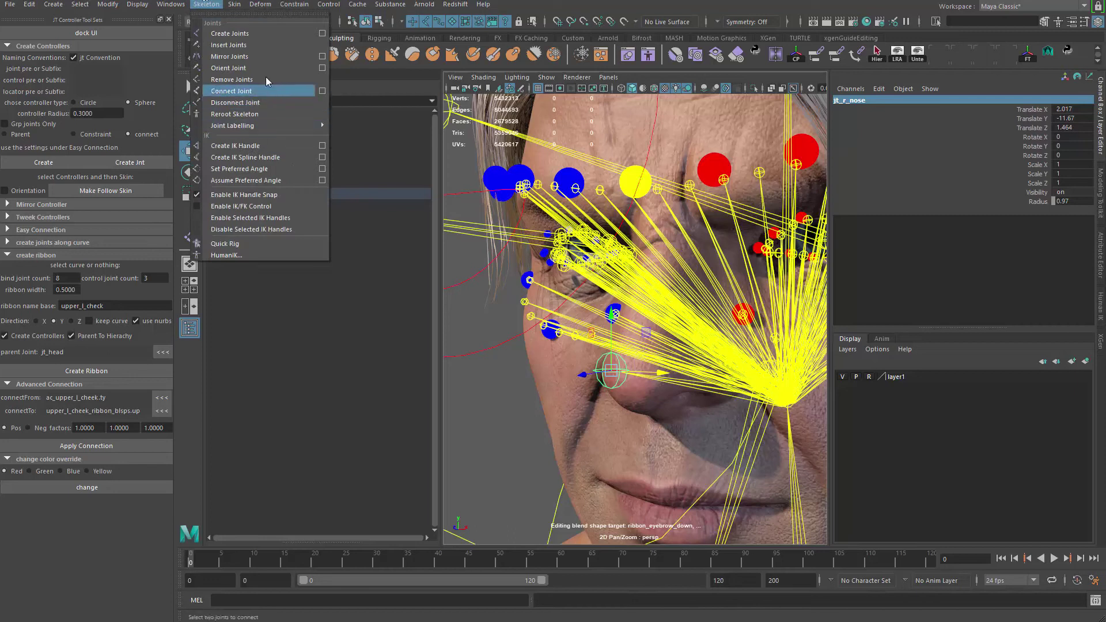
left_click(263, 56)
Step: Rename the mirrored nostril joint as jt_l_nose
left_click_drag(703, 412, 580, 413, "alt")
double_click(851, 100)
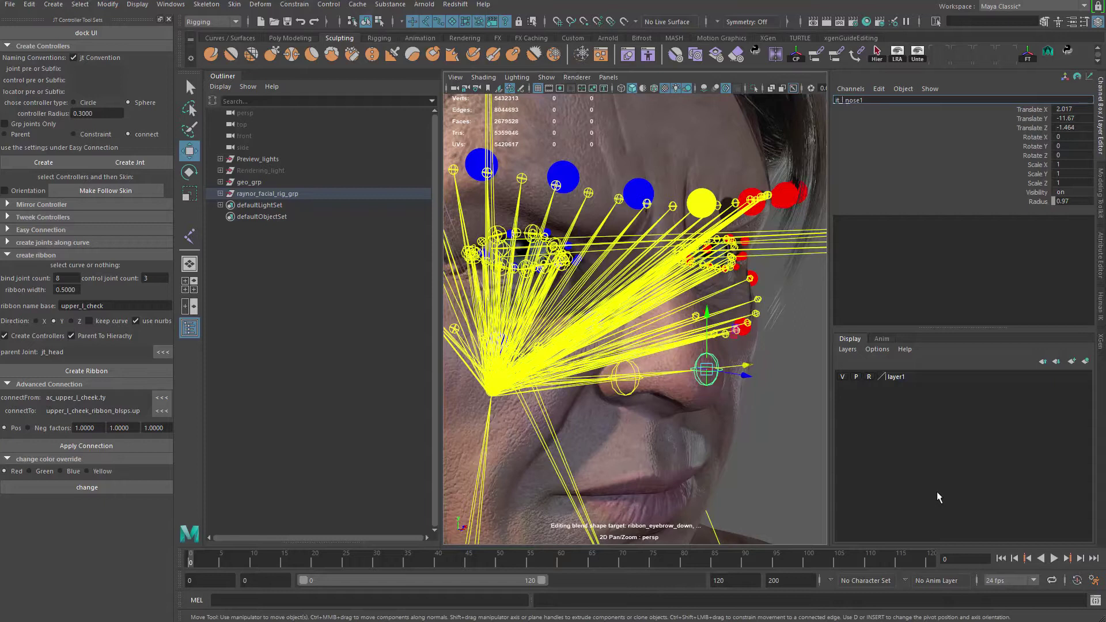
key("BackSpace")
key("Return")
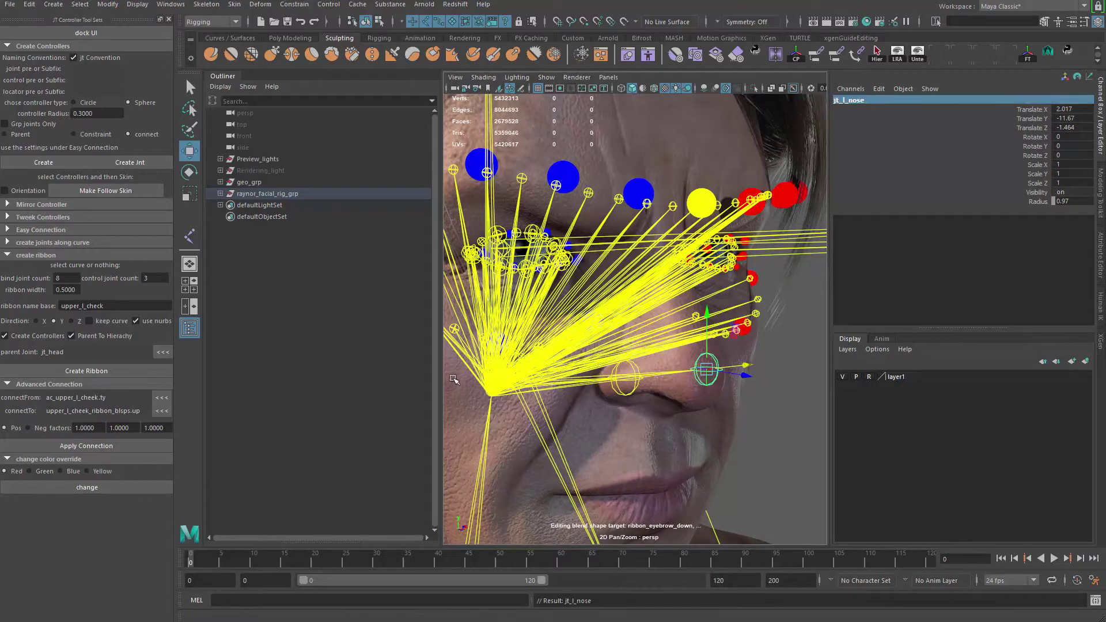
Step: Inspect the jaw joint and both nostril joints from several sides of the head
left_click_drag(557, 381, 584, 375, "alt")
right_click_drag(585, 376, 518, 363, "alt")
left_click_drag(553, 357, 576, 340, "alt")
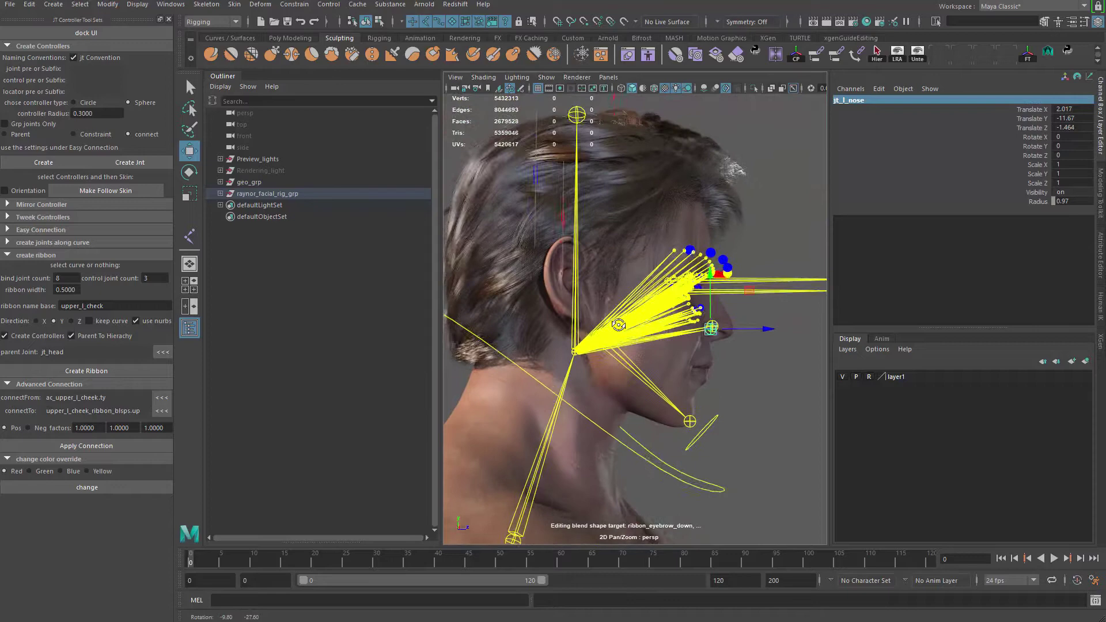
right_click_drag(576, 340, 806, 363, "alt")
left_click_drag(818, 365, 789, 367, "alt")
left_click_drag(583, 370, 704, 455, "alt")
left_click(621, 414)
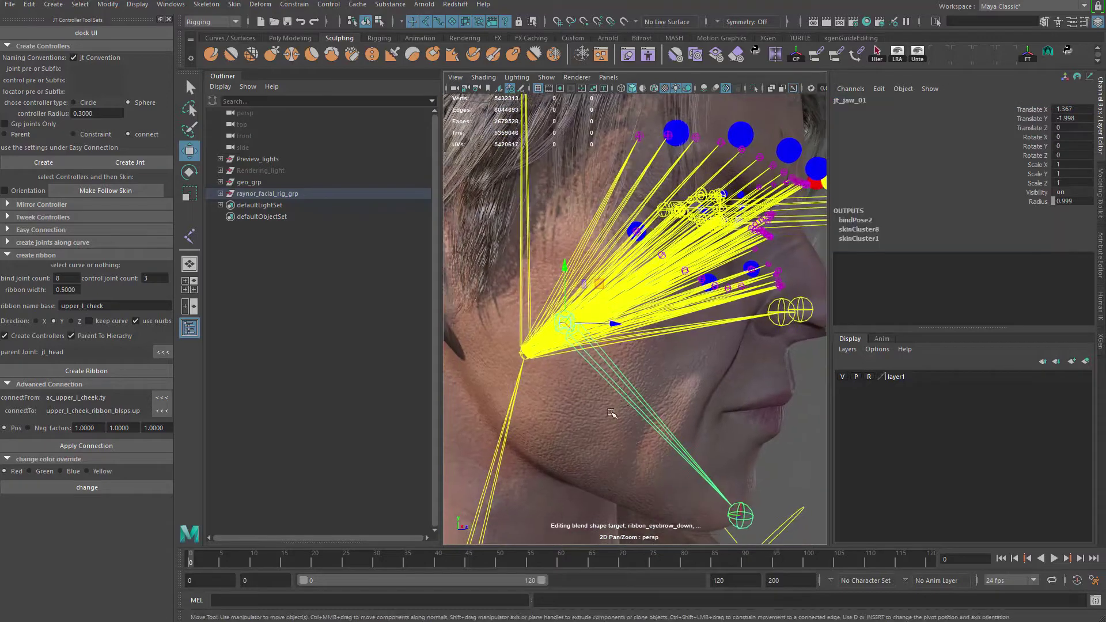
left_click_drag(612, 411, 583, 362, "alt")
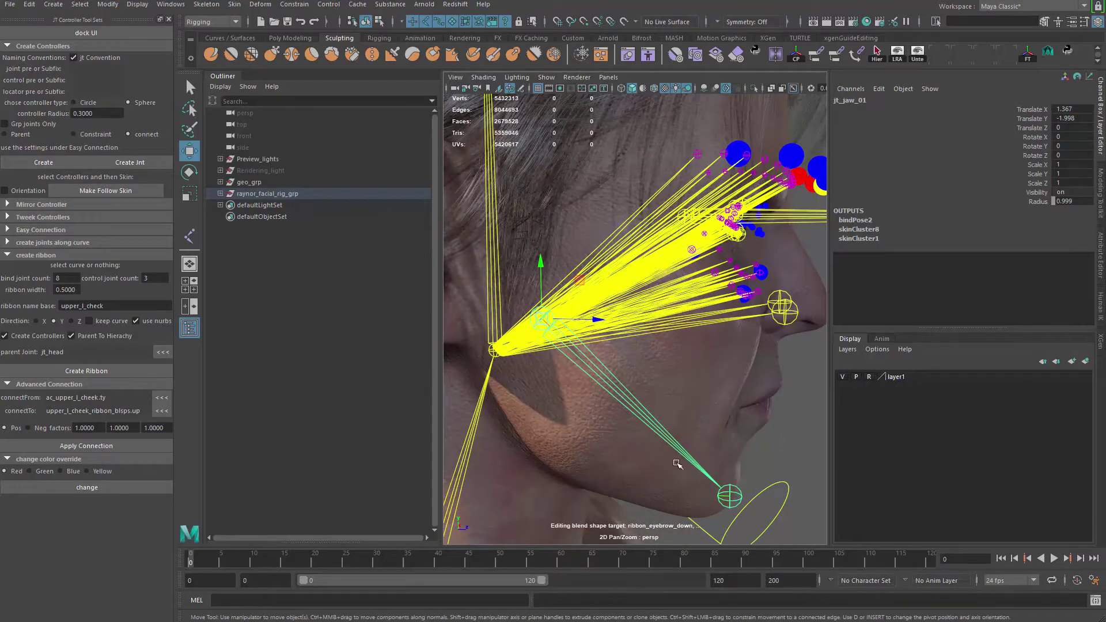
left_click_drag(677, 463, 583, 361, "alt")
left_click(740, 347)
left_click(584, 347)
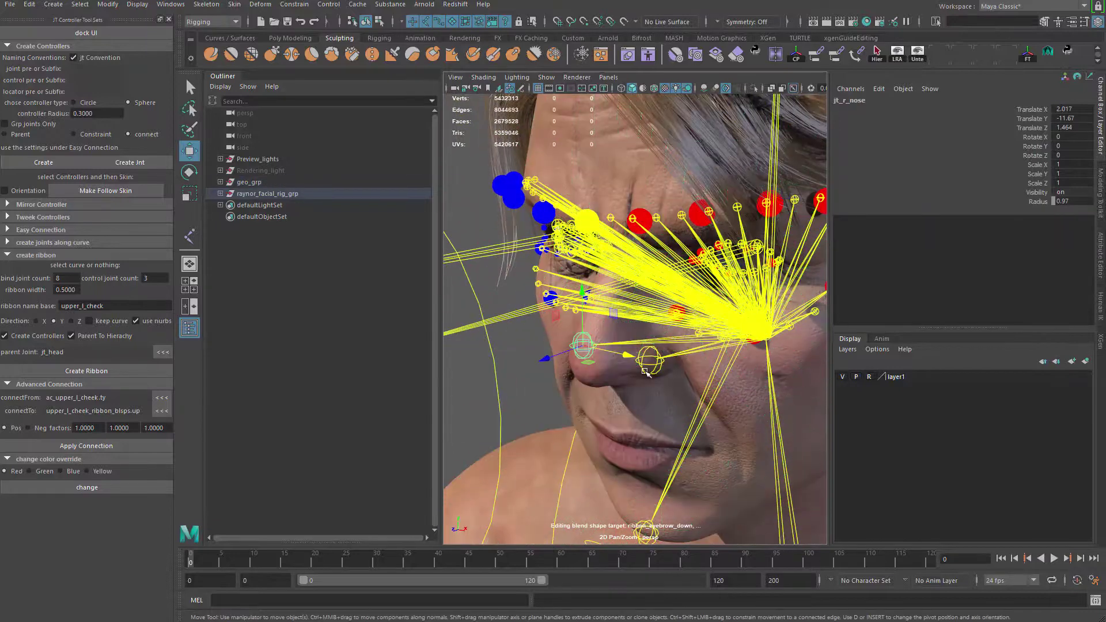
left_click(649, 369)
left_click_drag(649, 369, 785, 383, "alt")
left_click(781, 351)
Step: Switch the viewport to wireframe display and place a single new joint at the nose tip in the side view
key("space")
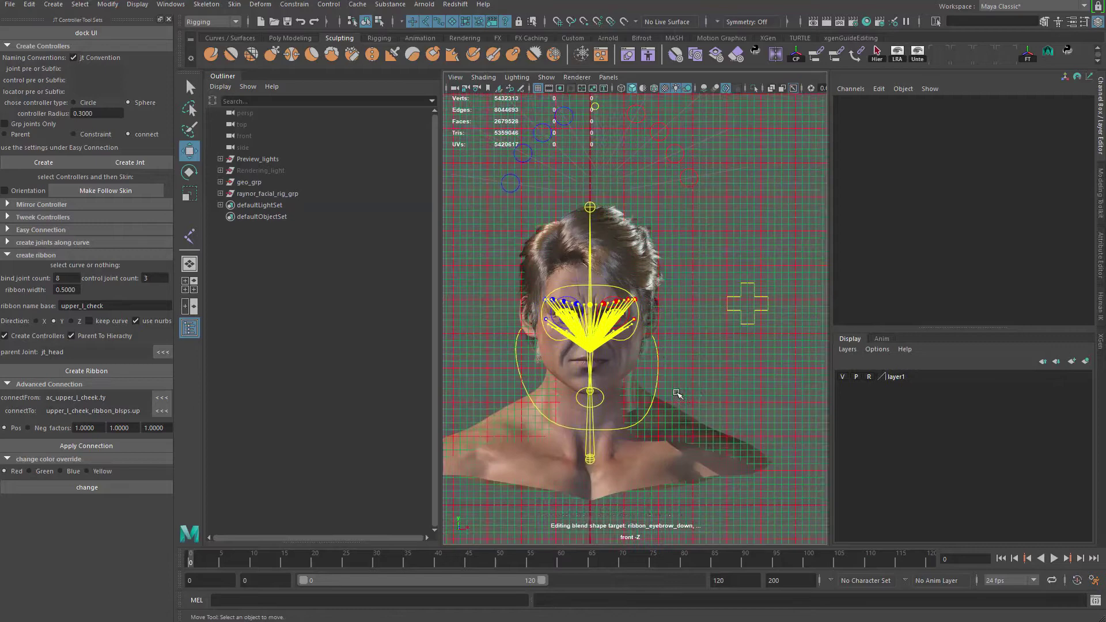
right_click_drag(678, 393, 752, 423, "alt")
middle_click_drag(611, 398, 668, 328, "alt")
right_click_drag(518, 299, 613, 336, "alt")
middle_click_drag(612, 336, 562, 363, "alt")
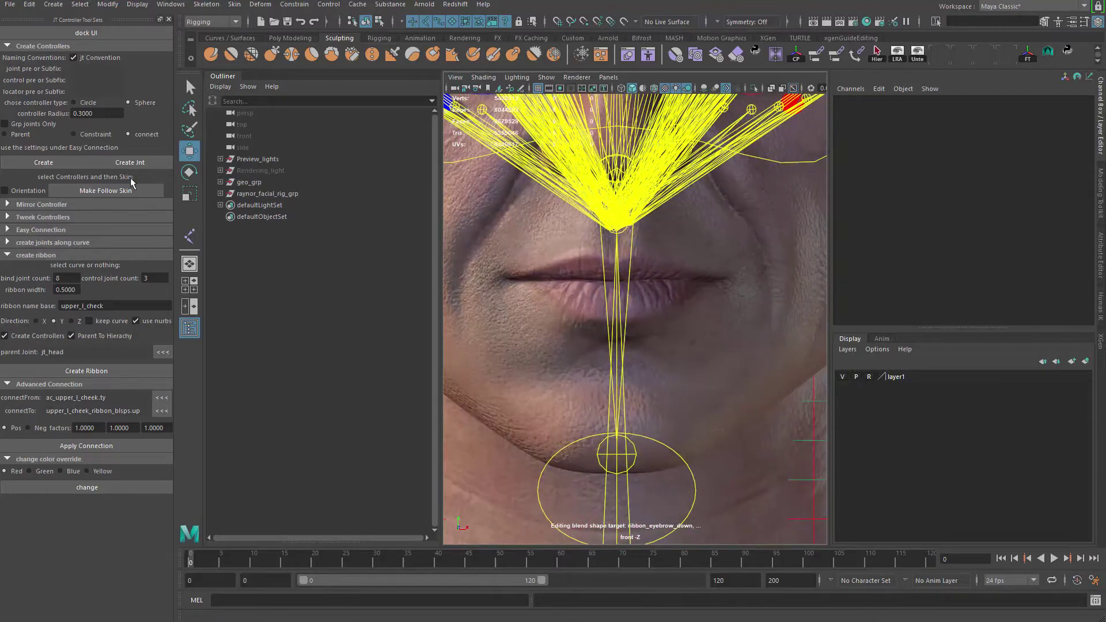
left_click(195, 232)
middle_click_drag(567, 175, 568, 361, "alt")
right_click_drag(567, 362, 599, 363, "alt")
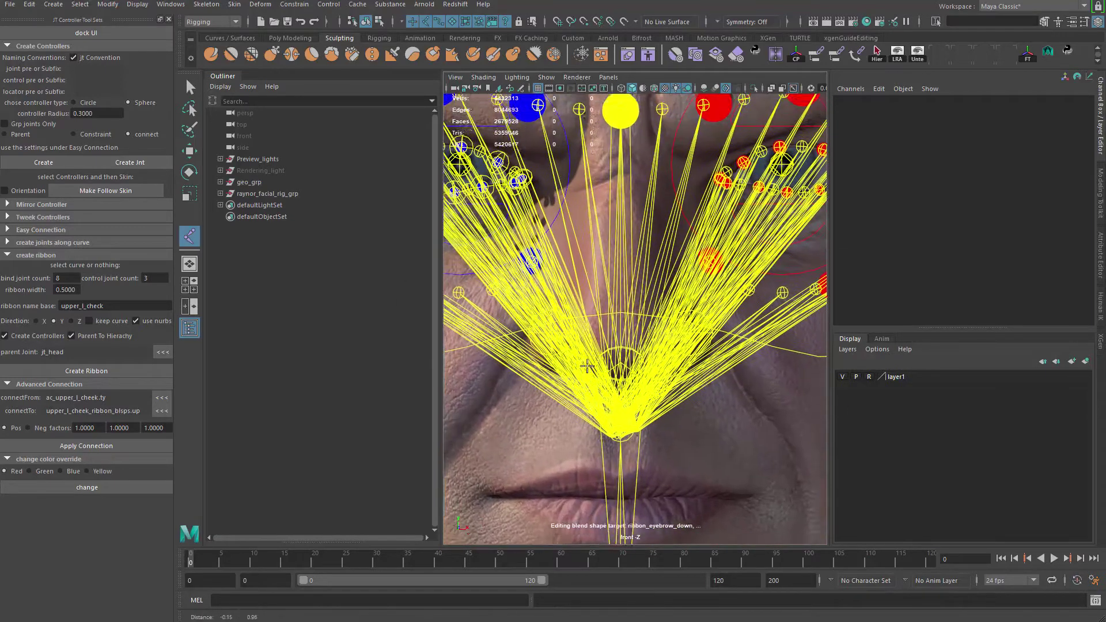
key("4")
middle_click_drag(612, 362, 627, 348, "alt")
right_click_drag(625, 280, 564, 289, "alt")
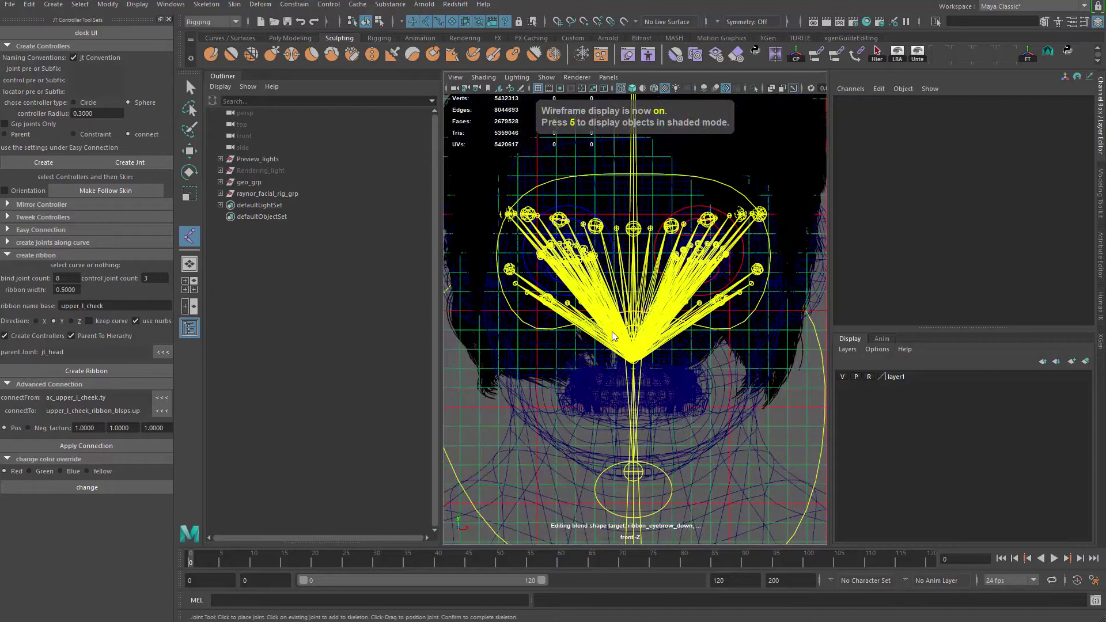
key("space")
left_click_drag(650, 347, 615, 350)
right_click_drag(615, 351, 638, 352, "alt")
middle_click_drag(518, 340, 627, 378, "alt")
left_click_drag(591, 342, 591, 338)
key("Return")
Step: Set the new nose joint's radius to 1 and move it back inside the nose, to about Y 174.58, Z 10.57
left_click(1038, 201)
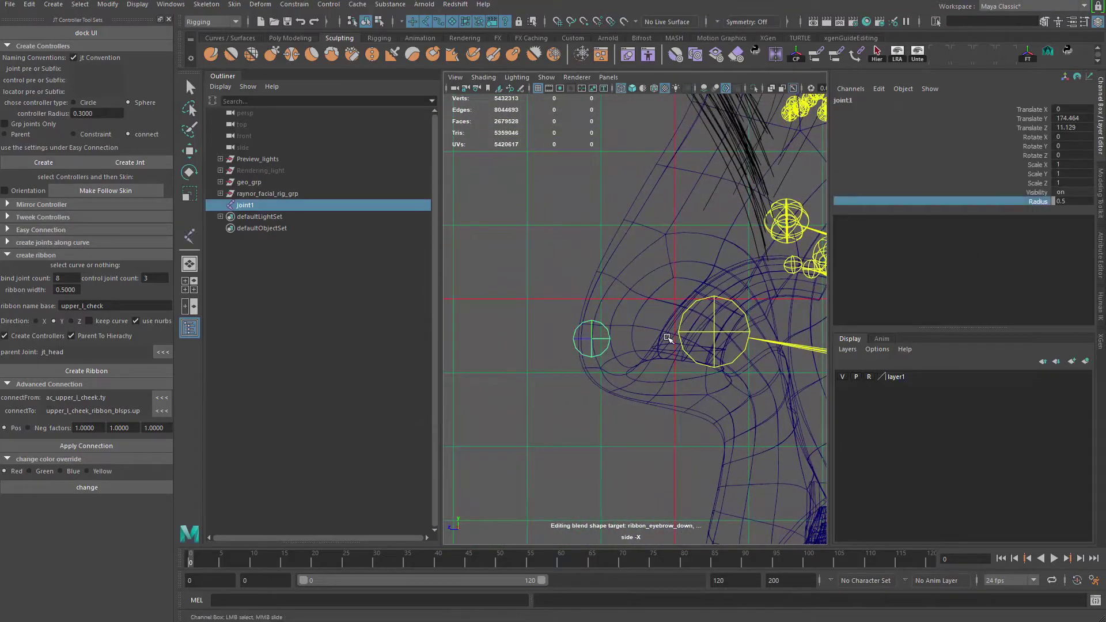
mouse_move(610, 340)
middle_mouse_down()
mouse_move(684, 339)
mouse_move(623, 335)
middle_mouse_up()
key("w")
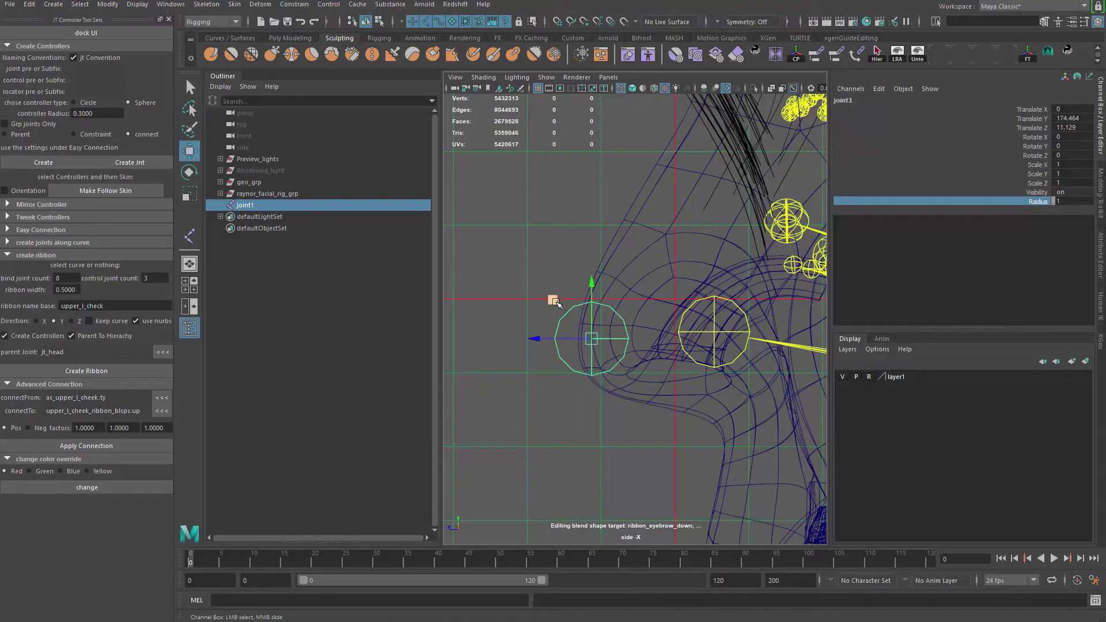
middle_click_drag(553, 300, 597, 292)
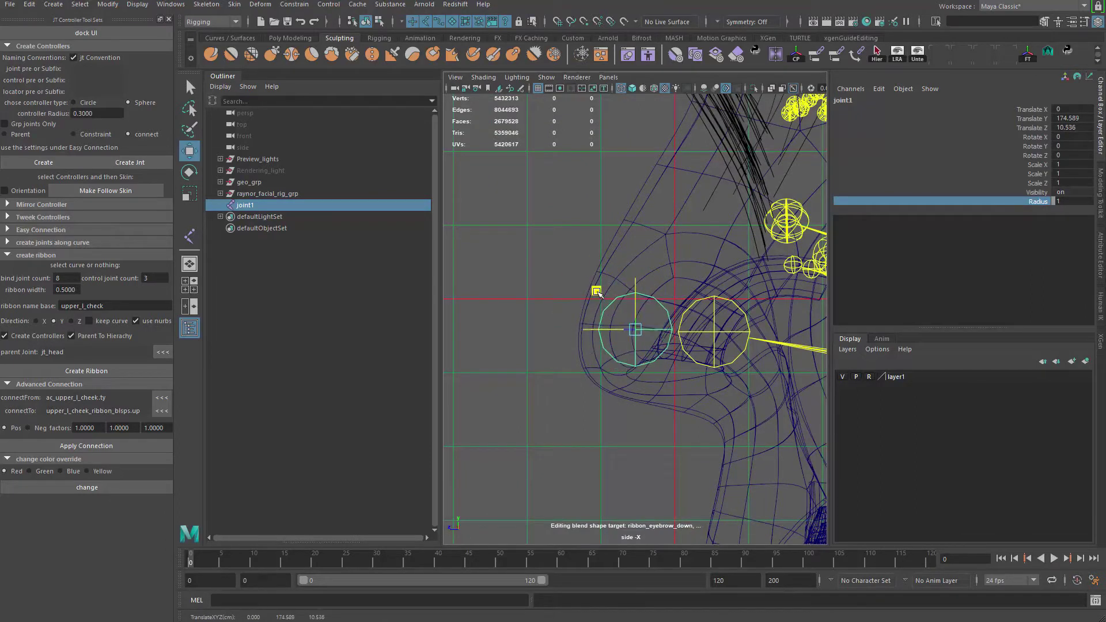
key("q")
left_click_drag(597, 292, 618, 310)
Step: Parent the new nose tip joint under the jt_head joint
key("space")
key("space")
middle_click_drag(618, 310, 636, 289, "alt")
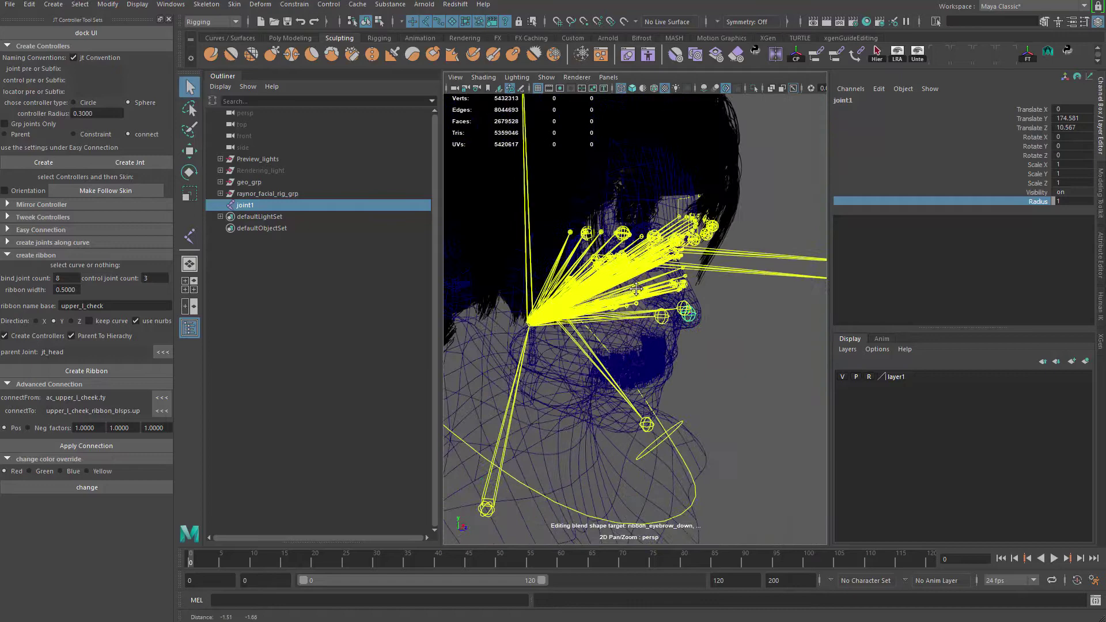
right_click_drag(637, 289, 610, 348, "alt")
middle_click_drag(610, 348, 677, 387, "alt")
left_click(523, 226, "shift")
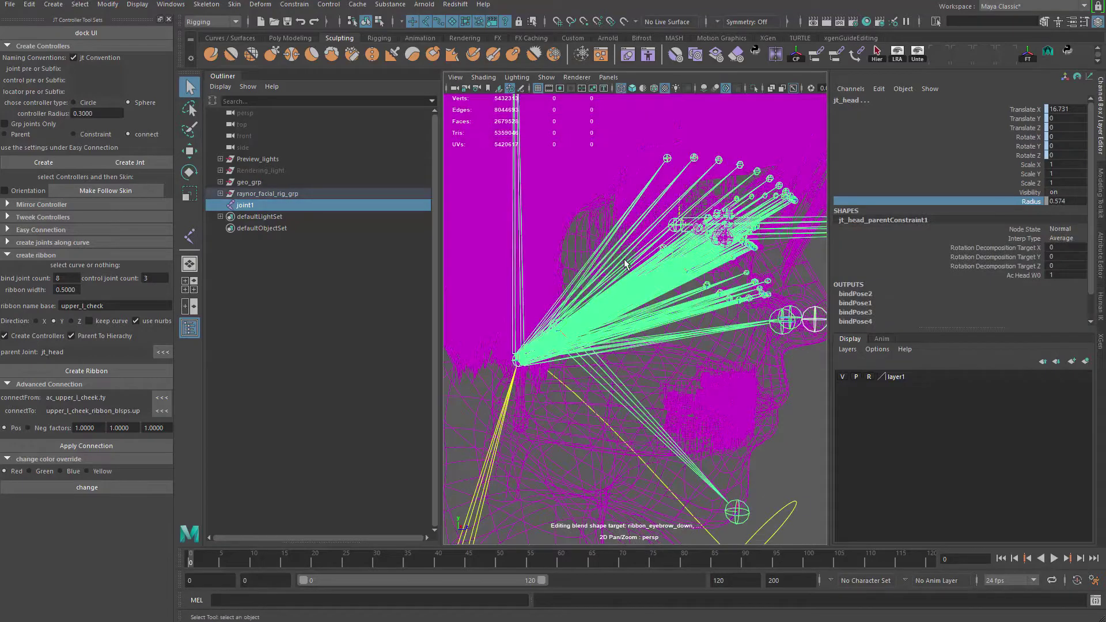
key("p")
left_click_drag(666, 388, 627, 398, "alt")
Step: Rename the parented nose tip joint as jt_middle_nose
left_click(870, 99)
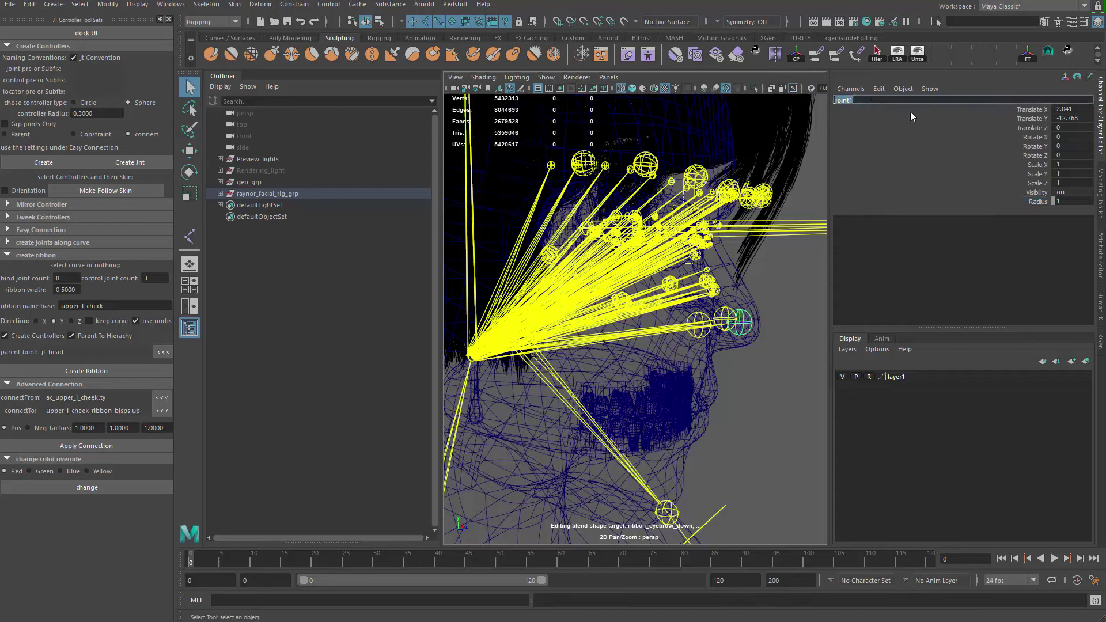
type("jt")
type("_middle_nose")
key("Return")
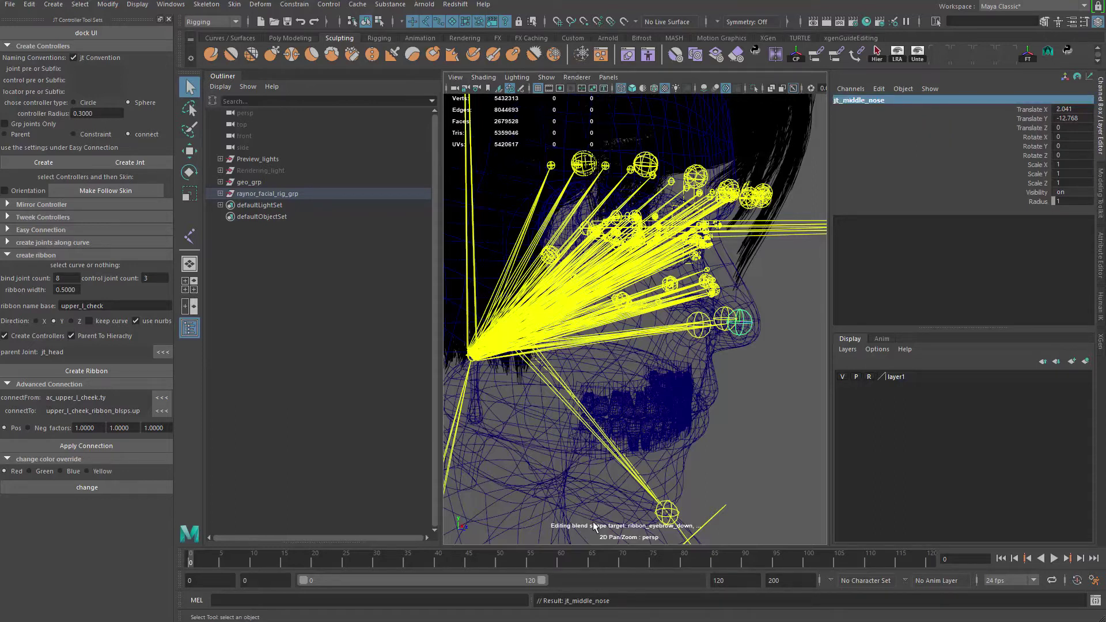
Step: Select the right, left and middle nose joints together
left_click_drag(595, 527, 686, 377, "alt")
left_click(754, 350)
left_click(755, 347, "shift")
left_click(734, 325, "shift")
right_click_drag(686, 378, 673, 375, "alt")
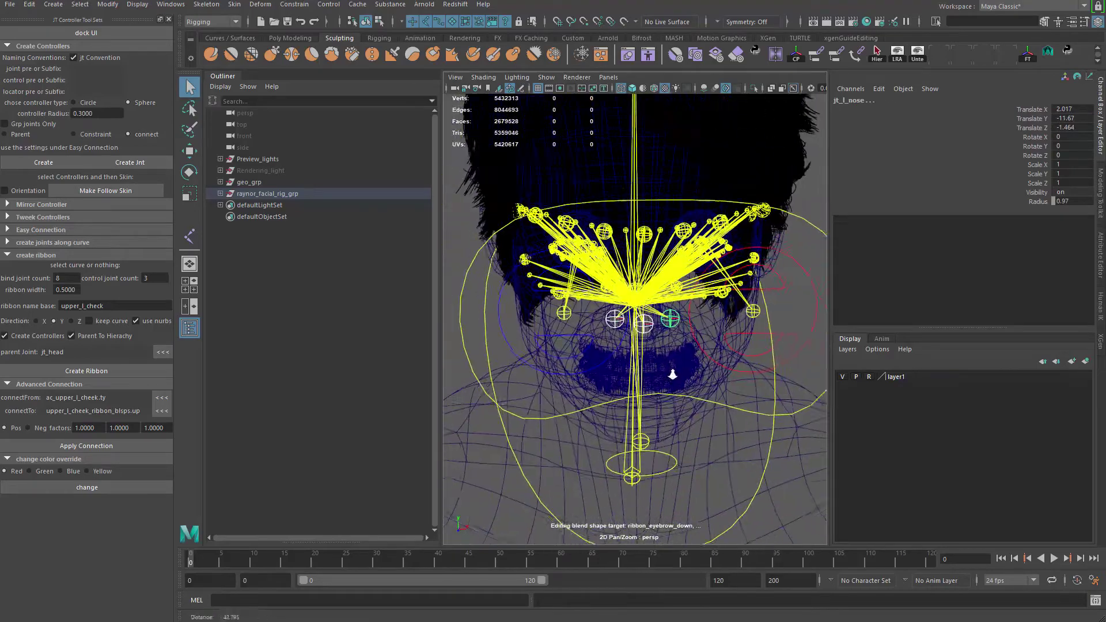
left_click_drag(672, 374, 732, 414, "alt")
left_click(767, 370)
left_click(685, 326)
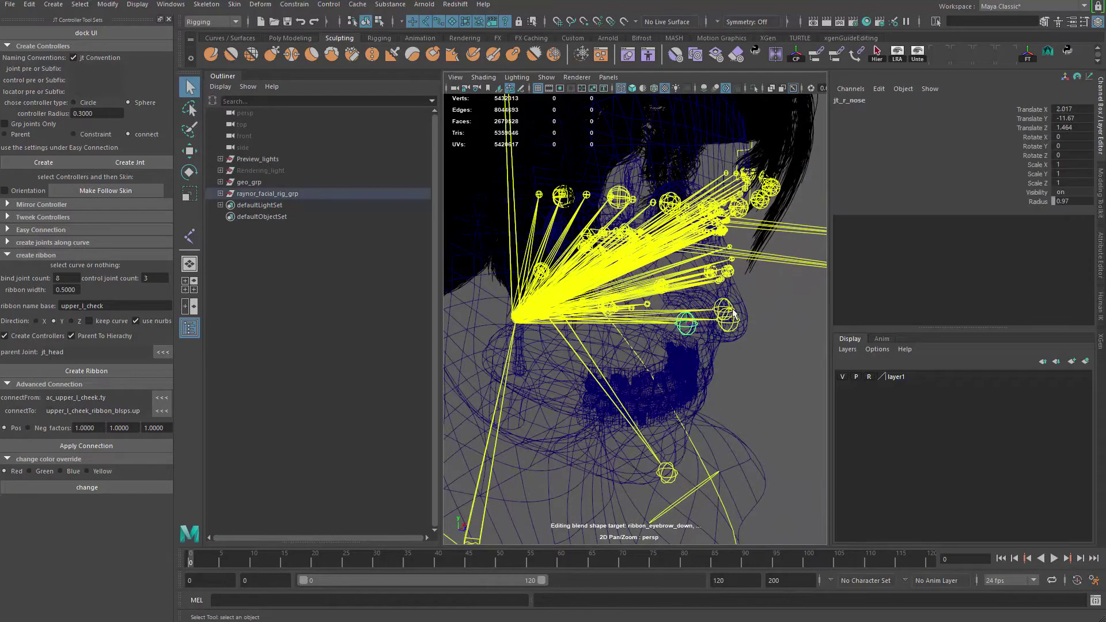
left_click(738, 328, "shift")
left_click_drag(759, 393, 653, 403, "alt")
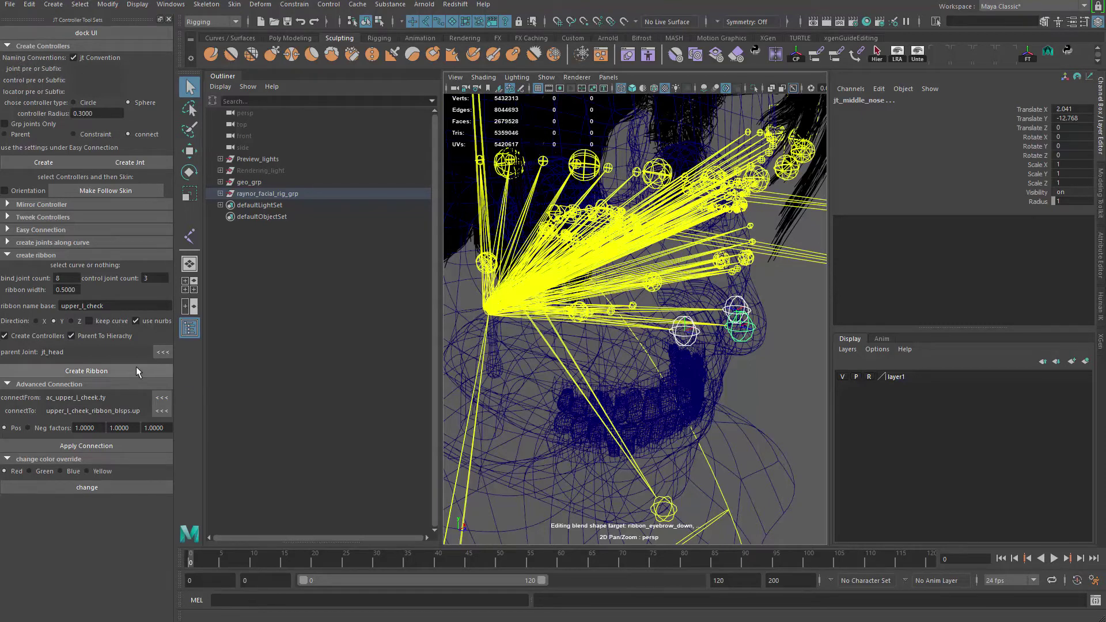
Step: Set the controller creation's connection type to Constraint
left_click(95, 136)
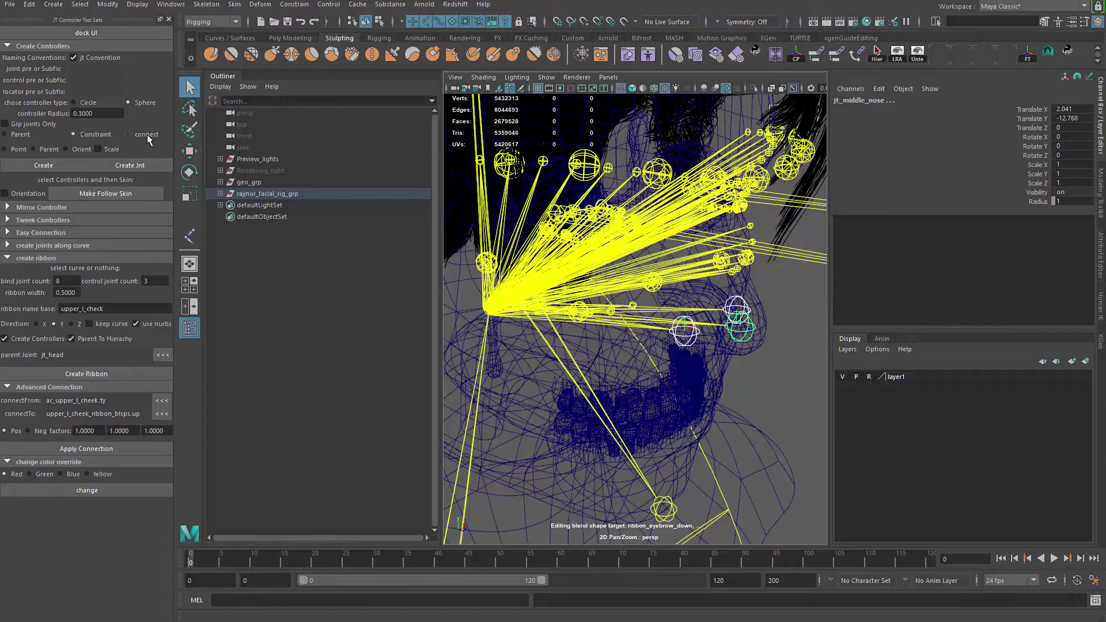
left_click(685, 334)
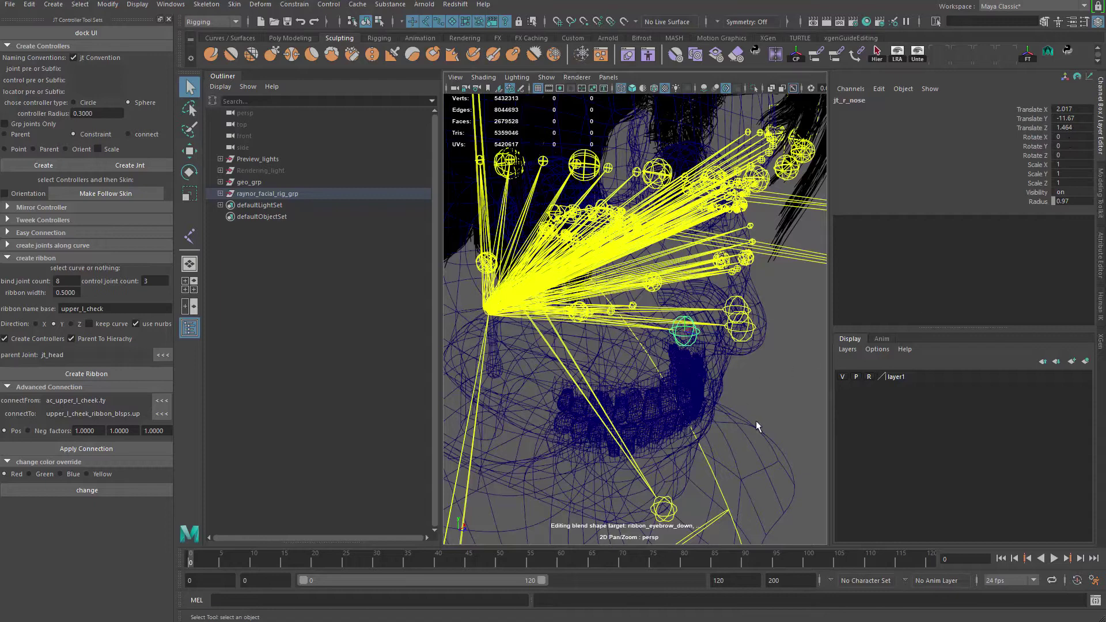
middle_click_drag(763, 413, 674, 229, "alt")
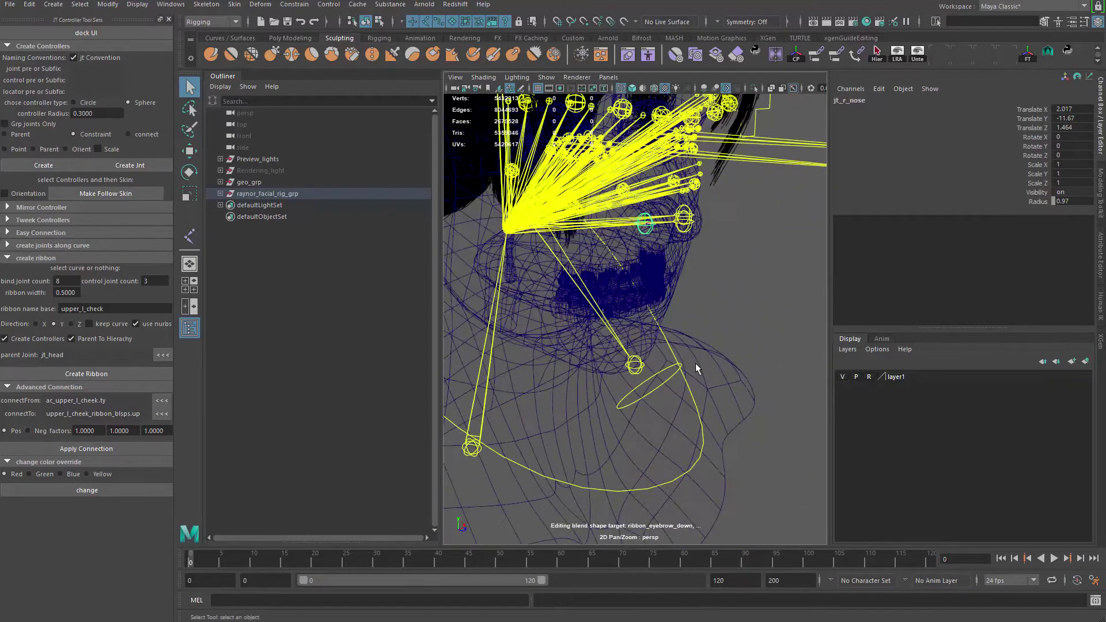
left_click_drag(650, 288, 636, 311, "alt")
right_click_drag(637, 312, 669, 311, "alt")
middle_click_drag(669, 311, 627, 365, "alt")
left_click_drag(628, 366, 681, 307, "alt")
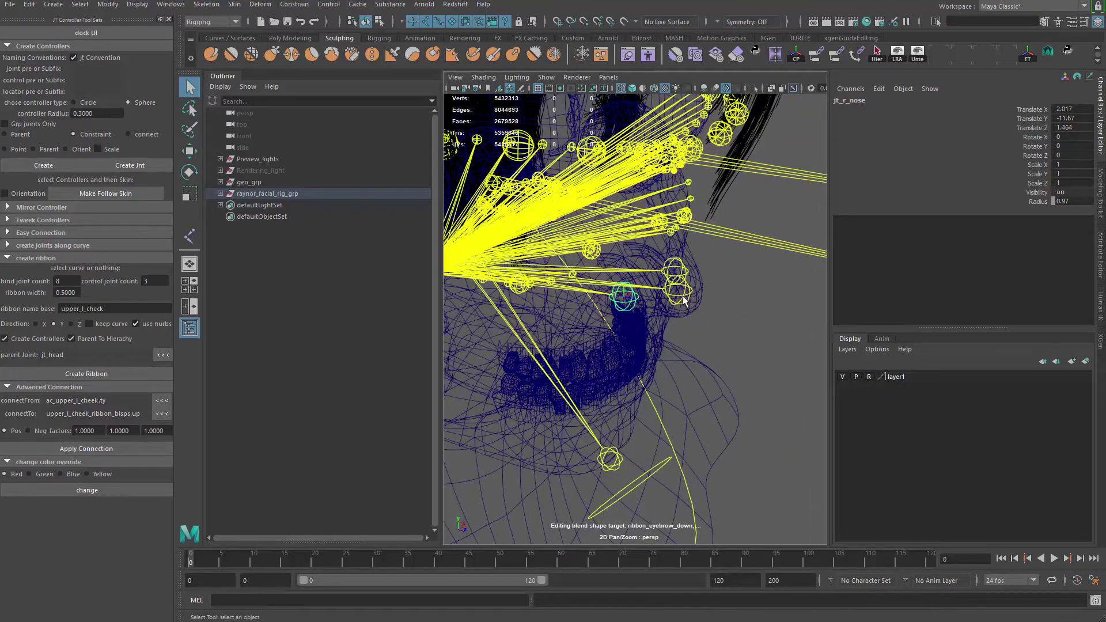
middle_click_drag(482, 321, 657, 295, "alt")
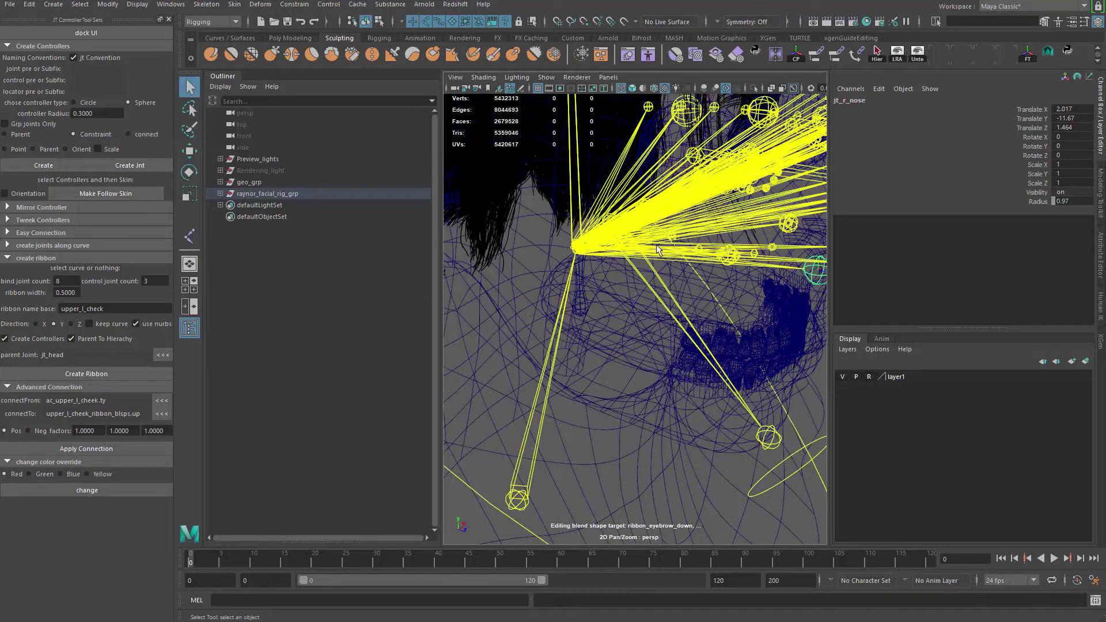
middle_click_drag(657, 248, 533, 273, "alt")
left_click_drag(749, 291, 568, 331, "alt")
Step: Create sphere controllers for jt_r_nose, jt_middle_nose and jt_l_nose using the Parent and Scale constraint options
left_click(719, 282)
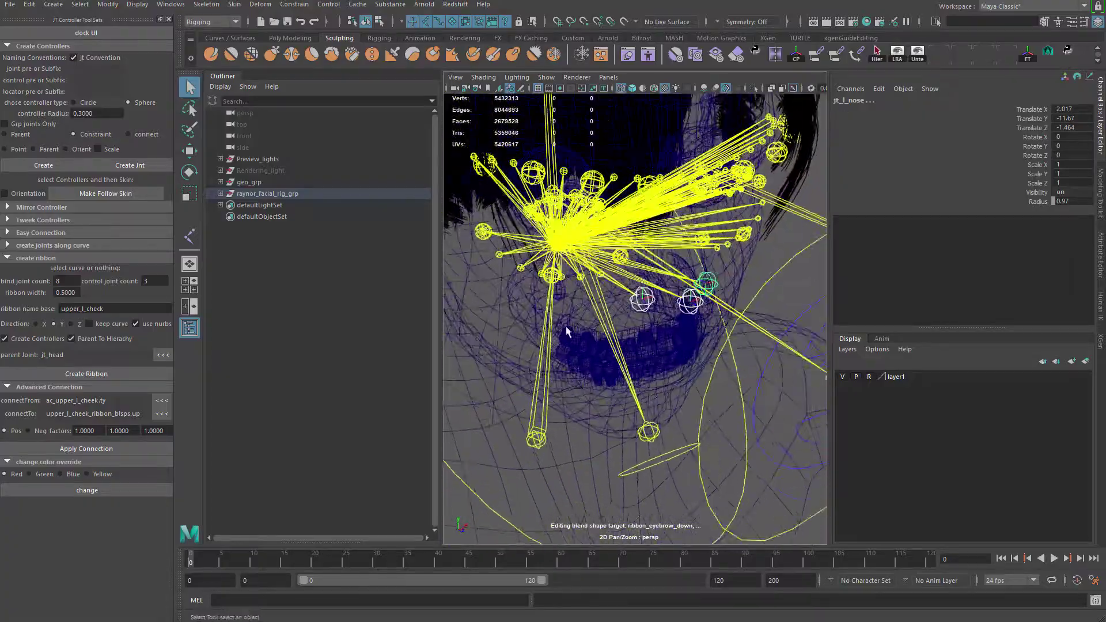
right_click_drag(567, 327, 620, 353, "alt")
left_click_drag(620, 354, 674, 345, "alt")
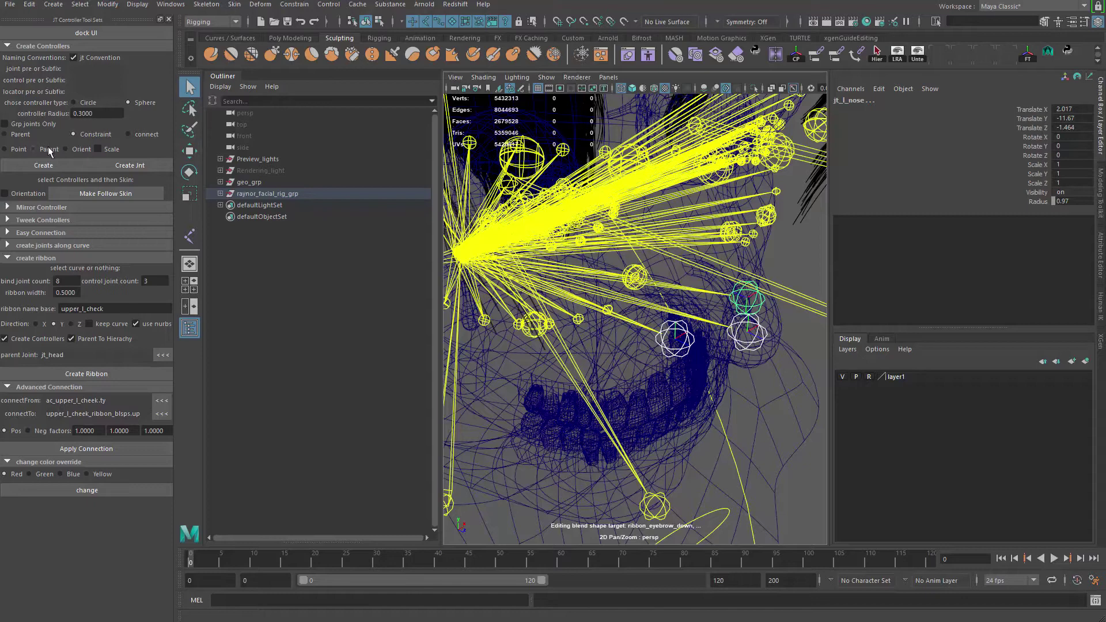
left_click_drag(681, 358, 620, 333, "alt")
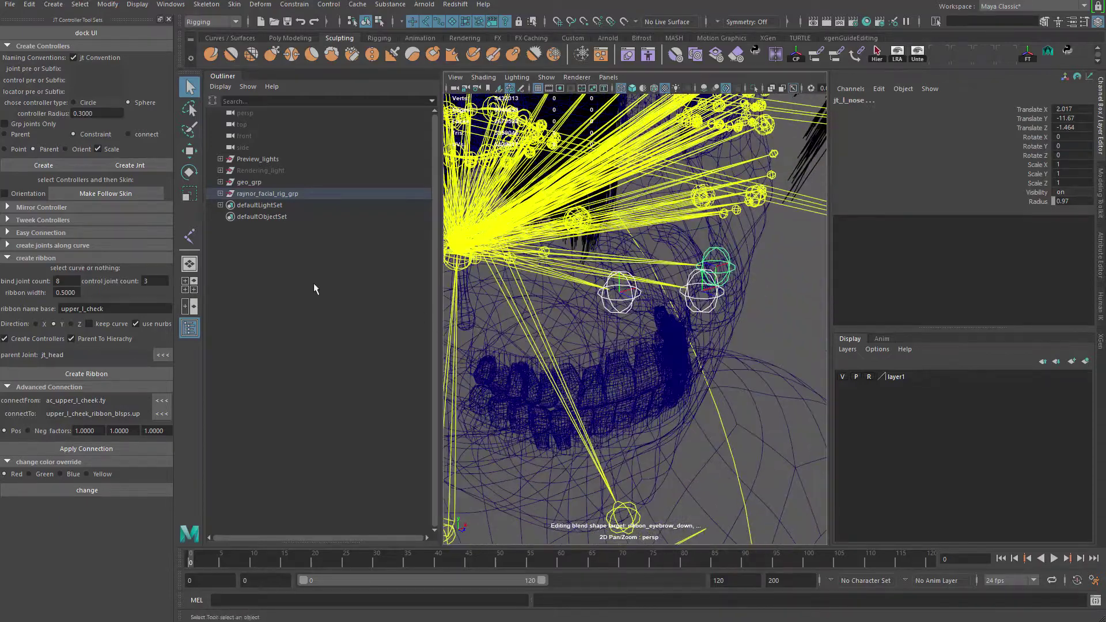
left_click(52, 169)
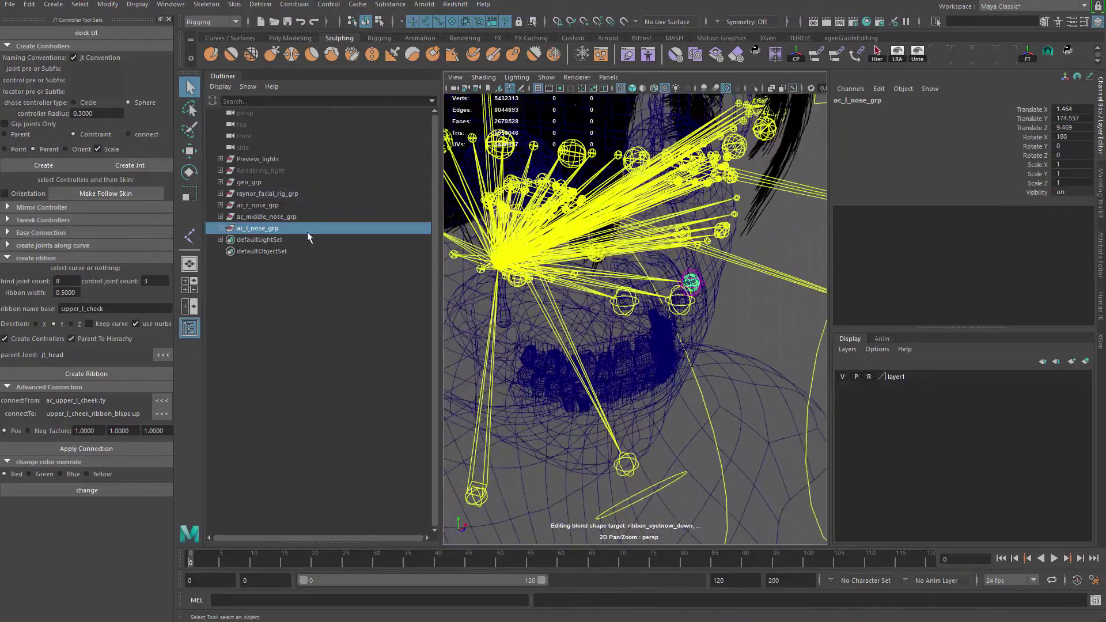
Step: Isolate the three controller groups ac_r_nose_grp, ac_middle_nose_grp and ac_l_nose_grp in the viewport
left_click(279, 218)
key("Down")
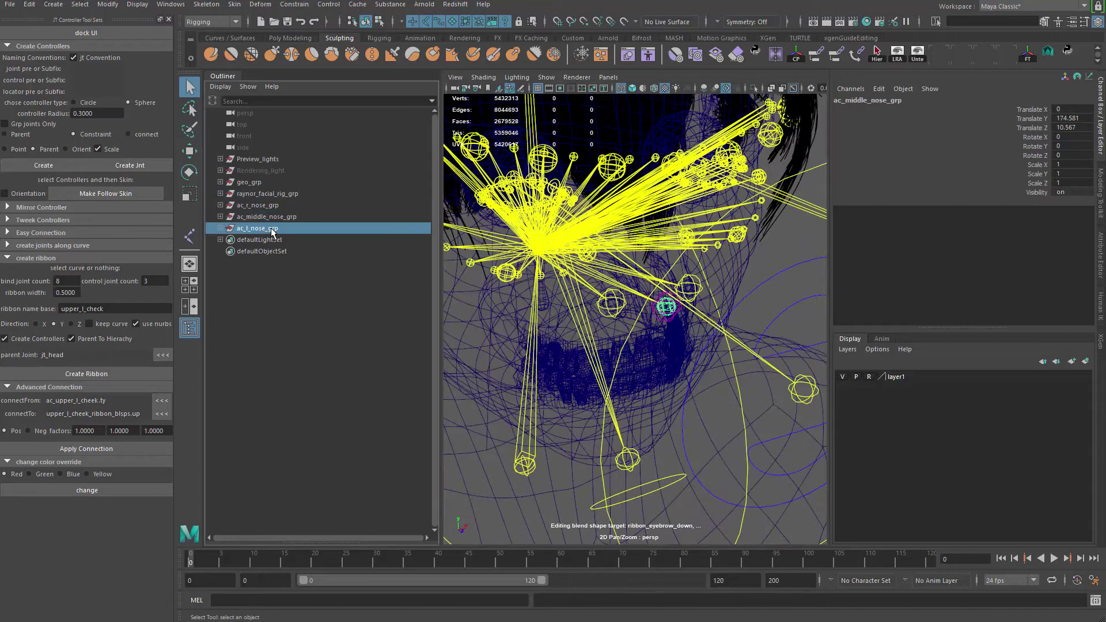
left_click(268, 217)
left_click(269, 207)
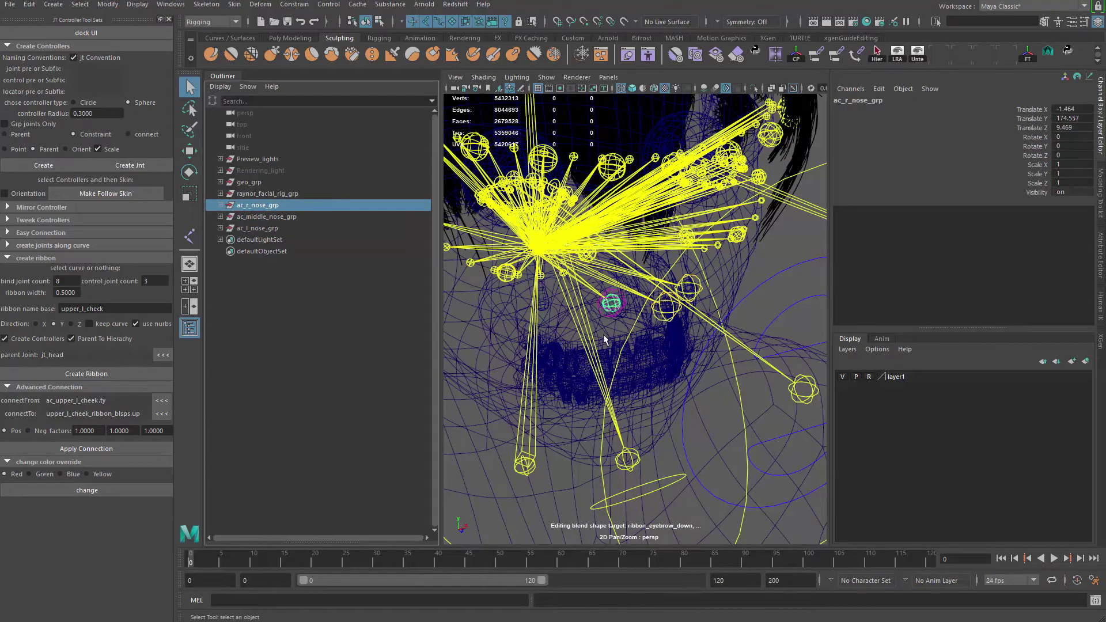
left_click_drag(276, 204, 276, 219)
left_click(257, 228, "shift")
key("ctrl+1")
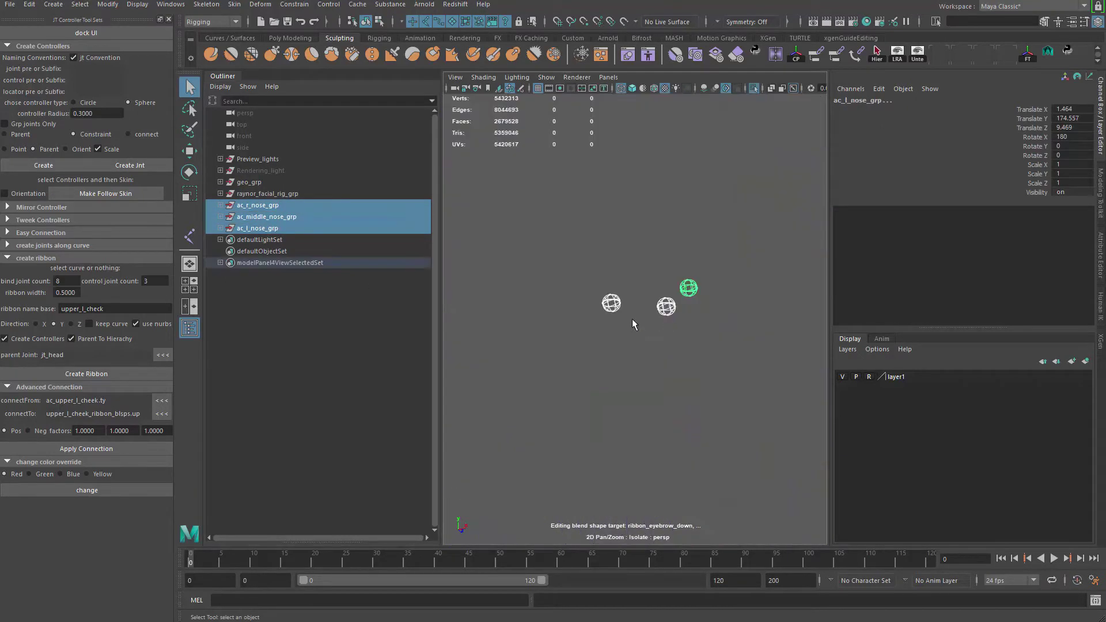
Step: Move the control vertices of each nose controller sphere outward, away from its joint, and show the whole scene again
left_click(380, 22)
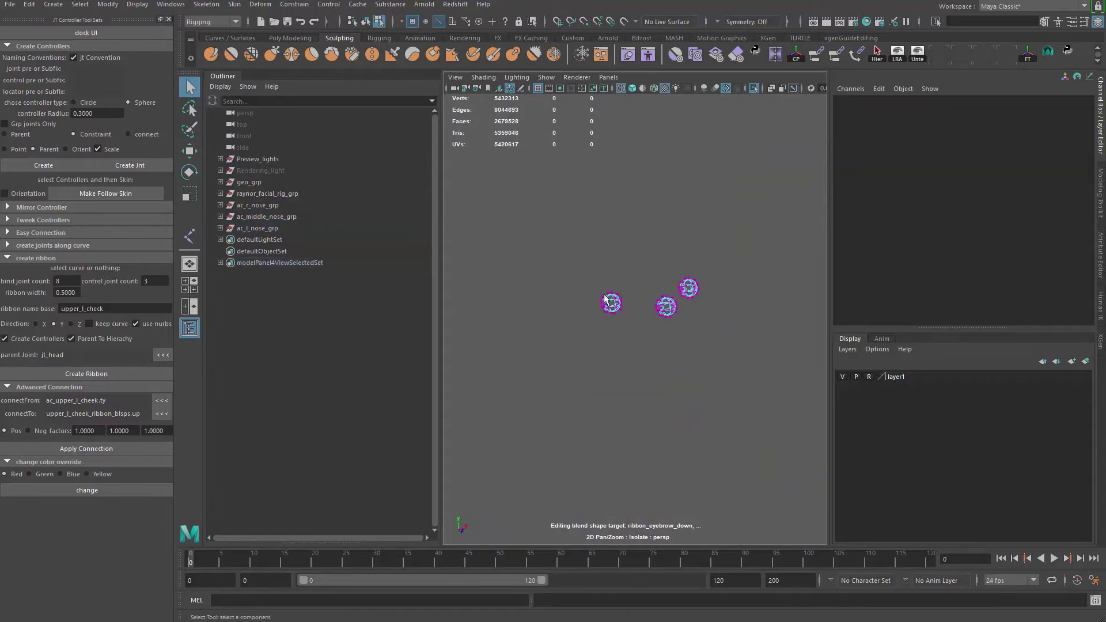
left_click_drag(600, 289, 627, 323)
left_click_drag(621, 331, 601, 319, "alt")
key("w")
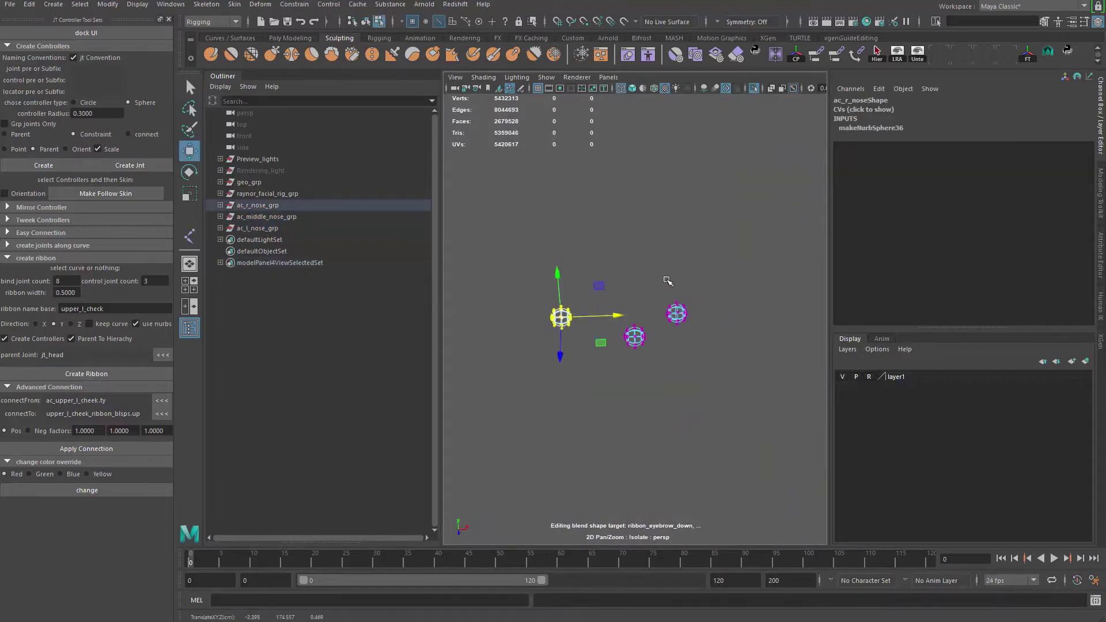
left_click_drag(668, 281, 717, 359)
left_click_drag(755, 319, 754, 319)
left_click_drag(604, 306, 653, 403)
key("ctrl+1")
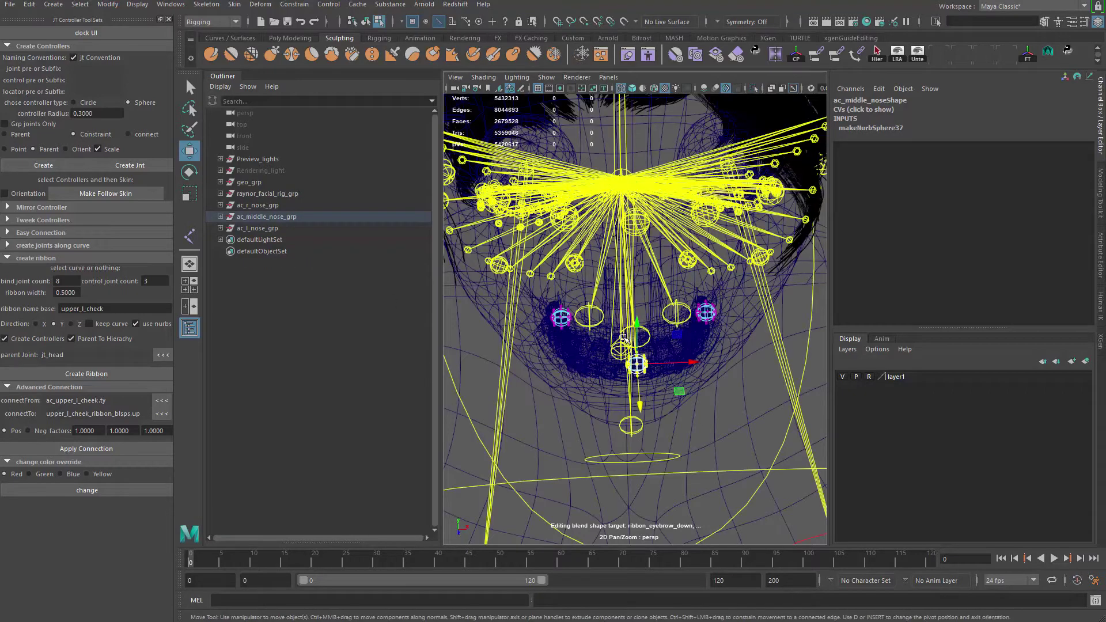
Step: Restore the textured shaded display and return from component mode to object mode
mouse_move(576, 368)
left_mouse_down("alt")
mouse_move(582, 336)
mouse_move(694, 312)
left_mouse_up("alt")
key("5")
key("6")
key("q")
right_click_drag(654, 266, 654, 239)
right_click_drag(576, 314, 599, 326, "alt")
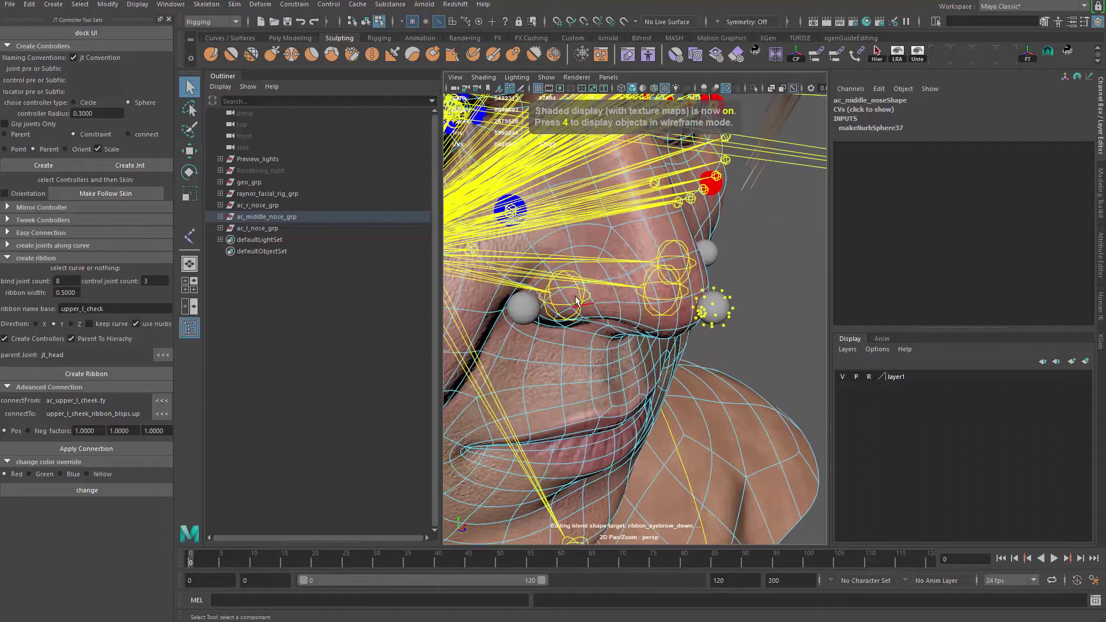
left_click(589, 298)
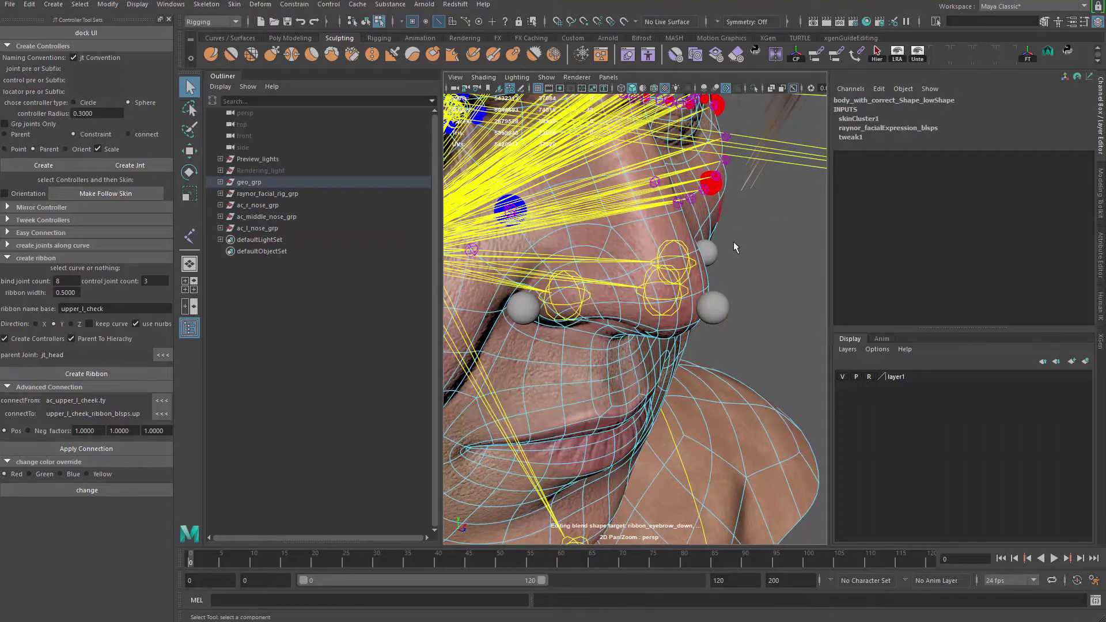
key("F8")
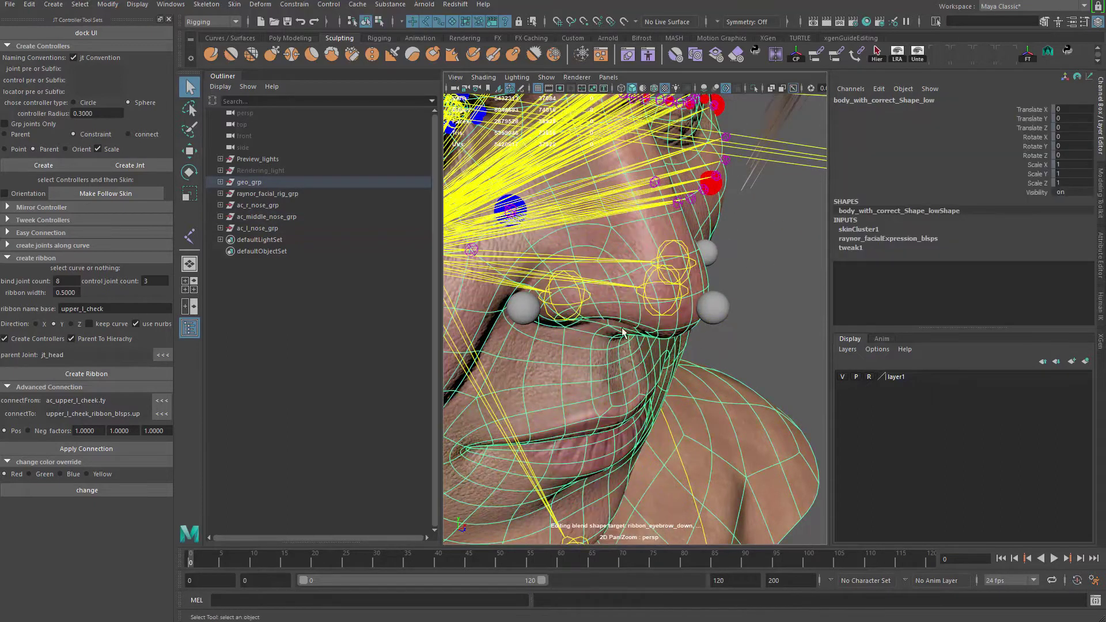
Step: Add the three nose joints jt_r_nose, jt_middle_nose and jt_l_nose as influences to the body mesh's skin
left_click(658, 312)
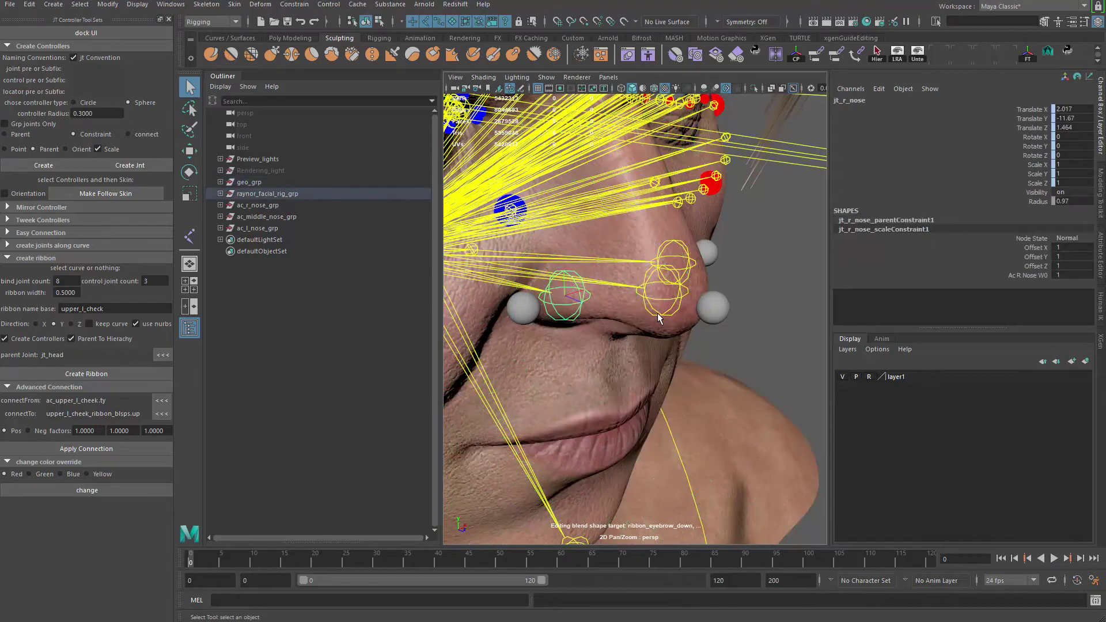
left_click(675, 263, "shift")
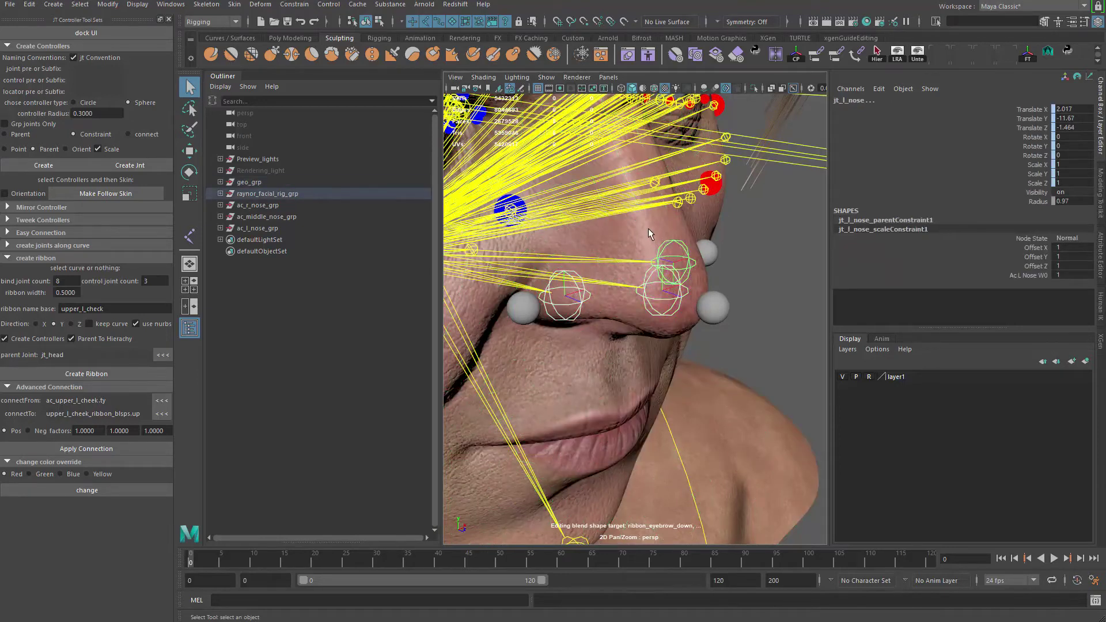
left_click(648, 228, "shift")
key("1")
mouse_move(648, 228)
left_mouse_down("alt")
mouse_move(663, 233)
mouse_move(640, 231)
left_mouse_up("alt")
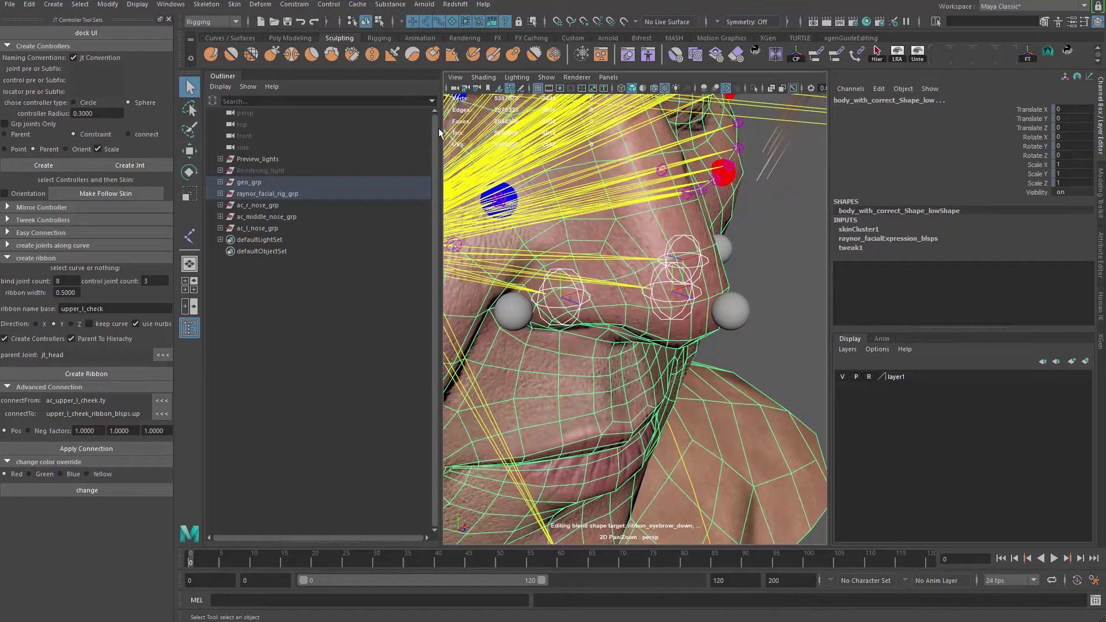
left_click(242, 5)
mouse_move(368, 280)
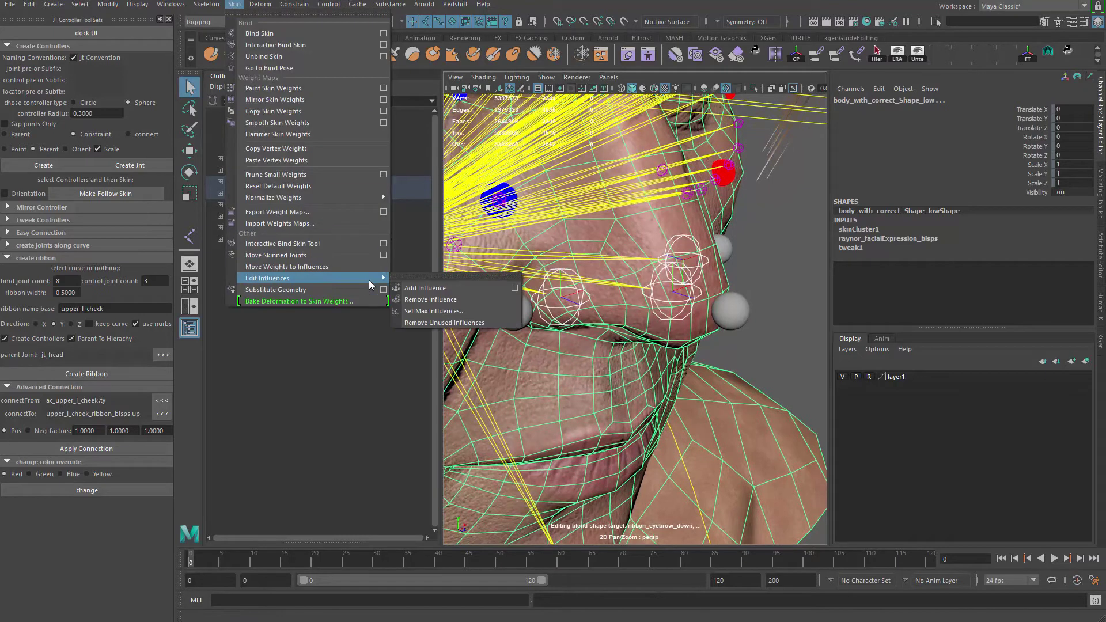
left_click(444, 289)
left_click_drag(652, 348, 634, 276, "alt")
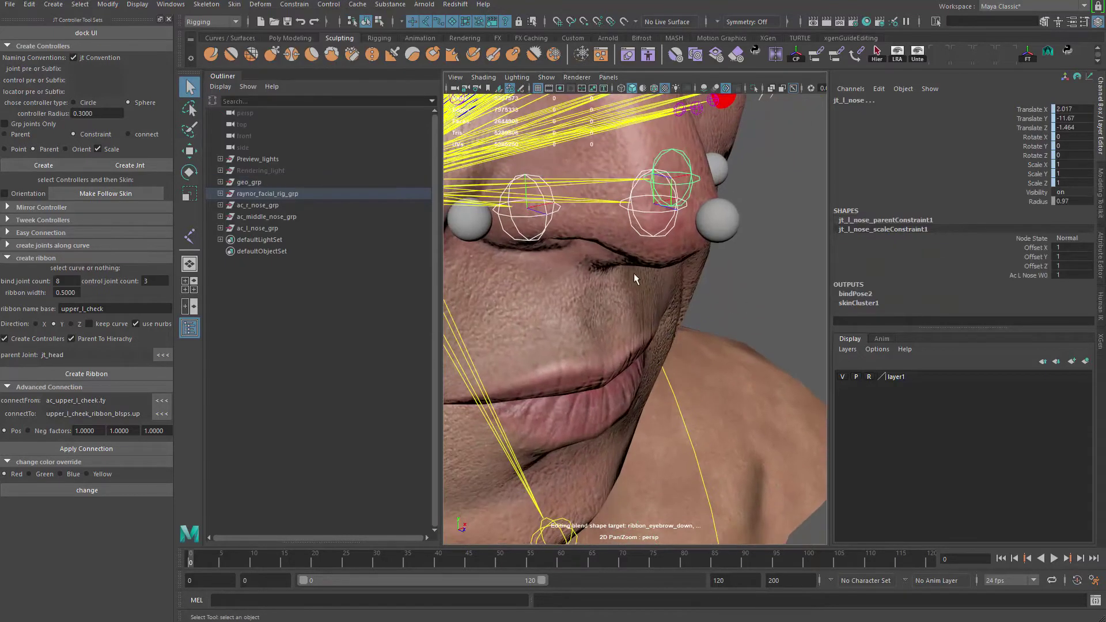
Step: Start the Paint Skin Weights tool on the body mesh, unlock the joint influences and select jt_middle_nose
left_click(635, 273)
right_click_drag(649, 258, 554, 178)
scroll(599, 261, "up", 3)
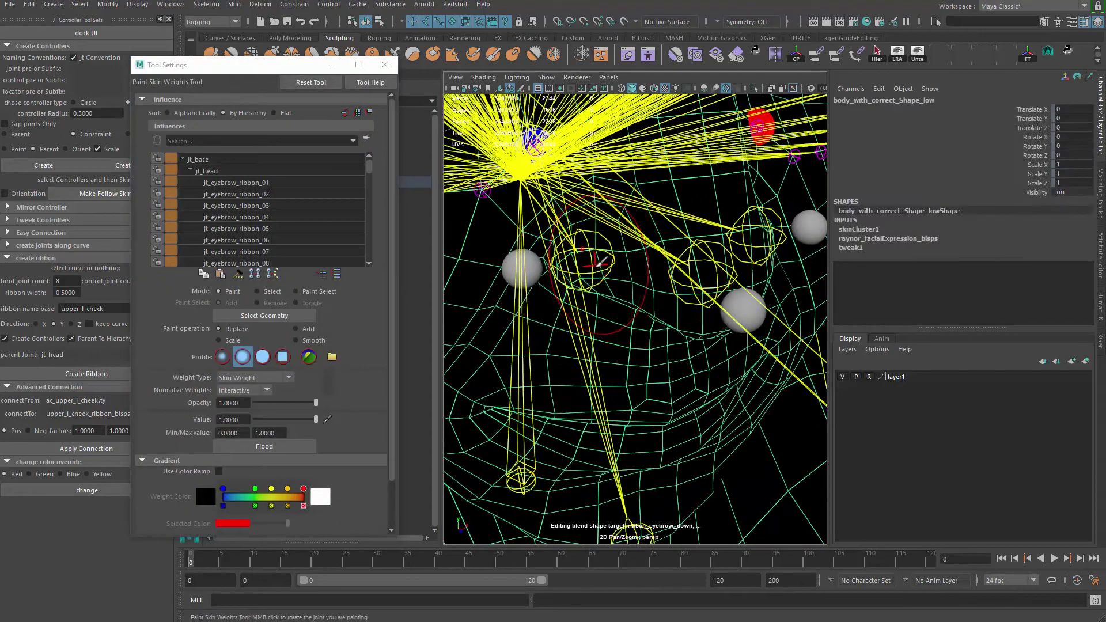
right_click_drag(590, 268, 569, 167)
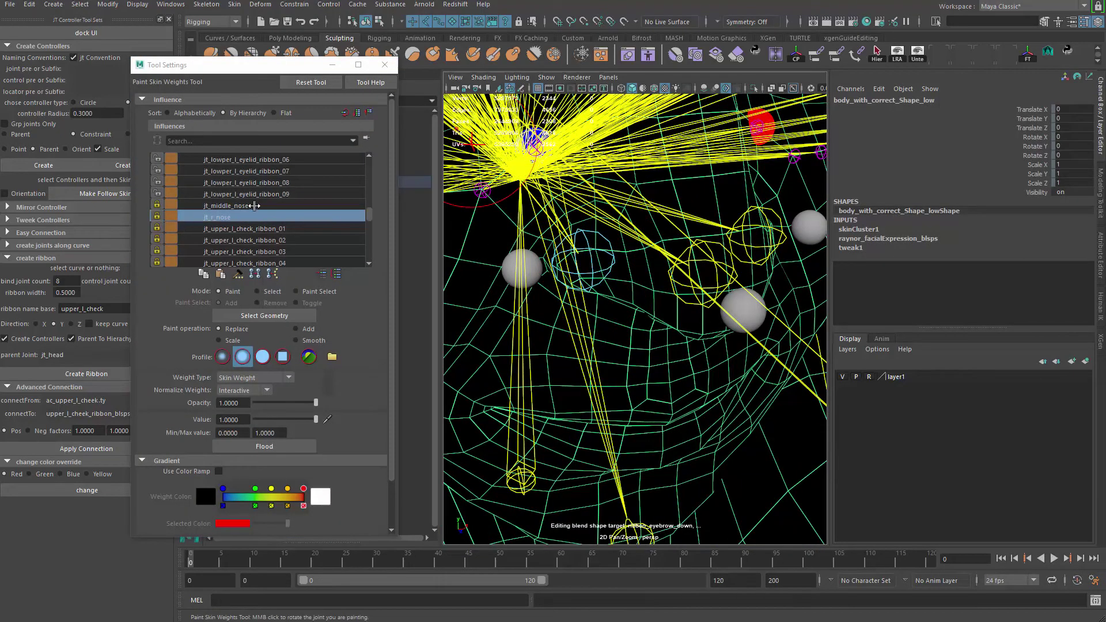
left_click(254, 205)
mouse_move(369, 213)
left_mouse_down()
mouse_move(370, 241)
mouse_move(373, 207)
left_mouse_up()
left_click(275, 221, "shift")
left_click(262, 218)
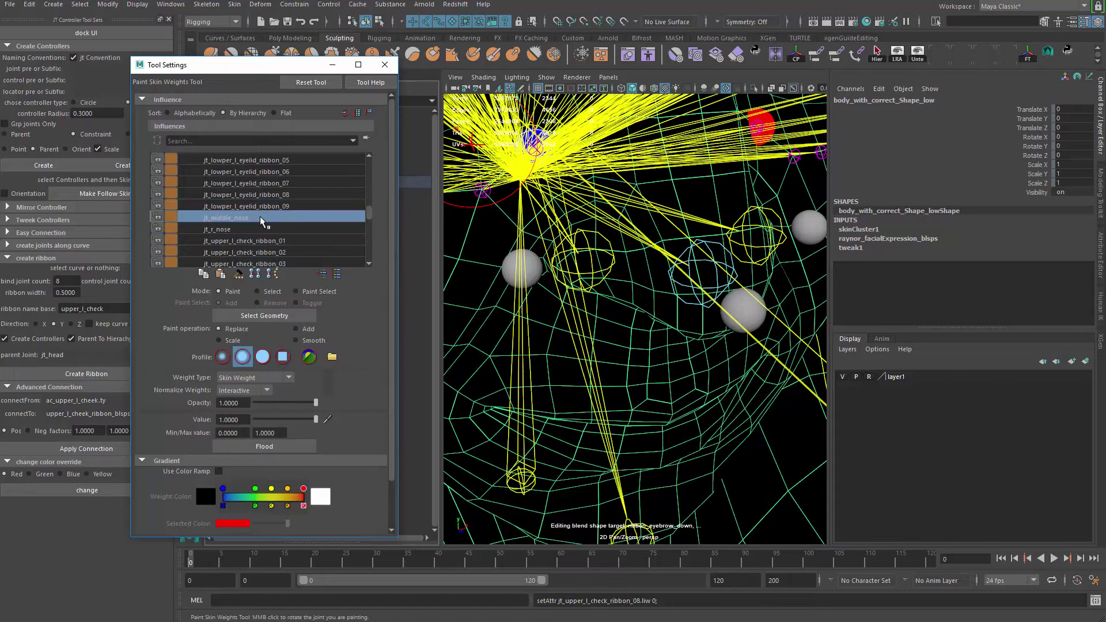
Step: Switch to the jt_r_nose influence, isolate the face mesh and paint Replace weights of 1 over the right nostril
mouse_move(638, 262)
middle_mouse_down("alt")
mouse_move(647, 255)
mouse_move(641, 290)
middle_mouse_up("alt")
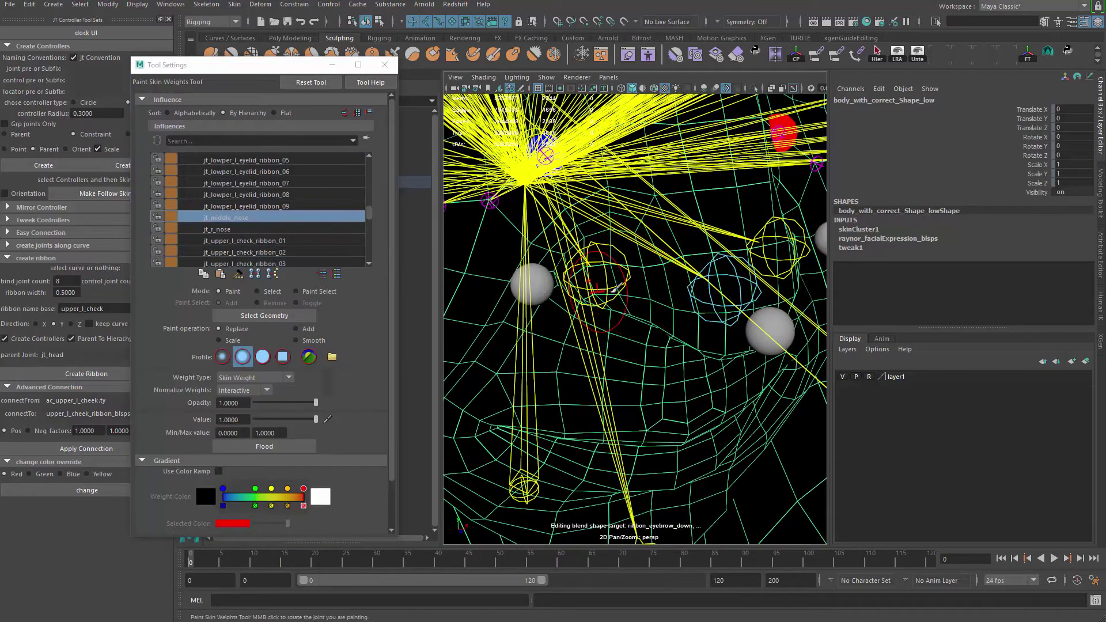
left_click_drag(616, 291, 635, 292, "alt")
right_click_drag(634, 294, 634, 263)
mouse_move(644, 308)
left_mouse_down()
mouse_move(619, 272)
mouse_move(623, 300)
mouse_move(645, 264)
mouse_move(666, 262)
mouse_move(641, 281)
left_mouse_up()
key("ctrl+1")
mouse_move(641, 281)
left_mouse_down()
mouse_move(645, 259)
mouse_move(619, 301)
mouse_move(612, 286)
mouse_move(637, 244)
mouse_move(668, 295)
left_mouse_up()
middle_click_drag(668, 295, 661, 272)
mouse_move(662, 272)
left_mouse_down("alt")
mouse_move(676, 257)
mouse_move(642, 257)
mouse_move(622, 286)
mouse_move(642, 275)
left_mouse_up("alt")
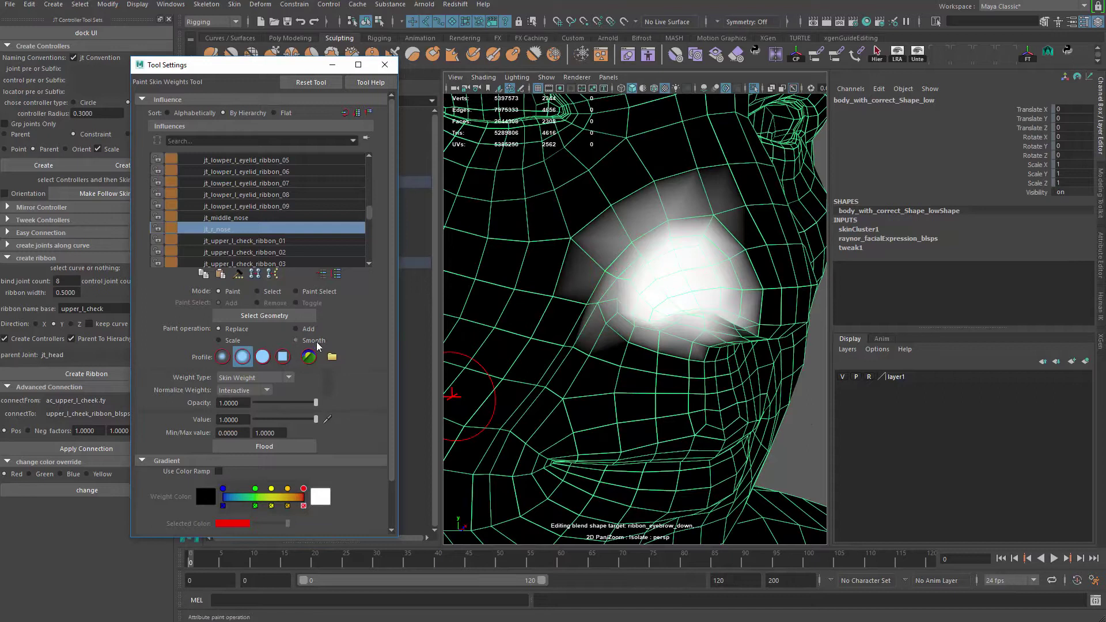
Step: Smooth the jt_r_nose weights around the right nostril and leave the weight painting tool
left_click(297, 341)
left_click_drag(651, 265, 692, 414)
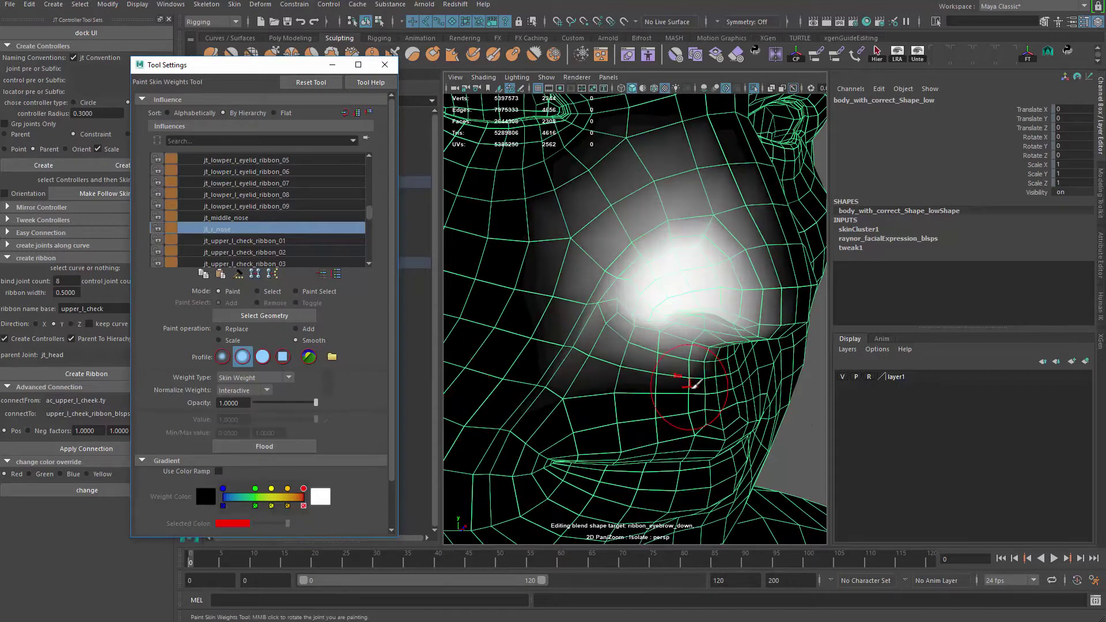
scroll(686, 242, "down", 3)
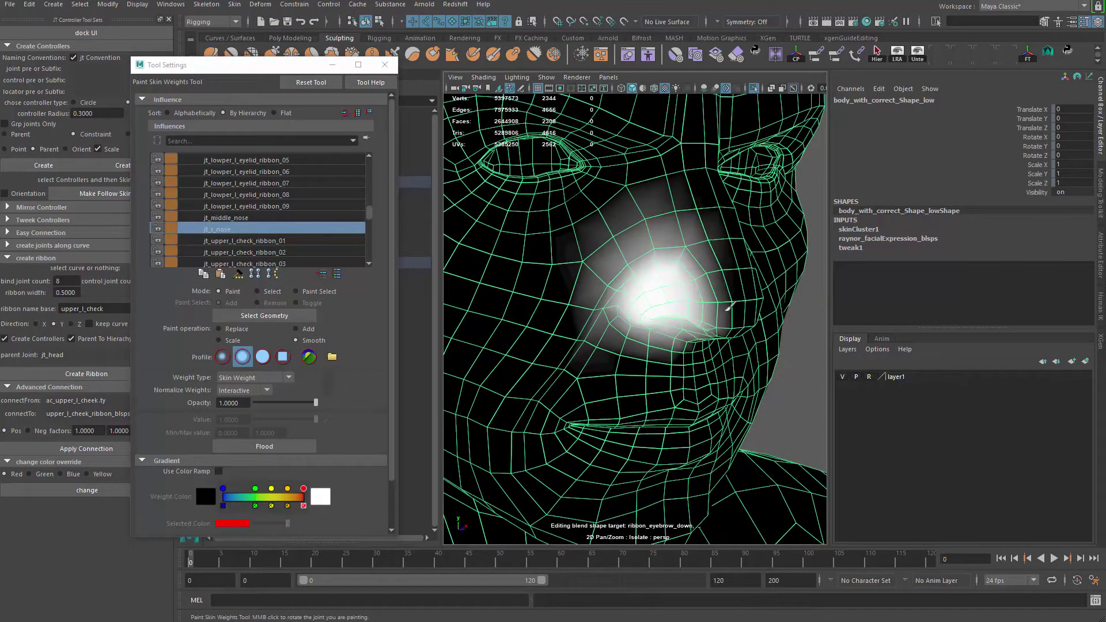
key("q")
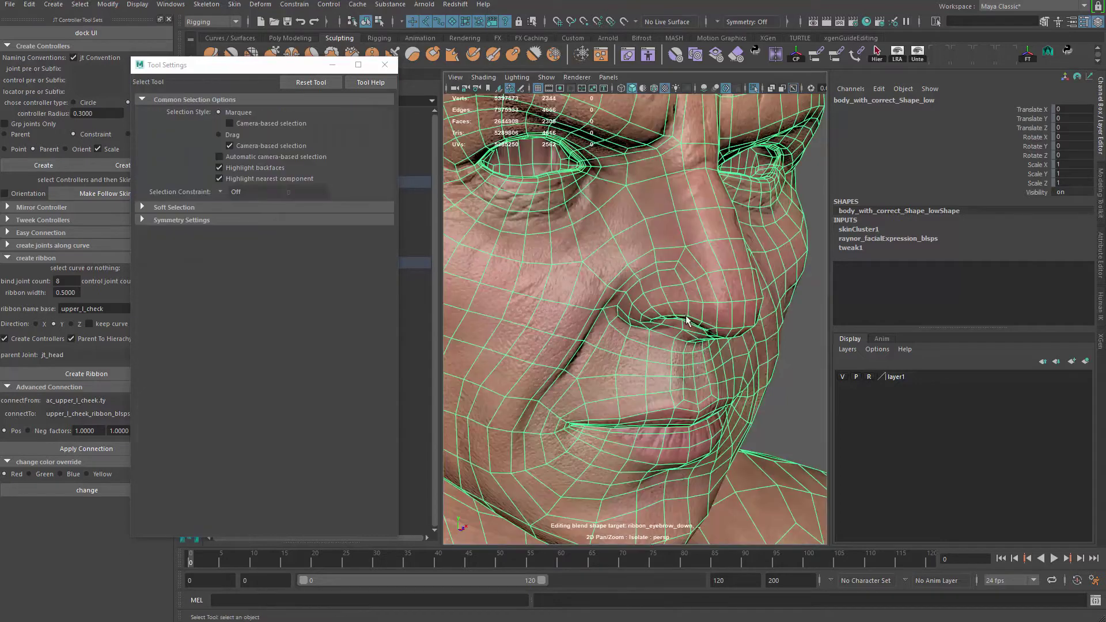
Step: Show the whole scene again, select the ac_r_nose controller and hide the joints in the viewport
key("ctrl+1")
mouse_move(665, 346)
left_mouse_down("alt")
mouse_move(612, 337)
mouse_move(682, 281)
mouse_move(602, 199)
left_mouse_up("alt")
left_click(630, 320)
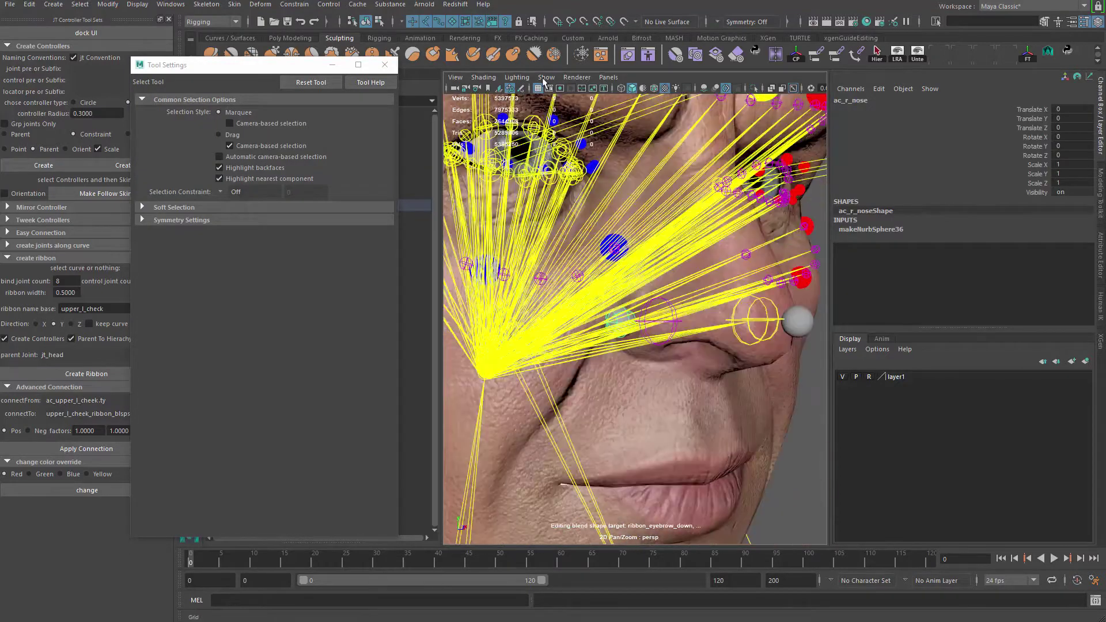
left_click(545, 81)
left_click(582, 264)
Step: Raise the ac_r_nose controller to about 0.86 in Translate Y to test the nostril deformation
left_click_drag(662, 253, 641, 295, "alt")
key("w")
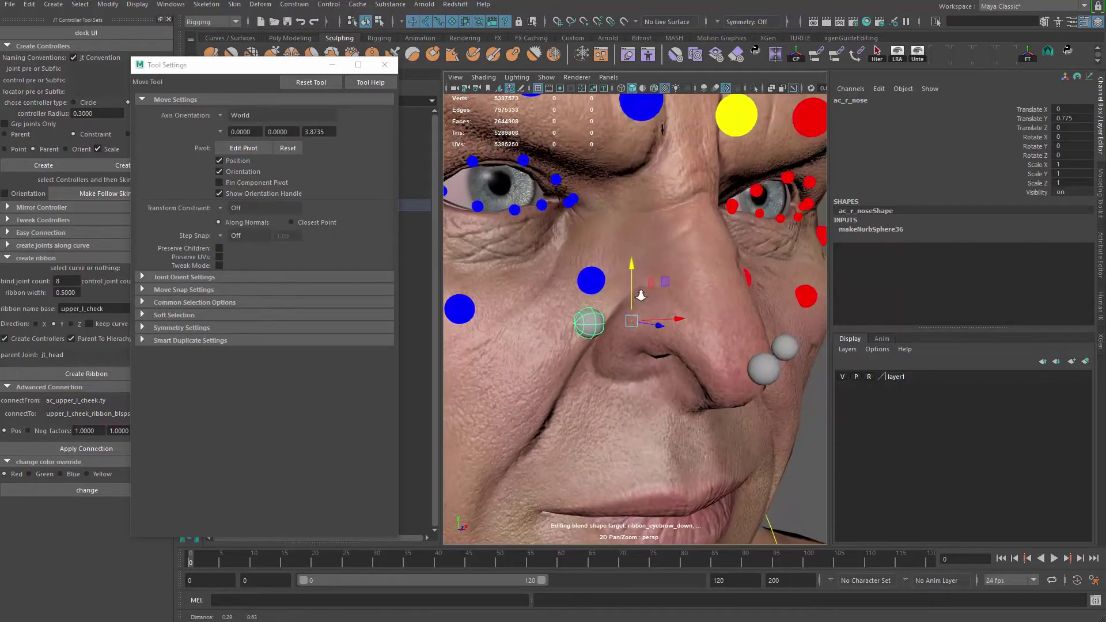
right_click_drag(641, 295, 697, 285, "alt")
left_click_drag(687, 324, 724, 339, "alt")
left_click_drag(652, 303, 652, 310)
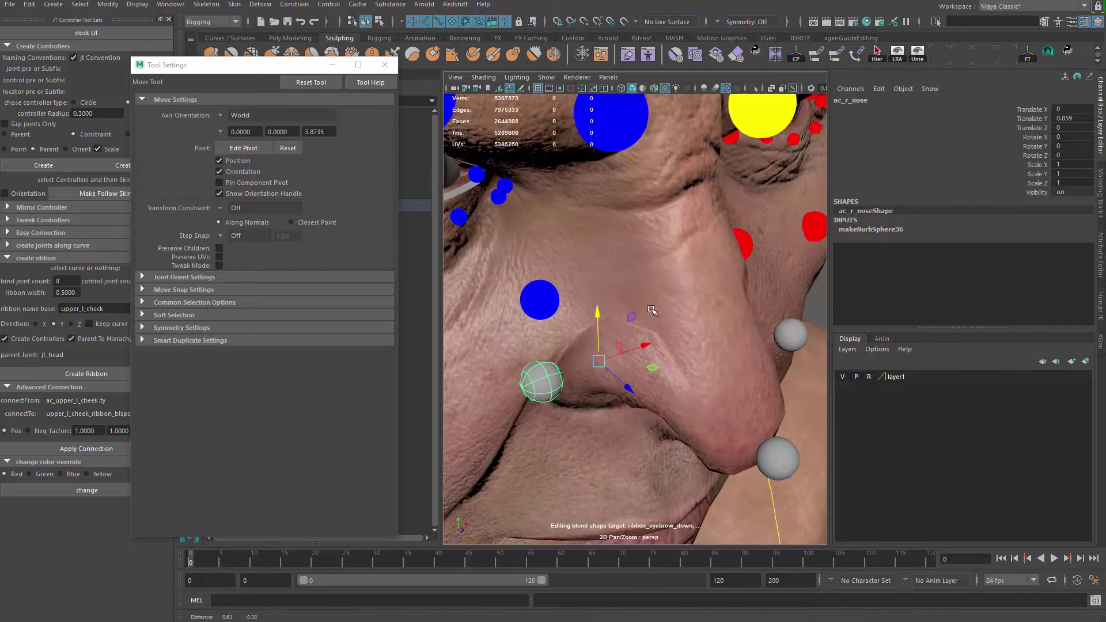
scroll(651, 311, "up", 3)
Step: Resume skin weight painting on the face mesh and paint with Replace along the upper edge of the right nostril
left_click(634, 317)
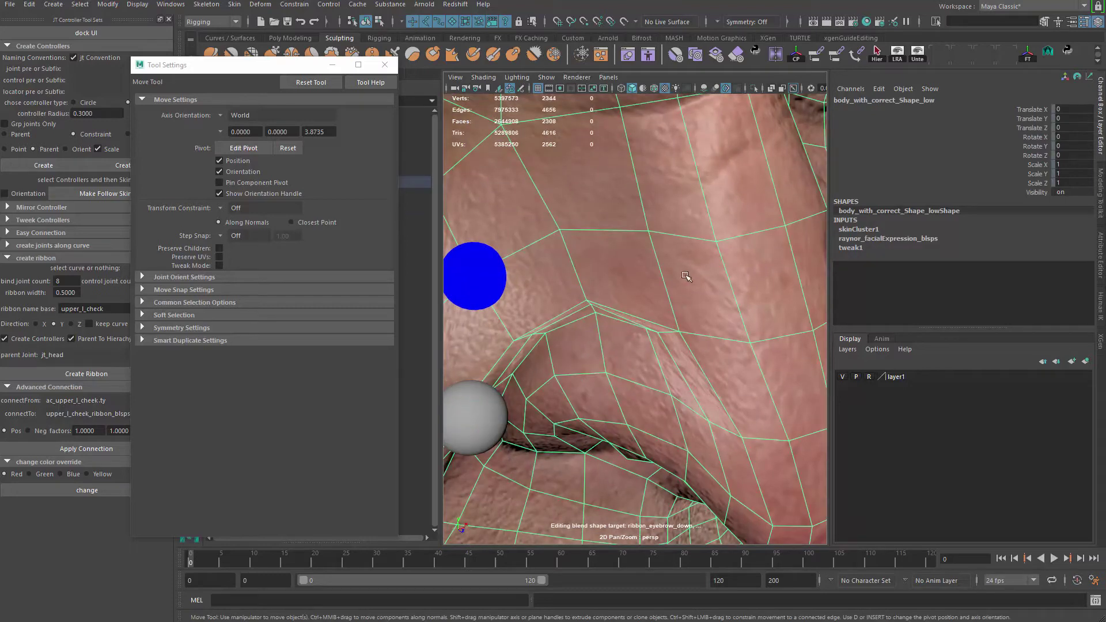
right_click(629, 239)
key("y")
scroll(663, 293, "up", 3)
mouse_move(667, 292)
left_mouse_down("alt")
mouse_move(674, 266)
mouse_move(630, 263)
left_mouse_up("alt")
key("b")
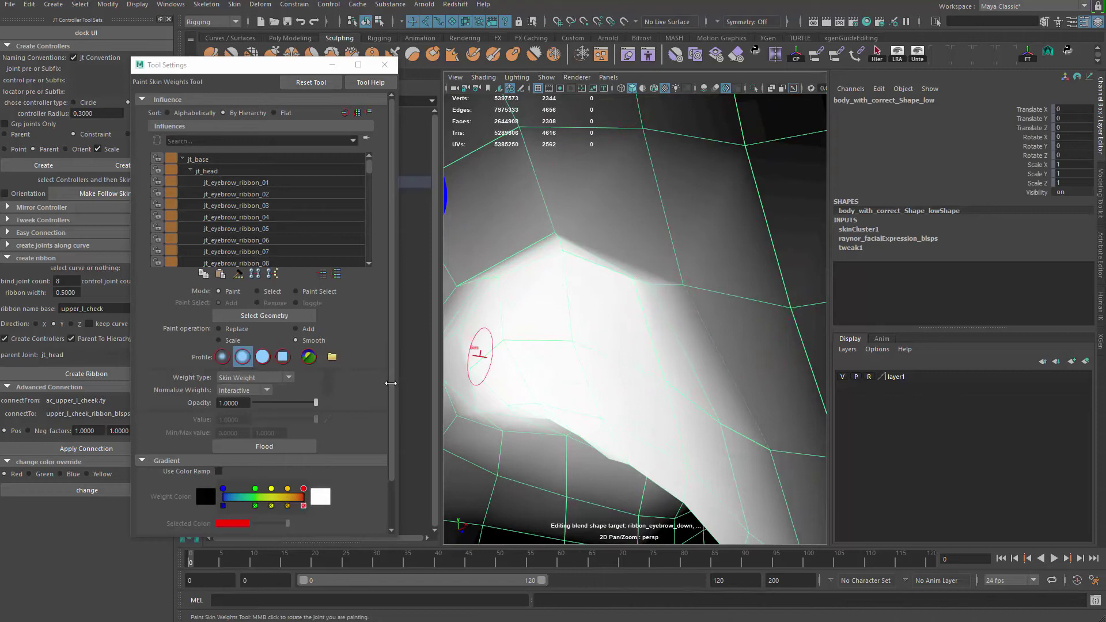
left_click(219, 329)
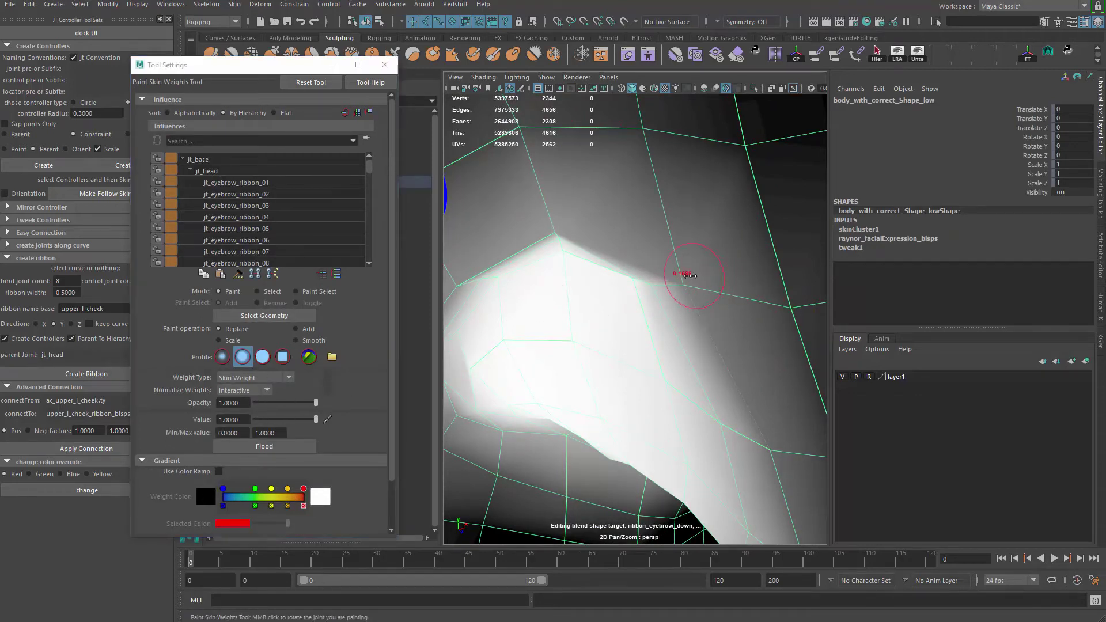
mouse_move(670, 296)
left_mouse_down()
mouse_move(672, 279)
mouse_move(538, 240)
mouse_move(588, 235)
mouse_move(671, 252)
mouse_move(646, 248)
left_mouse_up()
Step: Paint the jt_r_nose weights along the cheek crease beside the right nostril and undo the last stroke
left_click_drag(583, 200, 666, 315, "alt")
left_click_drag(534, 377, 549, 378)
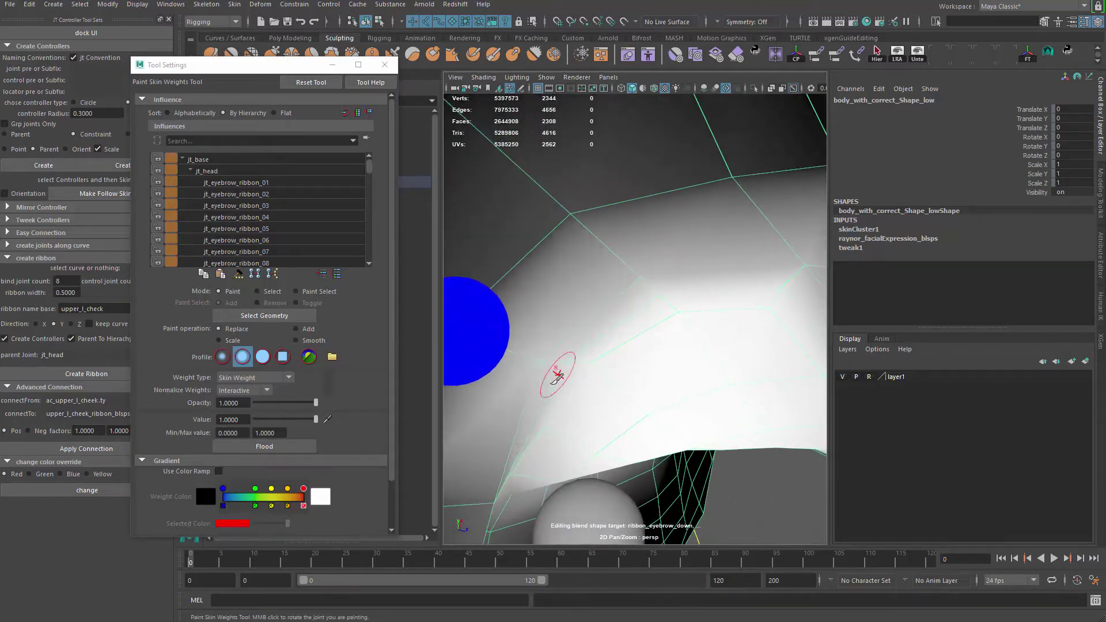
middle_click_drag(525, 408, 566, 319, "alt")
mouse_move(522, 425)
left_mouse_down()
mouse_move(529, 469)
mouse_move(519, 400)
mouse_move(508, 433)
mouse_move(493, 409)
mouse_move(573, 378)
mouse_move(522, 376)
mouse_move(512, 340)
mouse_move(509, 368)
mouse_move(534, 326)
mouse_move(591, 311)
mouse_move(554, 330)
left_mouse_up()
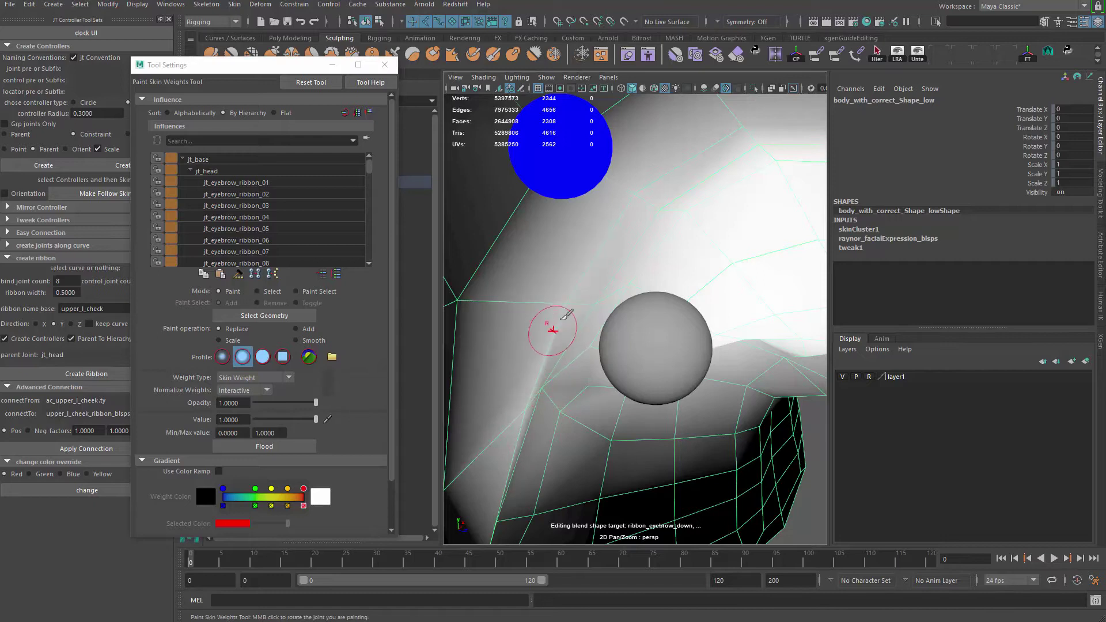
left_click_drag(529, 381, 540, 392)
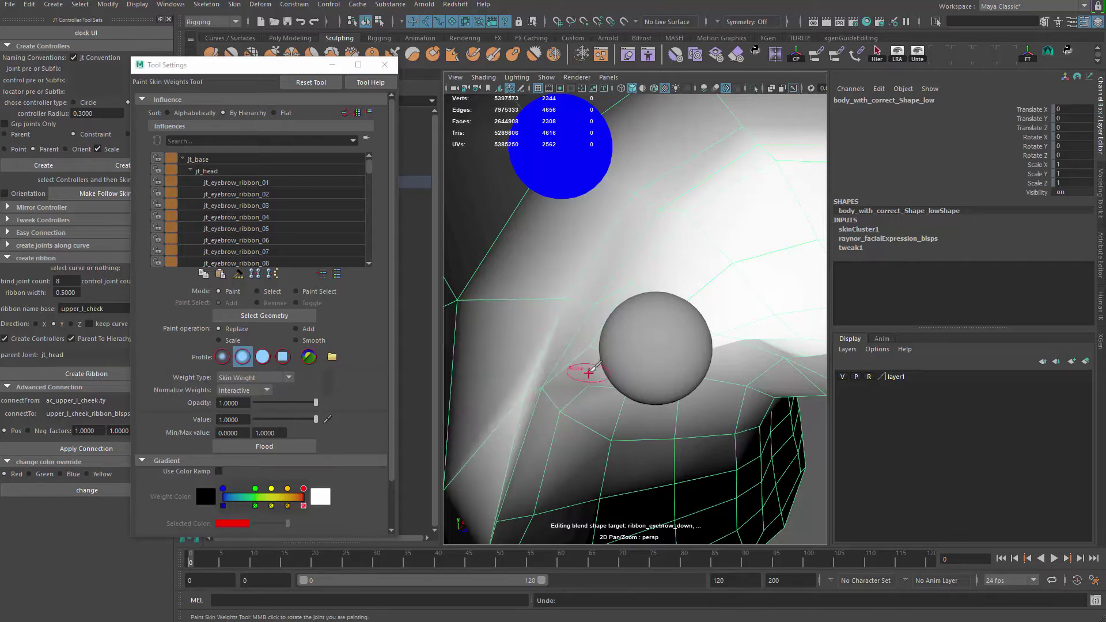
key("ctrl+z")
Step: Resize the brush and refine the jt_r_nose weights across the right side of the nose
left_click_drag(592, 311, 567, 355, "alt")
key("b")
mouse_move(570, 325)
left_mouse_down()
mouse_move(585, 325)
mouse_move(593, 288)
mouse_move(714, 246)
mouse_move(766, 245)
mouse_move(669, 313)
left_mouse_up()
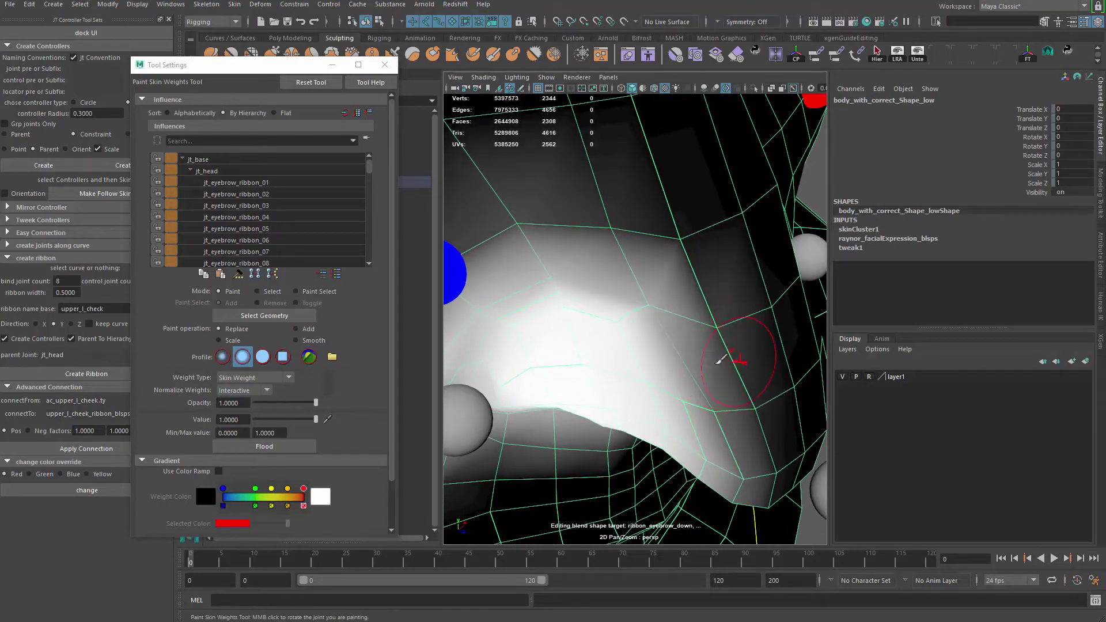
scroll(720, 360, "down", 5)
Step: Refine the jt_r_nose weights on the underside and inside of the right nostril with an adjusted brush size
scroll(616, 288, "up", 2)
scroll(638, 264, "up", 3)
mouse_move(638, 271)
left_mouse_down("alt")
mouse_move(655, 323)
mouse_move(650, 288)
left_mouse_up("alt")
key("b")
left_click_drag(650, 288, 642, 290)
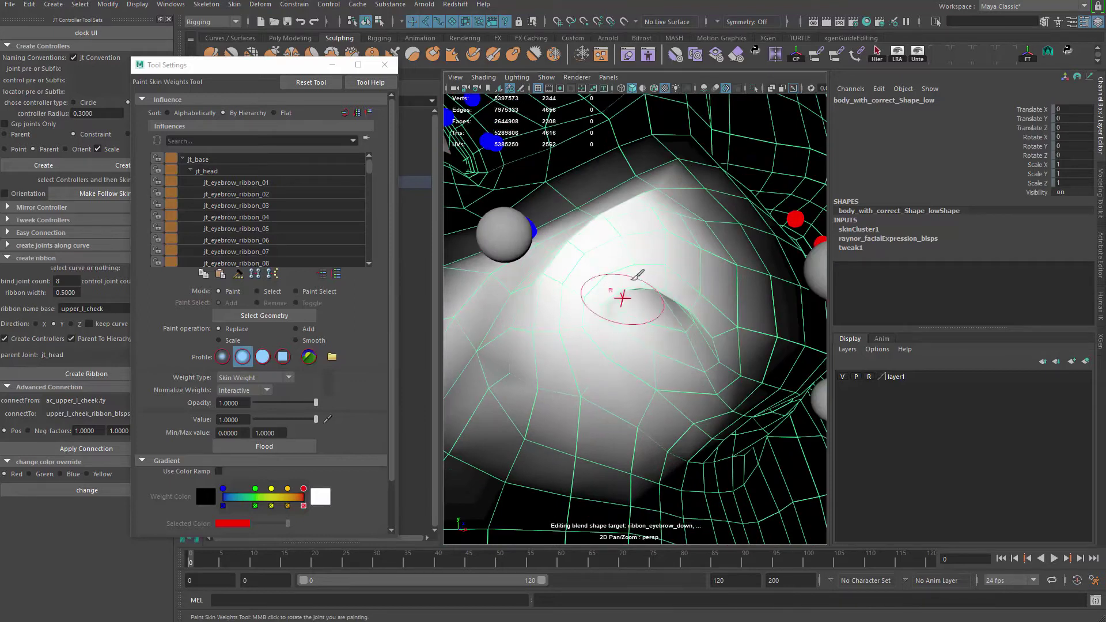
left_click_drag(654, 288, 673, 356, "alt")
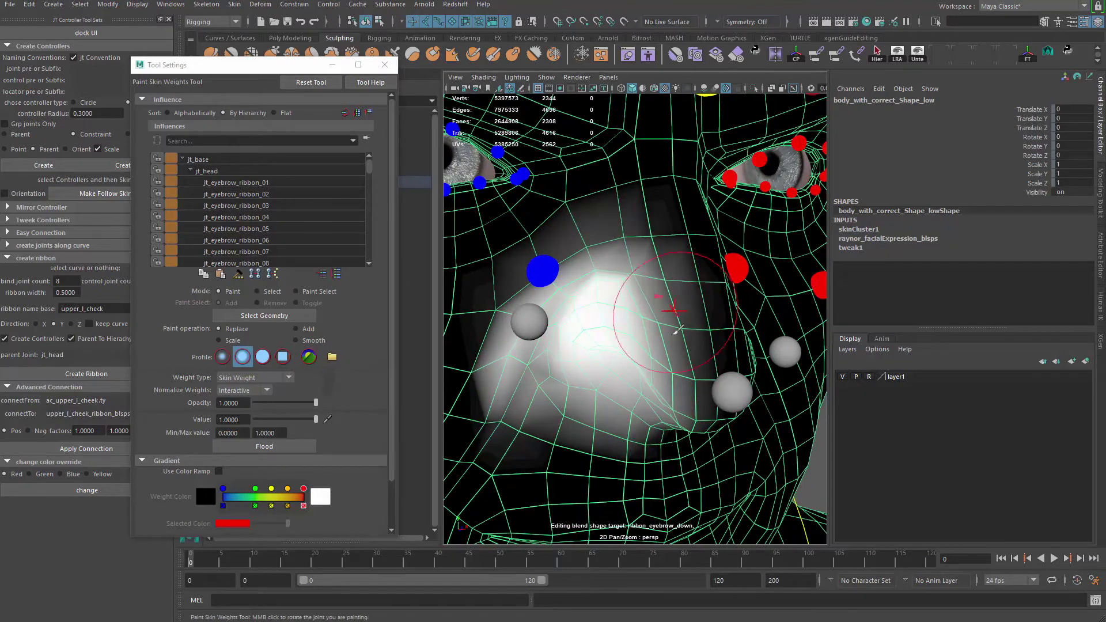
Step: Check the painted weights around the right nostril, leave weight painting and display the face mesh in smooth preview
right_click_drag(677, 331, 605, 321, "alt")
left_click_drag(605, 322, 615, 309, "alt")
right_click_drag(576, 340, 617, 346, "alt")
middle_click_drag(565, 369, 616, 337, "alt")
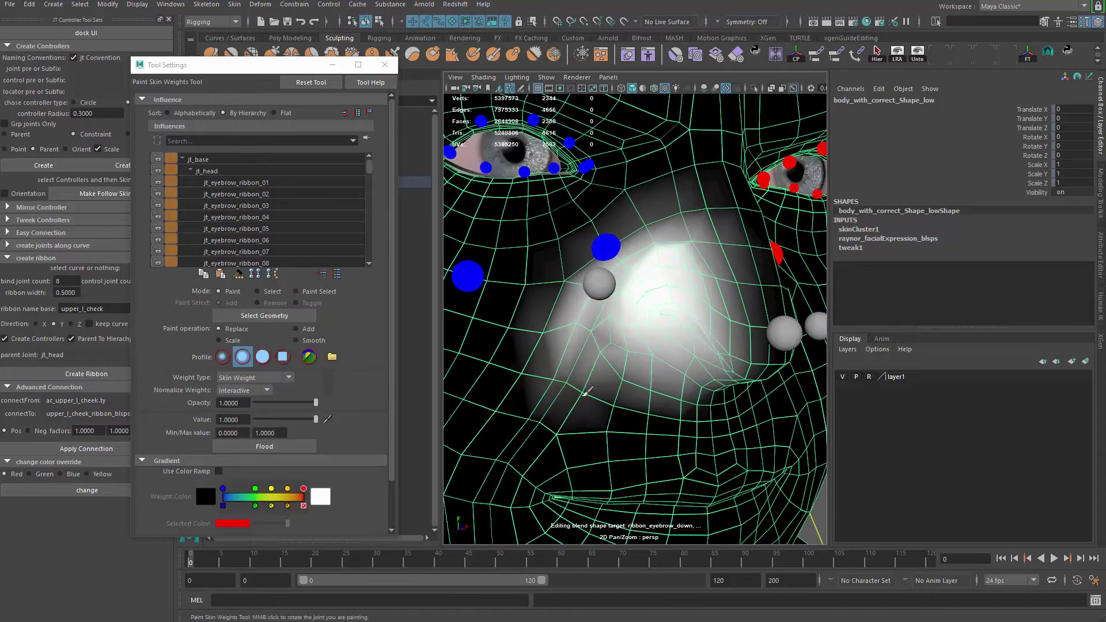
scroll(576, 354, "down", 3)
key("q")
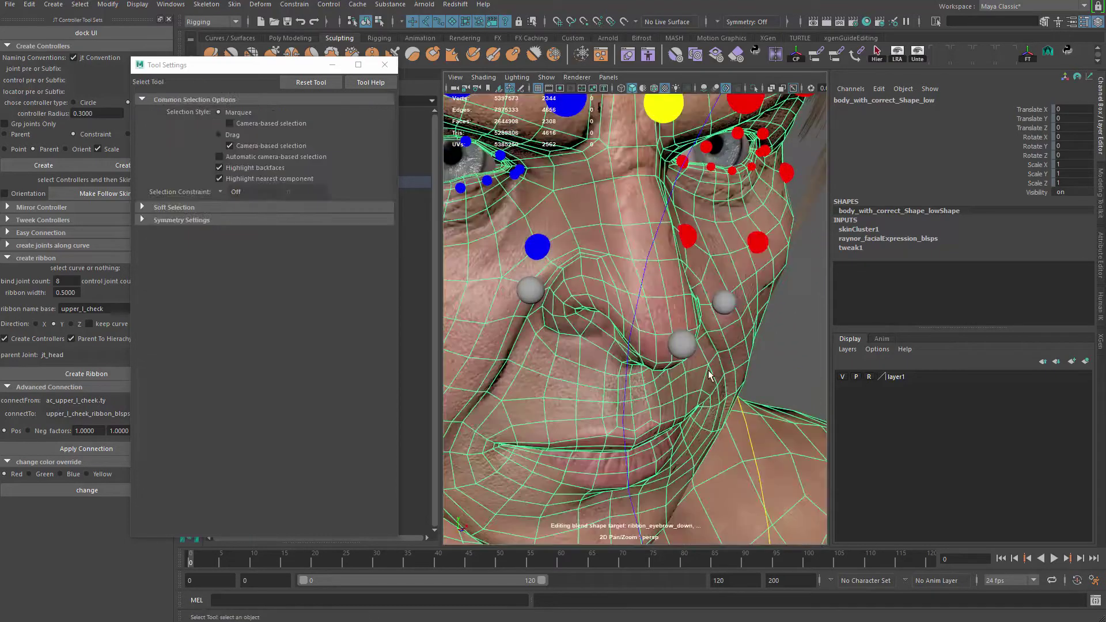
scroll(558, 363, "up", 5)
key("3")
middle_click_drag(558, 363, 591, 371, "alt")
scroll(600, 326, "up", 1)
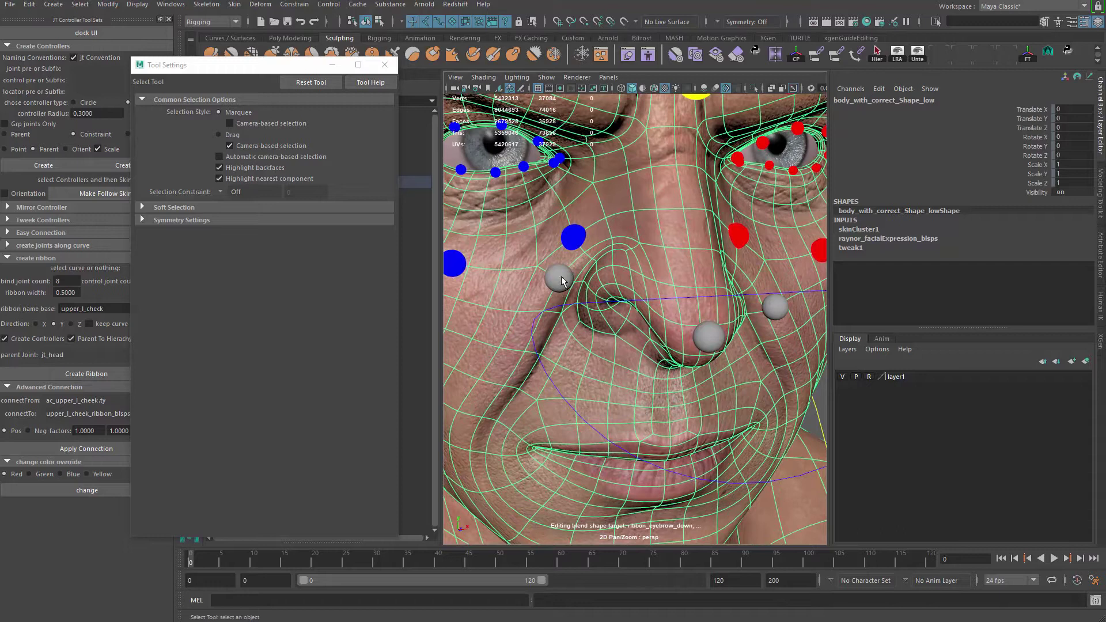
Step: Move the ac_r_nose controller vertically to 0.665 in Translate Y to test the smoothed nostril deformation
left_click(560, 278)
key("w")
left_click_drag(606, 216, 640, 259)
right_click_drag(640, 260, 679, 288, "alt")
left_click_drag(602, 229, 605, 242)
key("q")
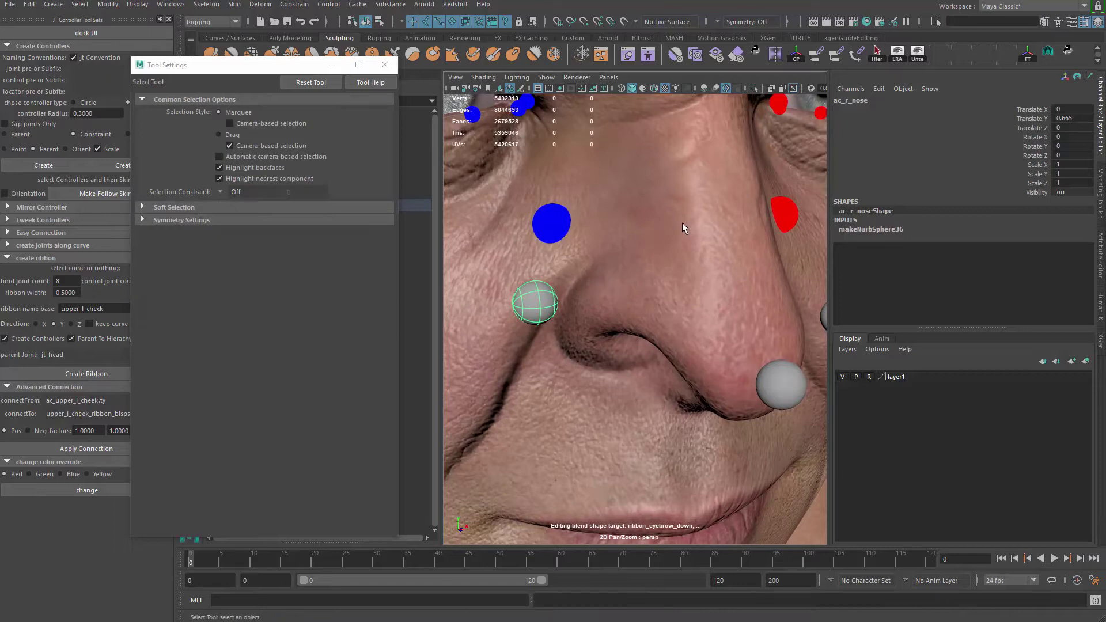
Step: Touch up the jt_r_nose skin weights above the right nostril and leave the painting tool
left_click(684, 227)
right_click_drag(621, 171, 638, 261)
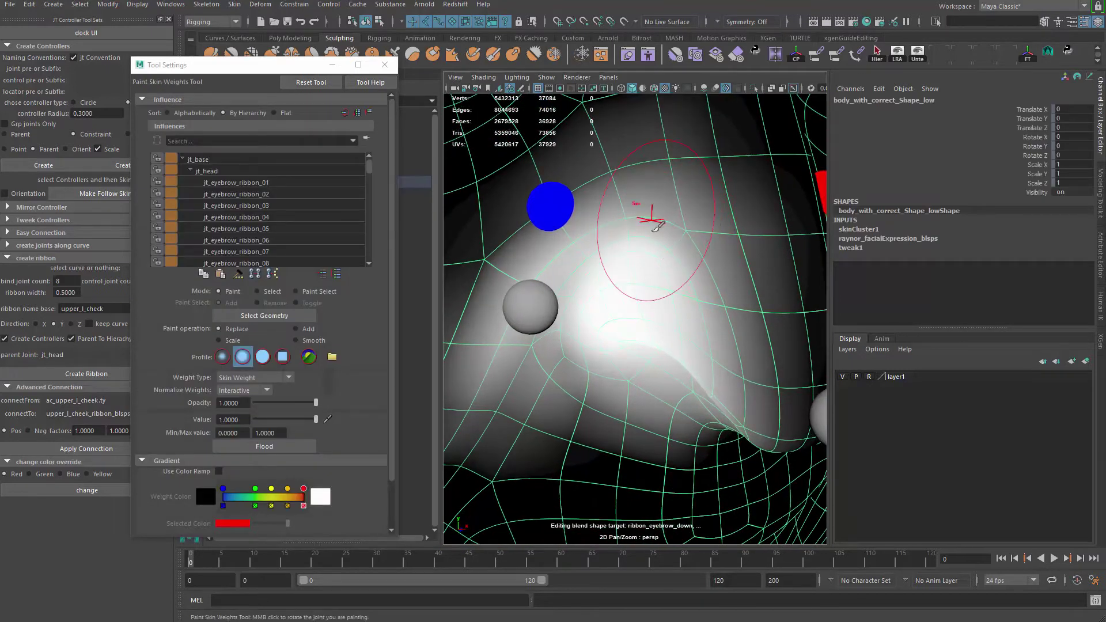
key("q")
scroll(574, 297, "down", 3)
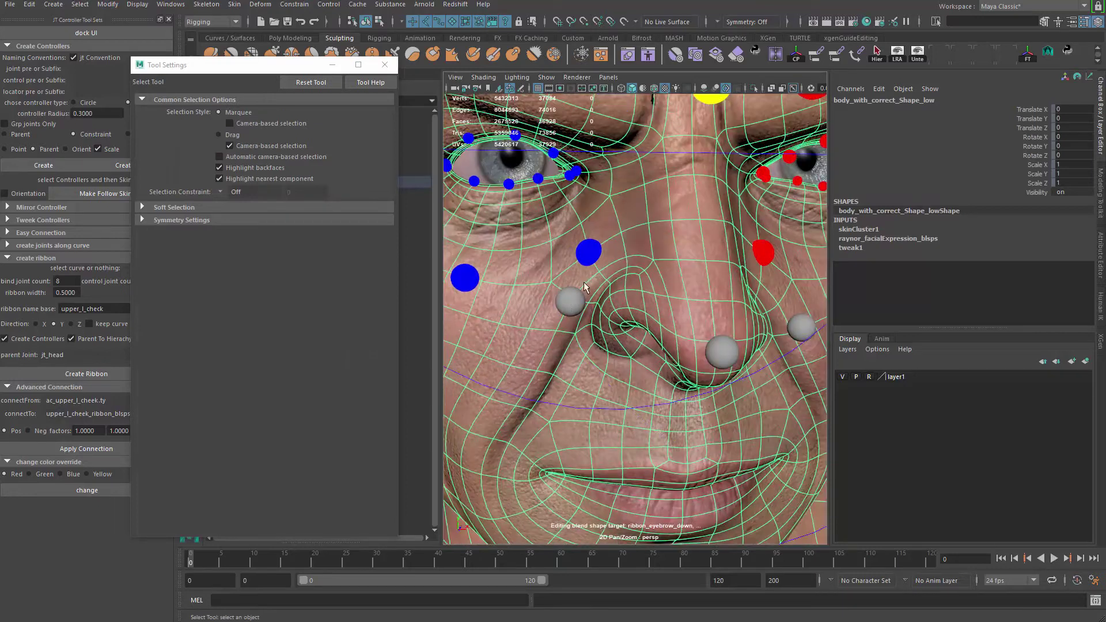
Step: Raise the ac_r_nose controller to about 1.15 in Translate Y to check the deformation on the whole face
left_click(575, 296)
key("w")
left_click_drag(618, 243, 616, 219)
right_click_drag(617, 219, 525, 216, "alt")
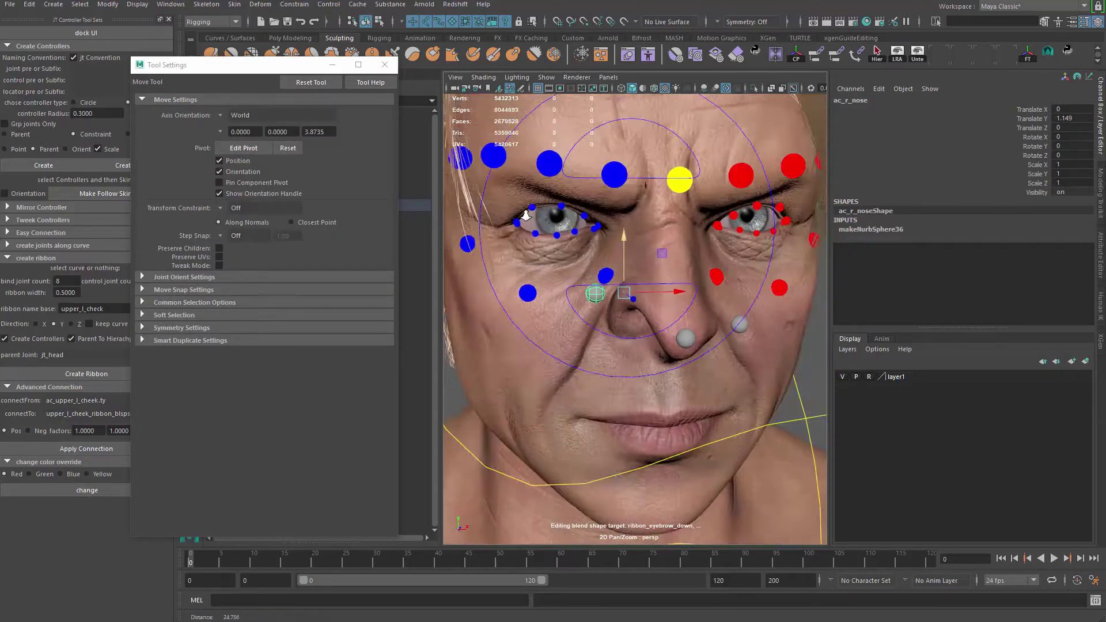
left_click_drag(525, 216, 533, 265, "alt")
right_click_drag(533, 264, 646, 266, "alt")
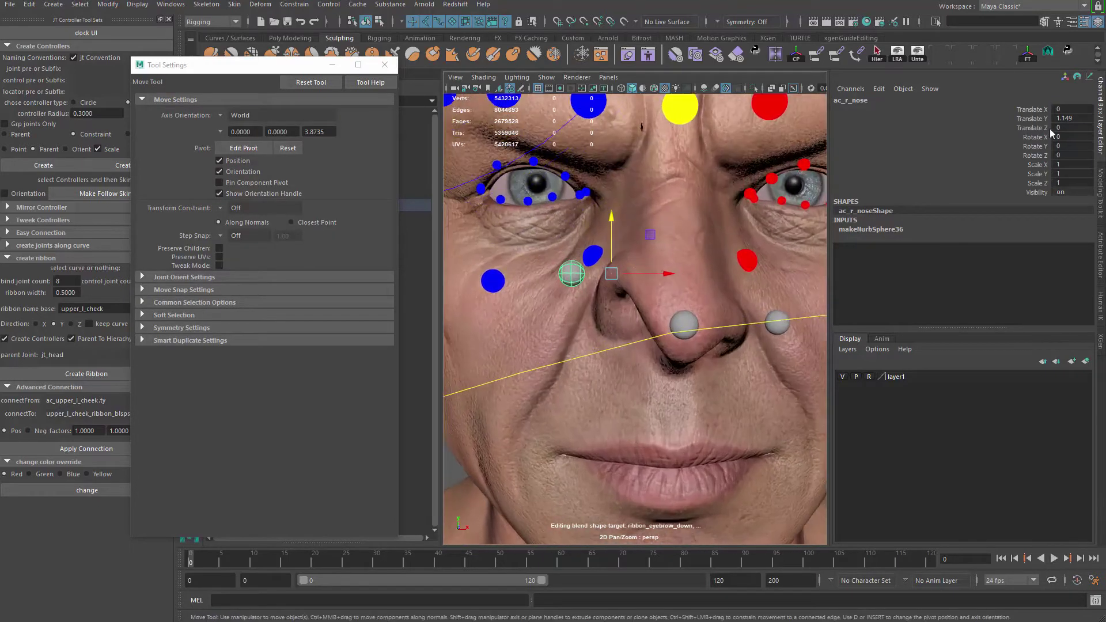
Step: Set the ac_r_nose controller's Translate Y to 0 and select the face mesh
type("0")
key("Return")
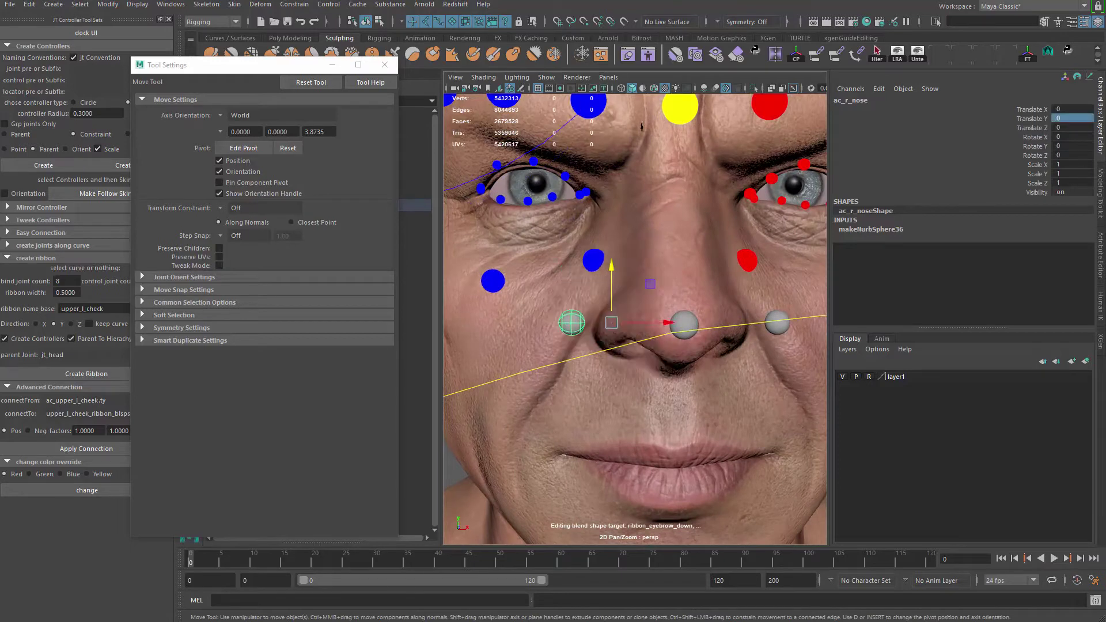
left_click_drag(723, 375, 715, 412, "alt")
left_click(711, 344)
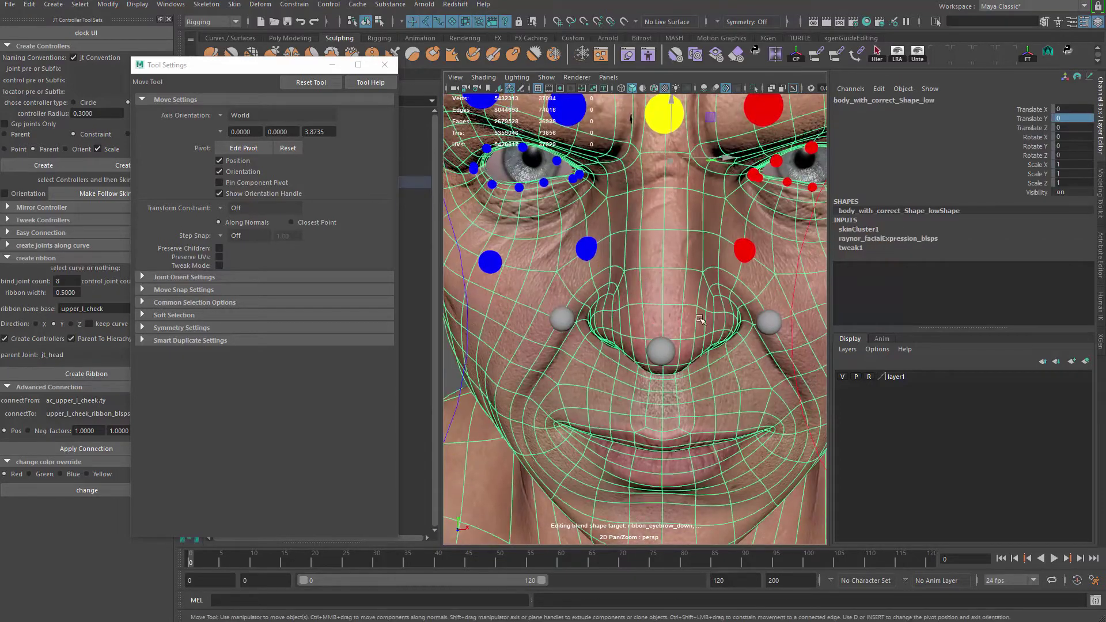
Step: Mirror the face mesh's skin weights to carry the painted nostril influence over to the other side
left_click_drag(677, 369, 654, 335, "alt")
middle_click_drag(655, 336, 634, 326, "alt")
right_click_drag(634, 326, 665, 326, "alt")
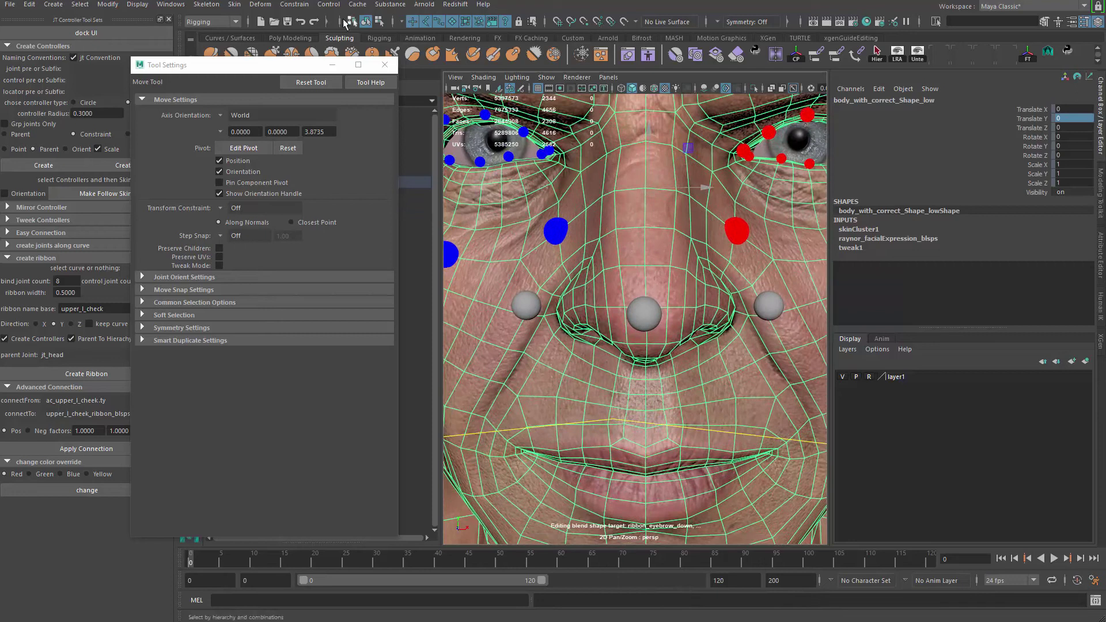
left_click(224, 6)
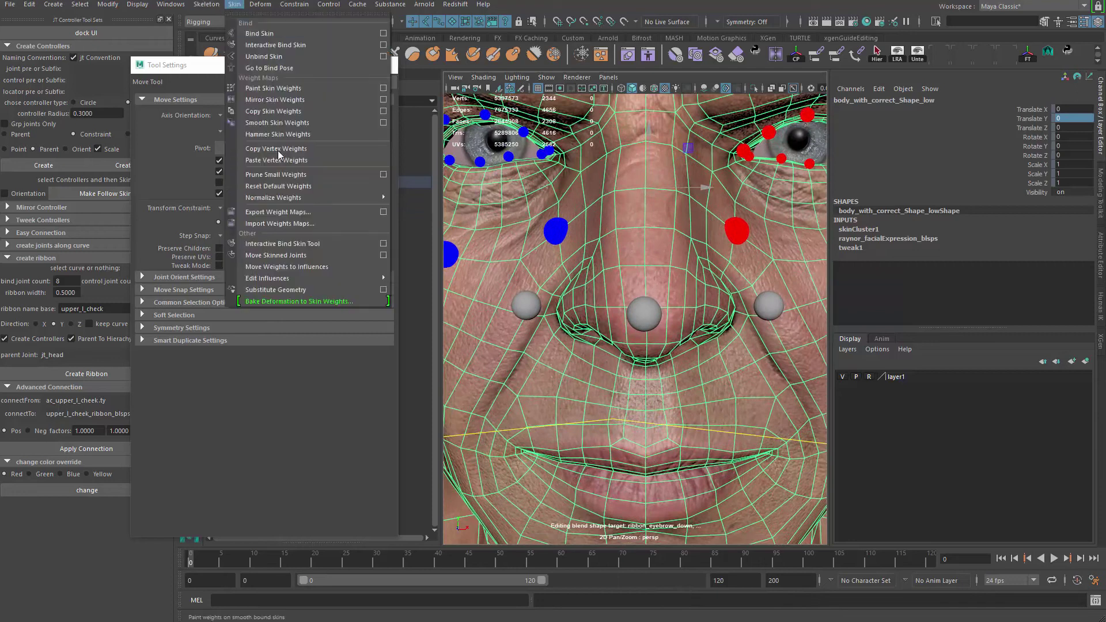
left_click(289, 102)
Step: Raise the ac_l_nose controller about 1.18 in Y to test the mirrored nostril weights, and undo the move
left_click(769, 304)
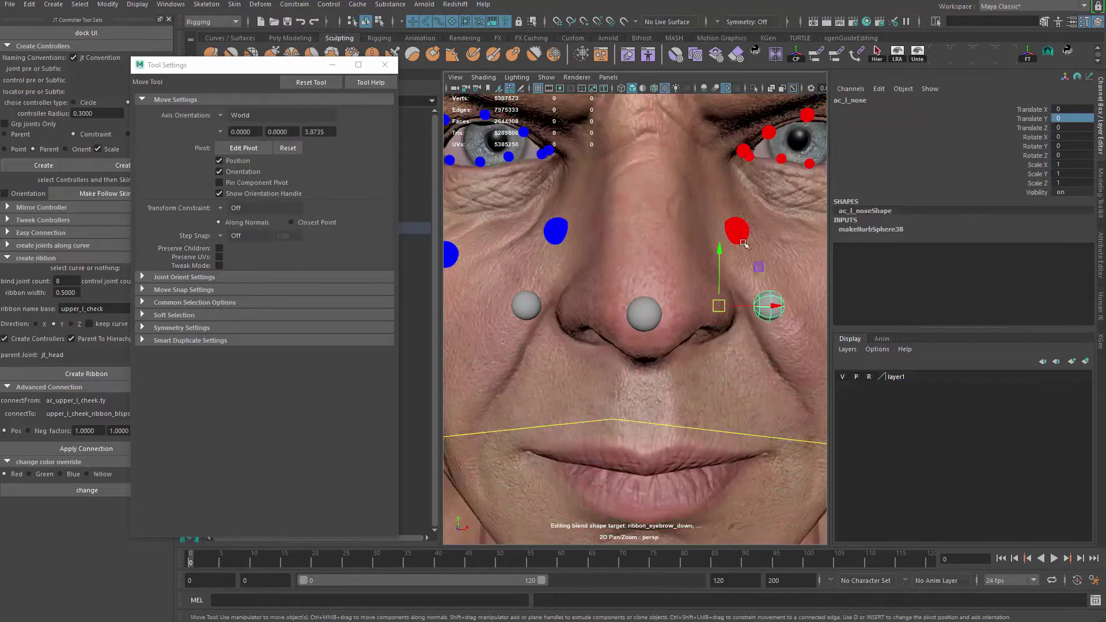
left_click_drag(724, 250, 733, 193)
key("ctrl+z")
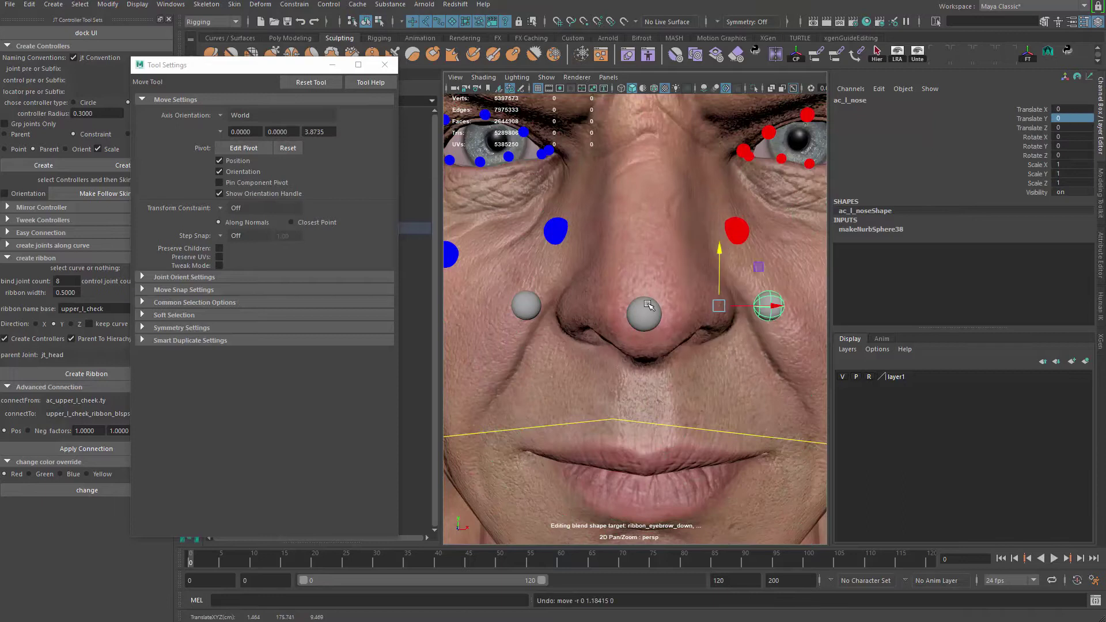
Step: Start painting skin weights on the face mesh and pick jt_middle_nose as the influence, showing the joints only for the selection
left_click(651, 304)
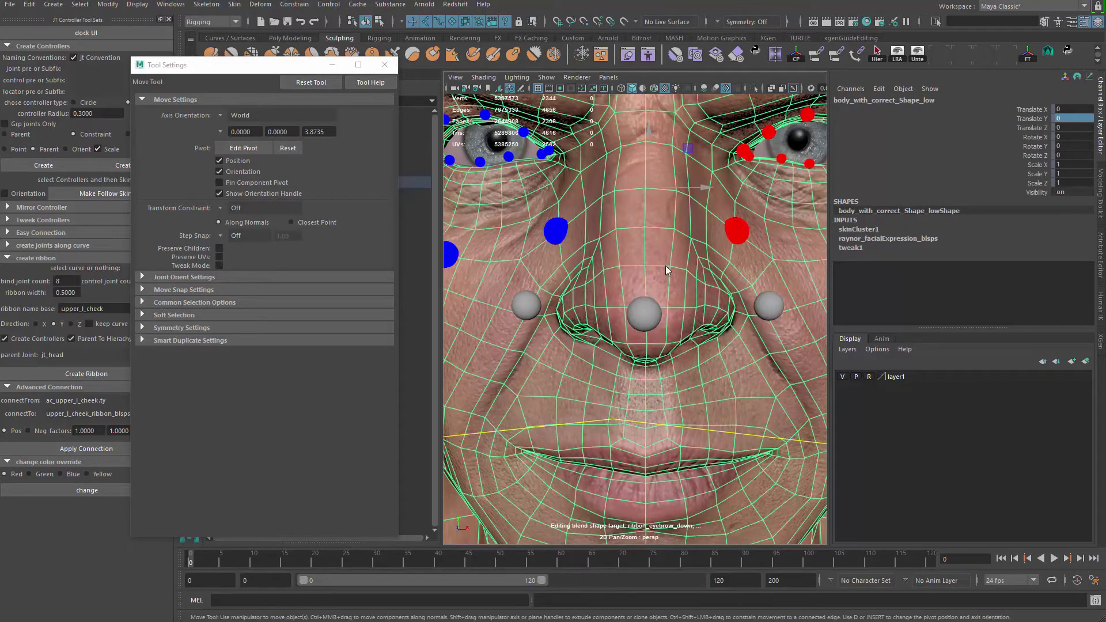
right_click_drag(667, 271, 567, 249)
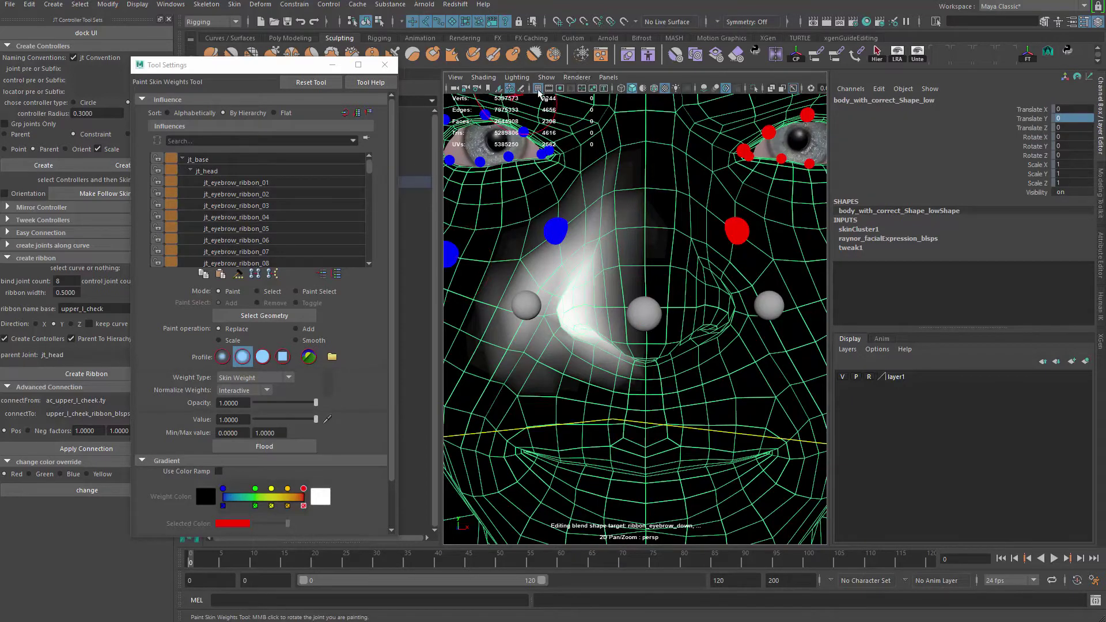
left_click(546, 77)
left_click(576, 265)
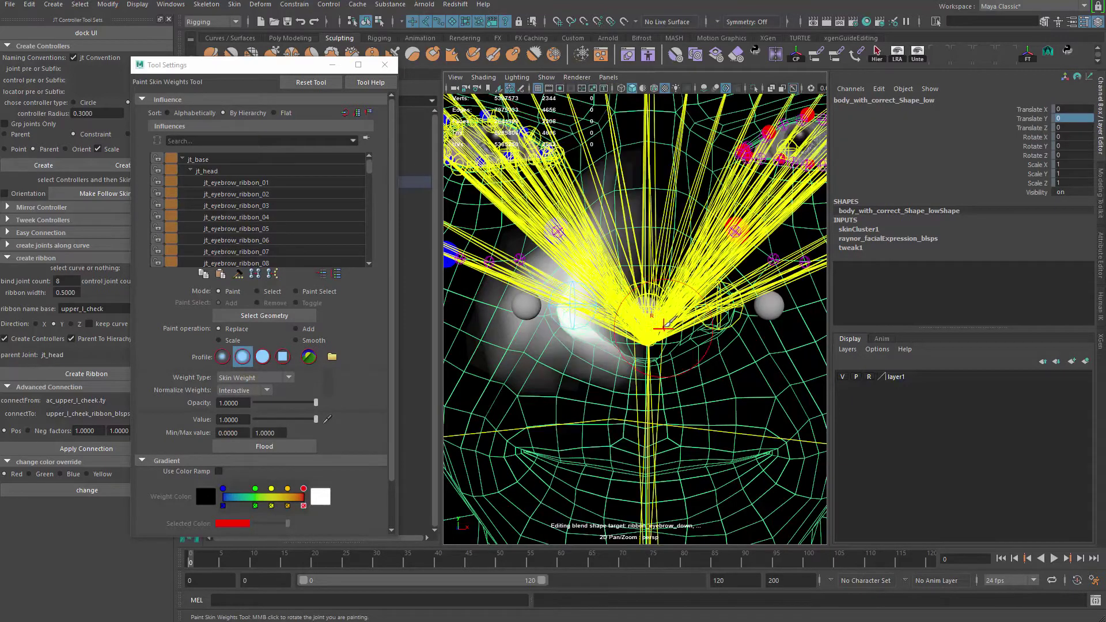
left_click_drag(662, 327, 600, 342, "alt")
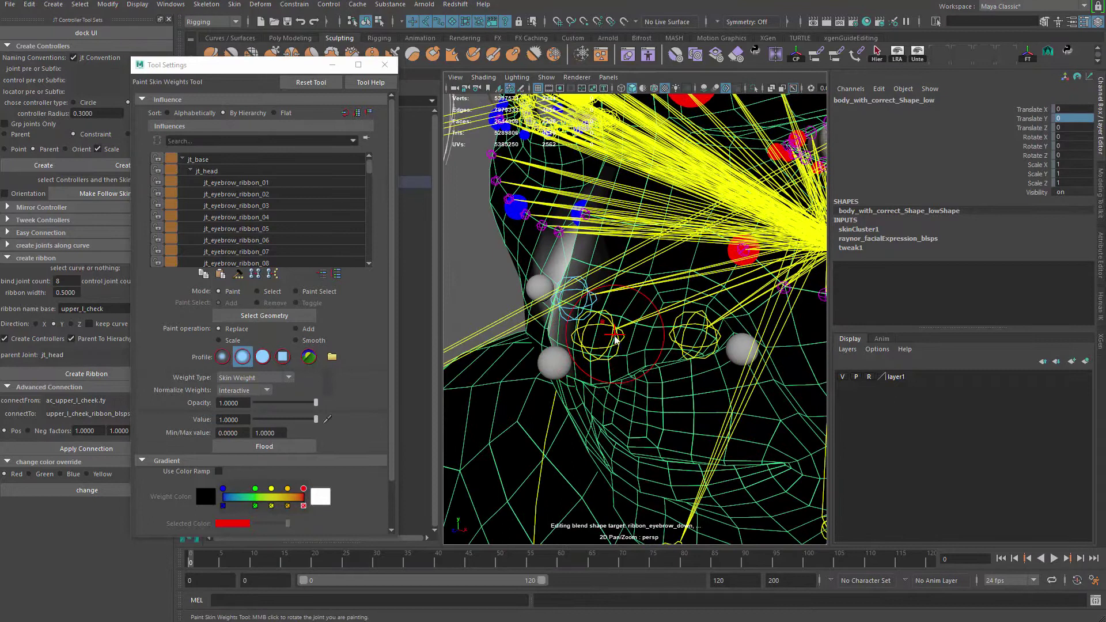
right_click_drag(615, 336, 614, 255)
left_click_drag(613, 265, 674, 265, "alt")
left_click(546, 77)
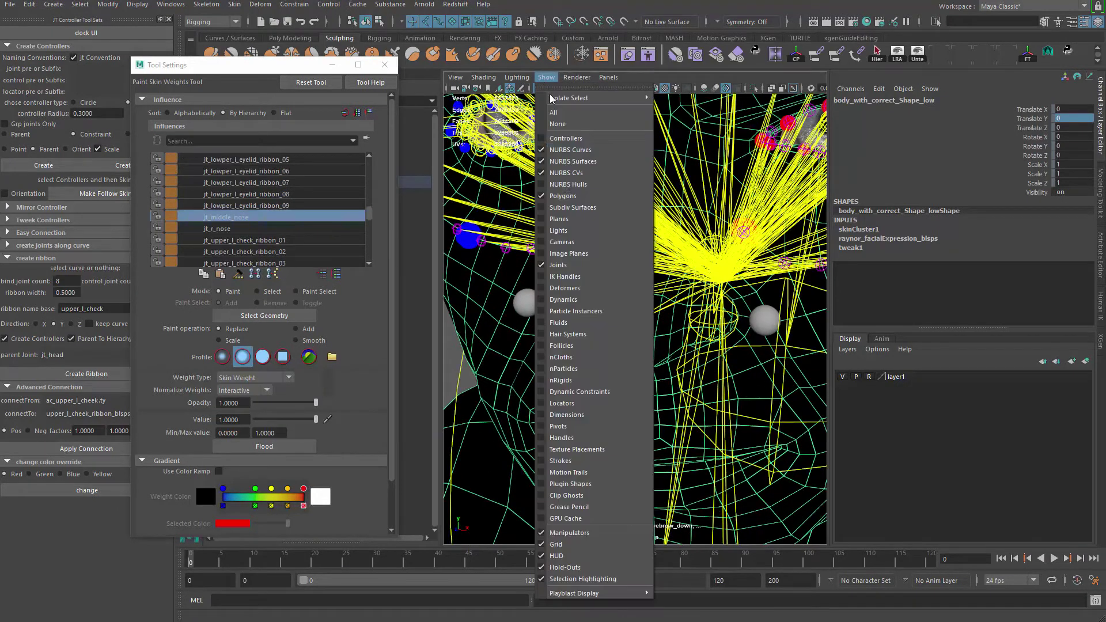
left_click(558, 265)
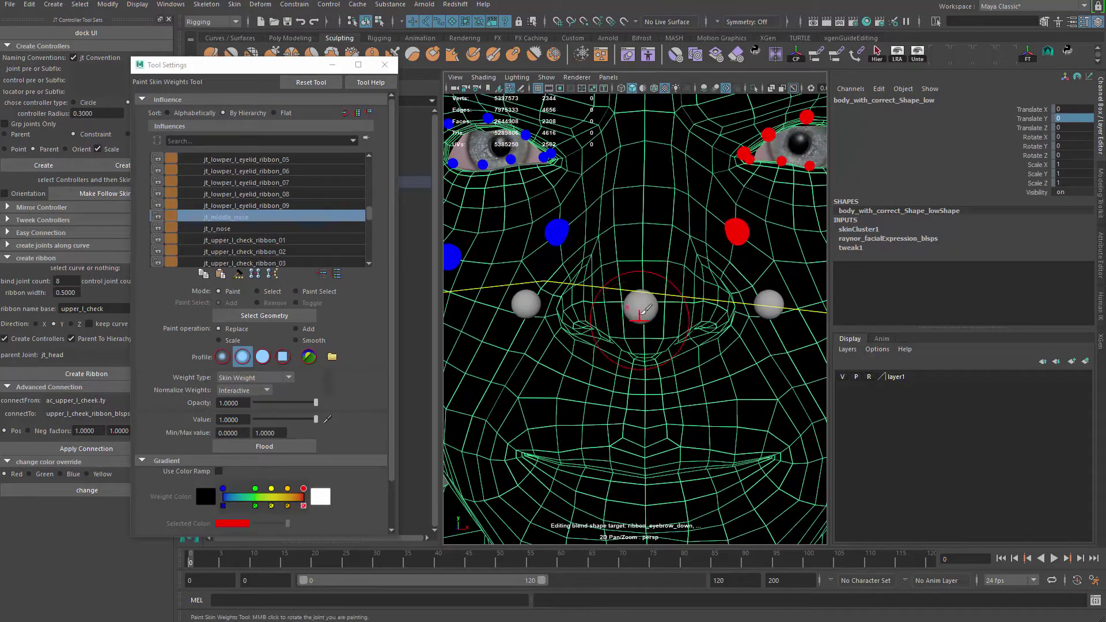
Step: Paint jt_middle_nose skin weights over the nose tip with Replace at value 1, smooth them with a flood and exit isolation
left_click_drag(645, 309, 652, 284)
mouse_move(645, 296)
left_mouse_down()
mouse_move(660, 297)
mouse_move(649, 329)
mouse_move(632, 267)
left_mouse_up()
mouse_move(626, 321)
left_mouse_down("alt")
mouse_move(646, 239)
mouse_move(662, 259)
left_mouse_up("alt")
left_click(296, 341)
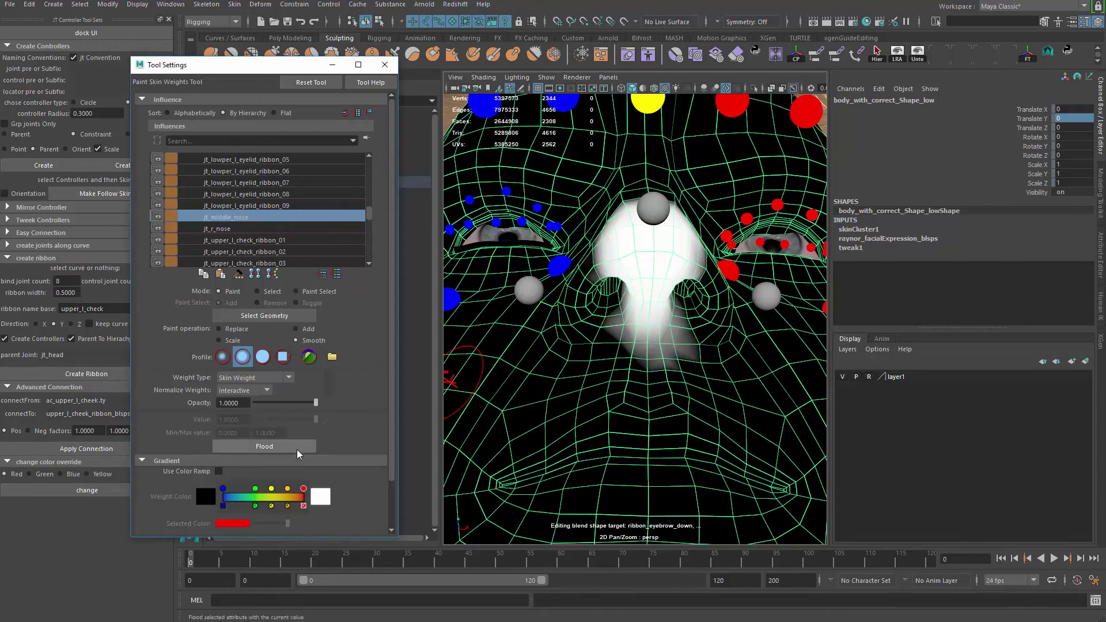
left_click(264, 447)
mouse_move(687, 334)
left_mouse_down("alt")
mouse_move(673, 363)
mouse_move(773, 353)
mouse_move(749, 369)
left_mouse_up("alt")
key("q")
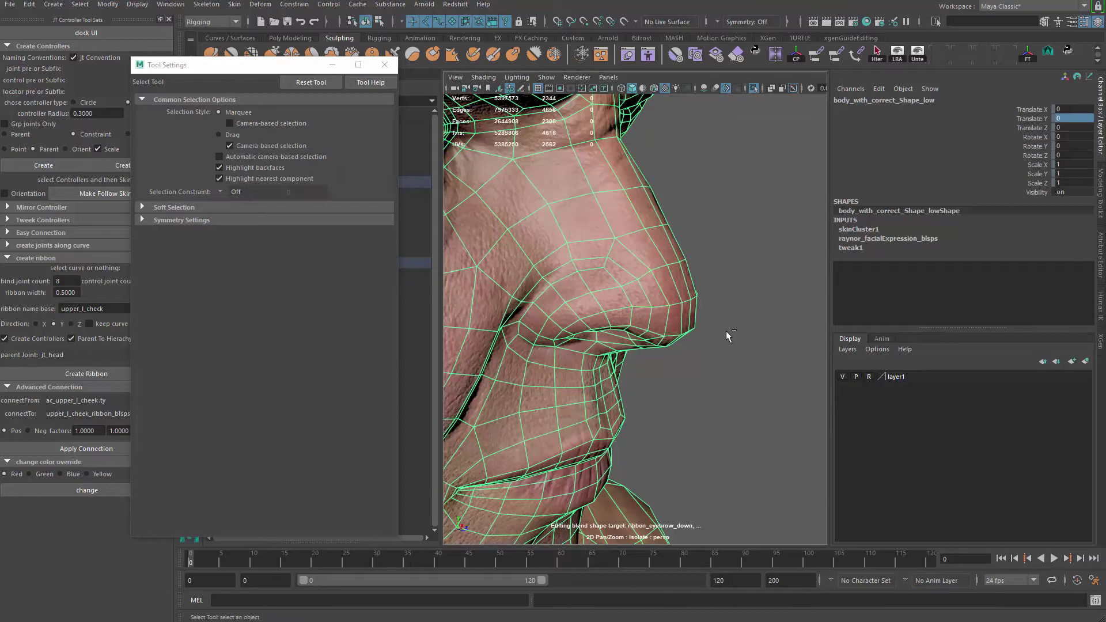
key("ctrl+1")
Step: Move the ac_middle_nose controller, including about 1.19 in Y, to test the nose tip deformation, and undo each move
left_click(743, 252)
left_click(714, 304)
key("w")
left_click_drag(714, 304, 646, 215, "alt")
key("ctrl+z")
left_click_drag(672, 254, 627, 262, "alt")
key("ctrl+z")
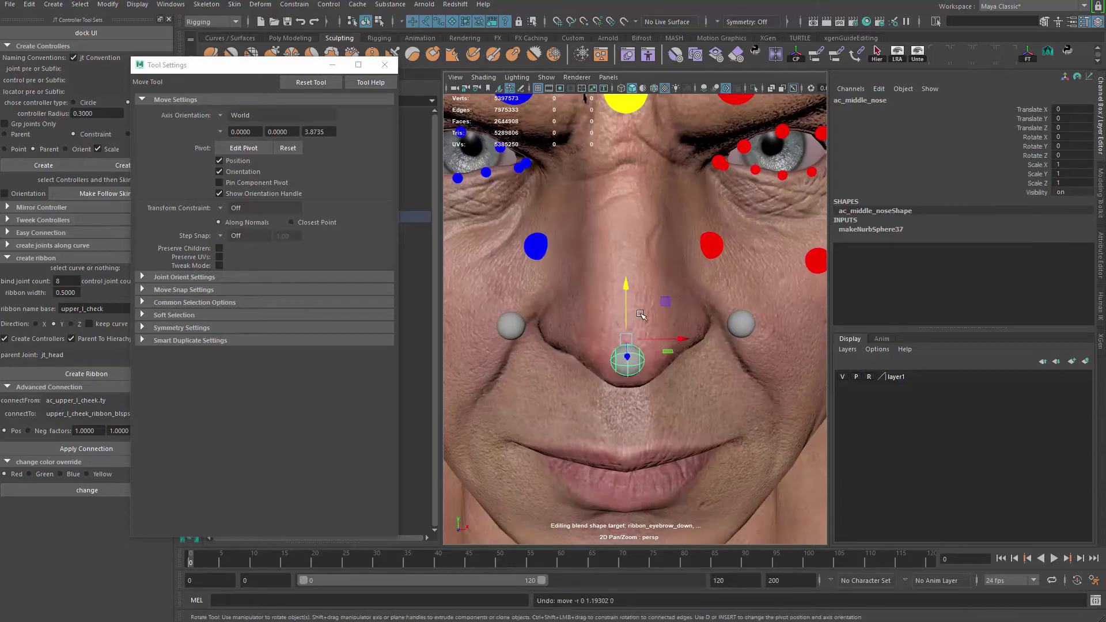
Step: Rotate the ac_middle_nose controller and scale it uniformly by about 2.34 to test the deformation, undoing both changes
key("e")
left_click_drag(627, 316, 775, 342)
key("ctrl+z")
key("r")
left_click_drag(669, 315, 602, 311, "alt")
key("ctrl+z")
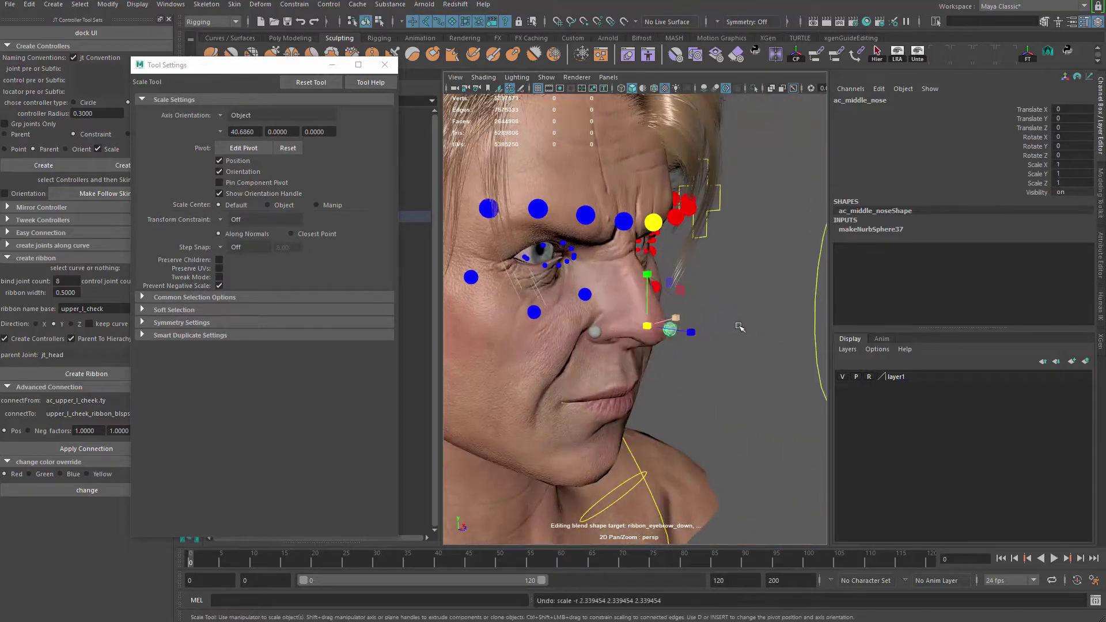
Step: Pull the ac_middle_nose controller forward, raise it to about 1.147 in Translate Y to check the nose, and undo both moves
key("w")
left_click_drag(703, 334, 800, 362)
key("ctrl+z")
left_click_drag(741, 423, 594, 352, "alt")
left_click_drag(617, 274, 618, 296)
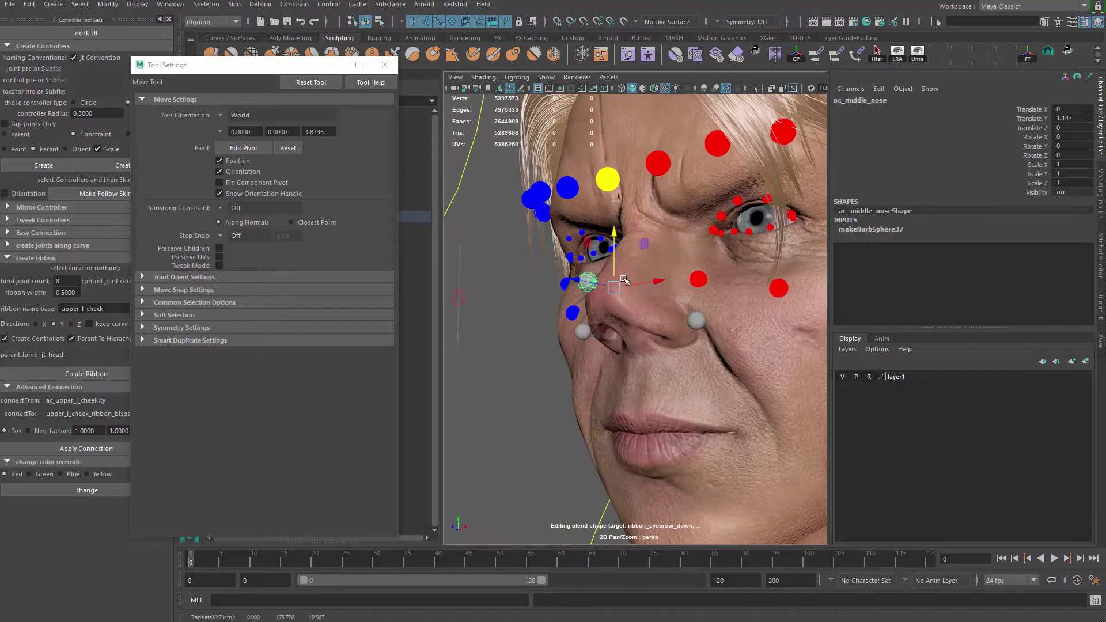
middle_click_drag(688, 393, 719, 378, "alt")
scroll(718, 378, "up", 5)
key("ctrl+z")
left_click_drag(699, 320, 718, 324, "alt")
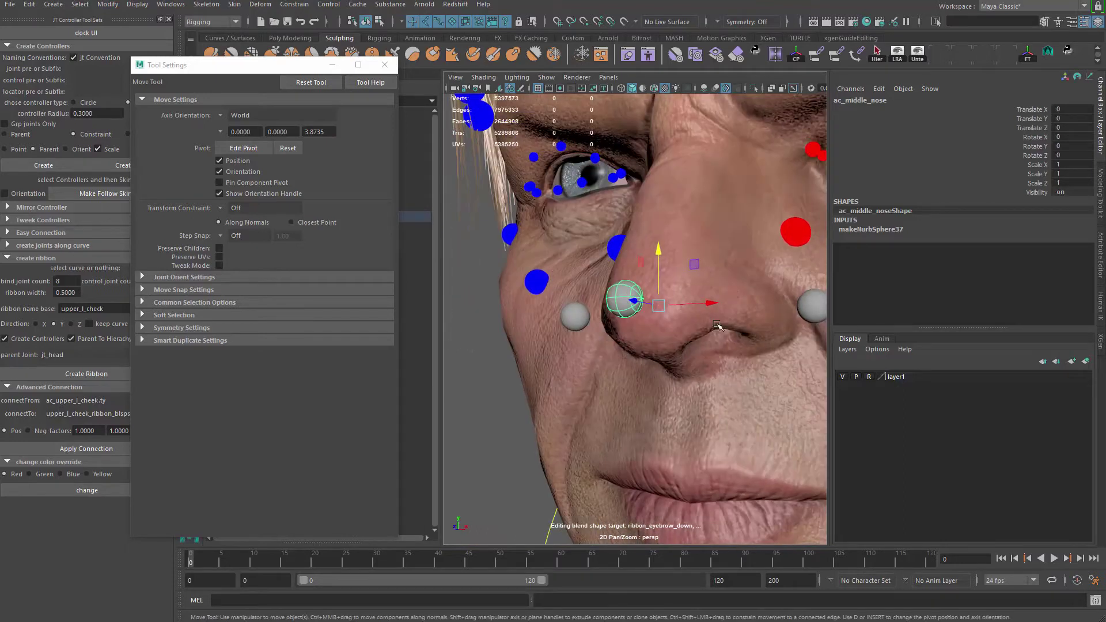
Step: Paint jt_head skin weights on the face mesh just below the nose with the Replace operation at value 1
key("q")
left_click(725, 282)
right_click_drag(638, 210, 637, 211)
left_click_drag(672, 287, 637, 275, "alt")
scroll(632, 282, "down", 5)
middle_click_drag(630, 289, 561, 285, "alt")
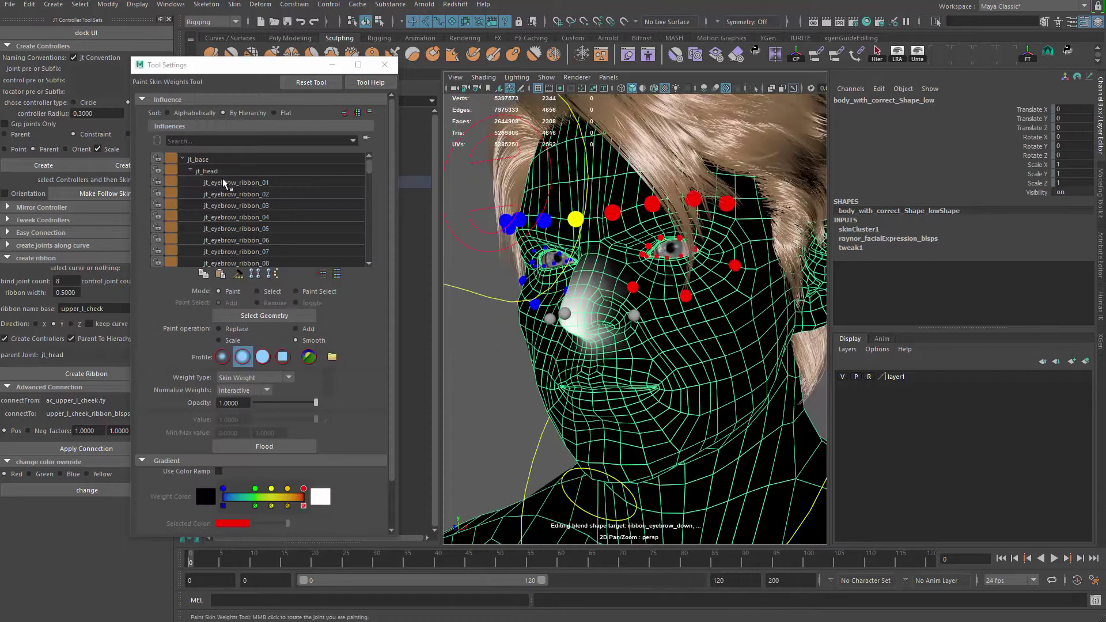
left_click(230, 173)
scroll(593, 372, "up", 5)
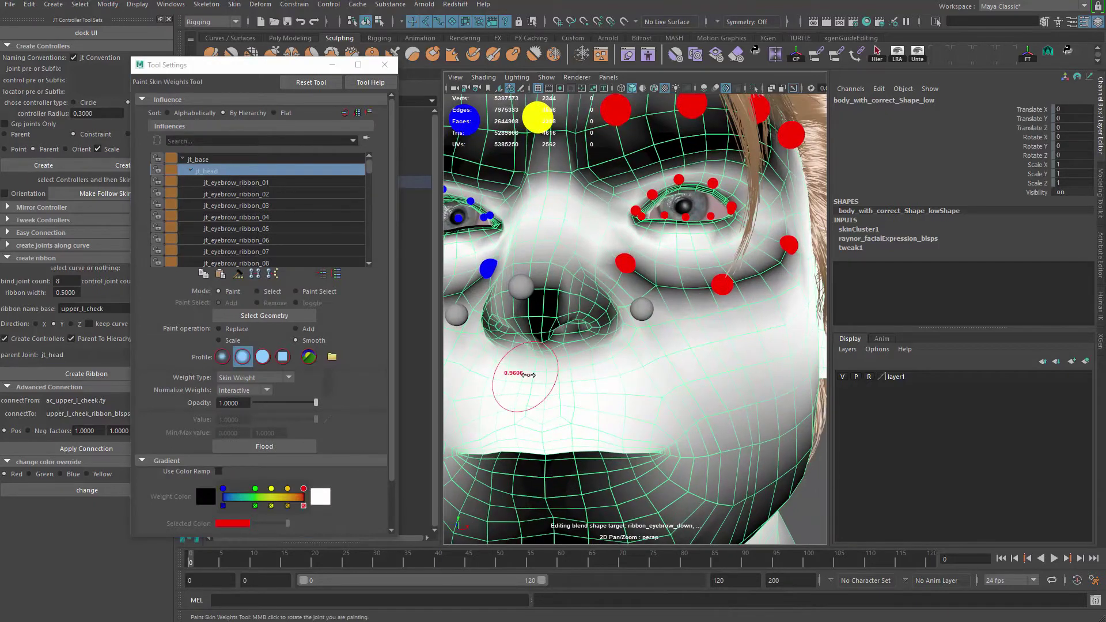
left_click(237, 329)
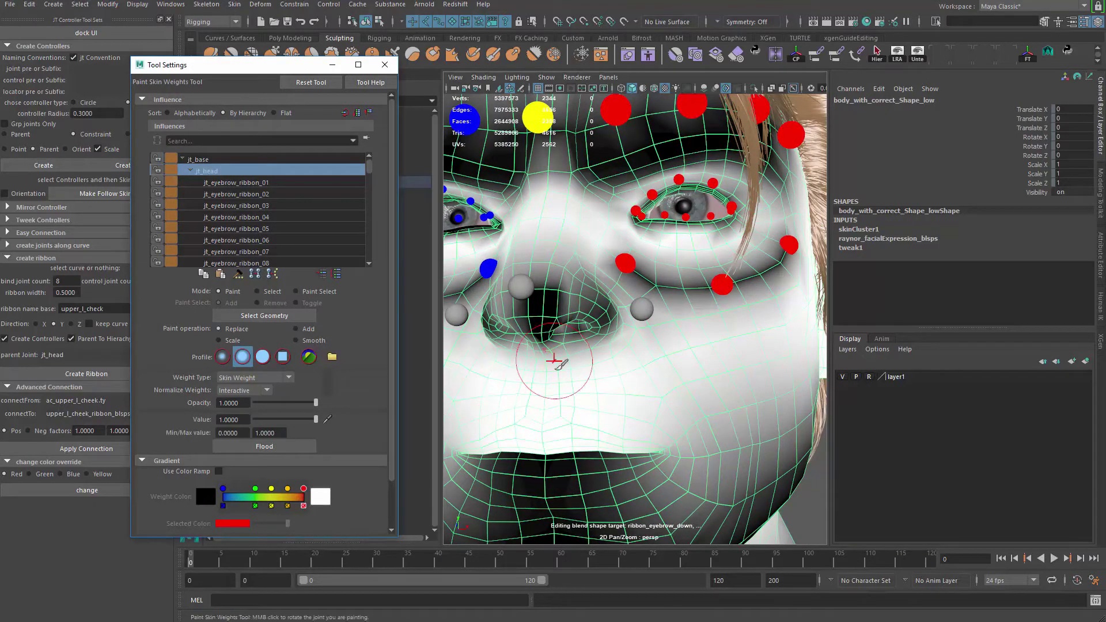
mouse_move(561, 376)
left_mouse_down("alt")
mouse_move(551, 336)
mouse_move(565, 306)
mouse_move(579, 340)
left_mouse_up("alt")
scroll(542, 305, "down", 3)
key("q")
Step: Reselect the face mesh and mirror its skin weights again
left_click(815, 343)
left_click(624, 286)
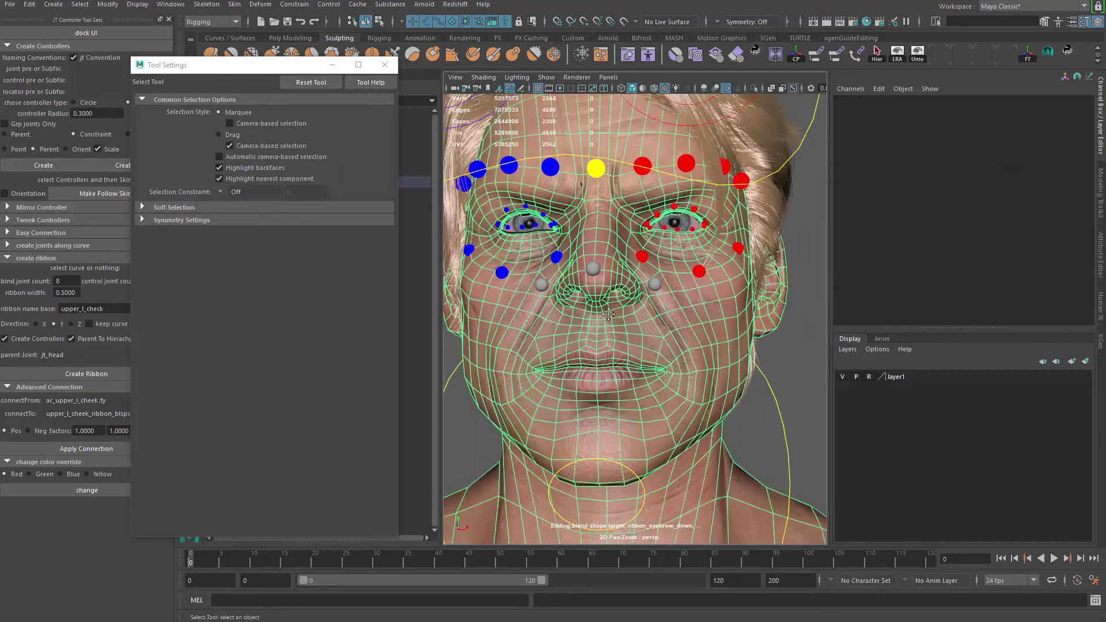
scroll(610, 291, "up", 3)
left_click(235, 4)
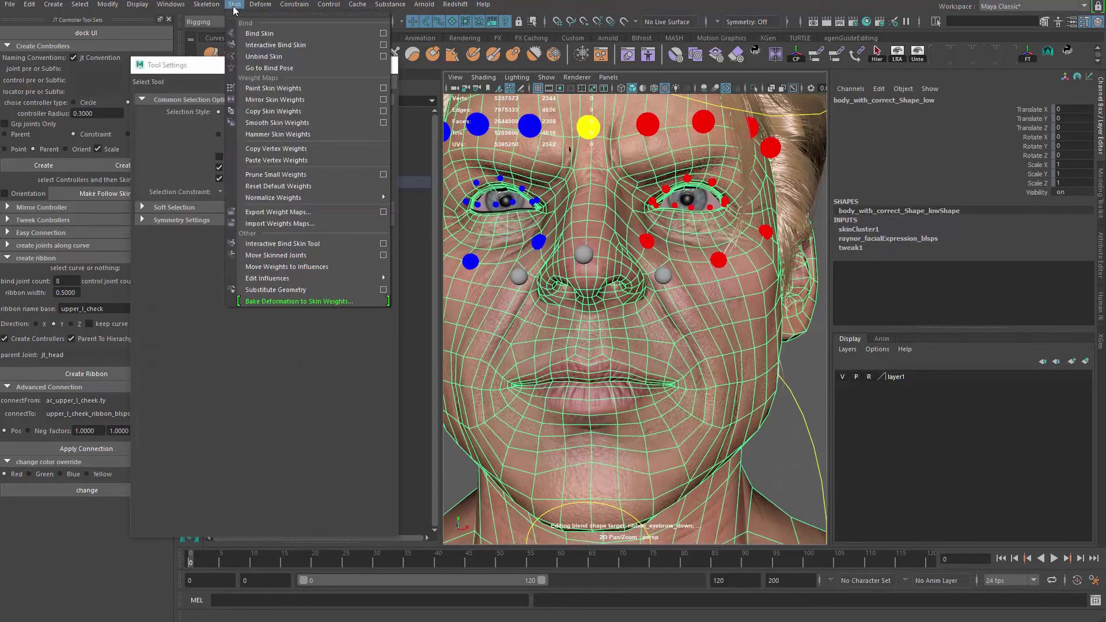
left_click(288, 99)
Step: Move the ac_middle_nose controller to test the mirrored nose weights from several angles, and undo the moves
left_click_drag(607, 286, 566, 281, "alt")
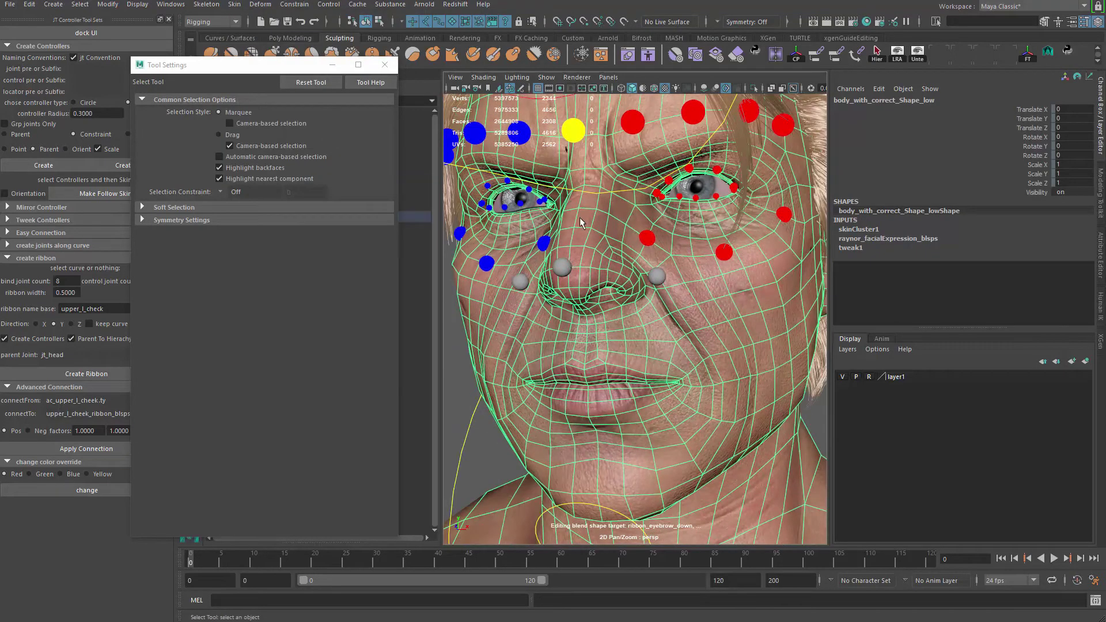
left_click(563, 267)
key("w")
mouse_move(580, 219)
left_mouse_down()
mouse_move(581, 186)
mouse_move(581, 242)
mouse_move(586, 217)
left_mouse_up()
key("ctrl+z")
left_click_drag(610, 264, 613, 398, "alt")
mouse_move(613, 397)
right_mouse_down("alt")
mouse_move(728, 415)
mouse_move(628, 392)
right_mouse_up("alt")
key("ctrl+z")
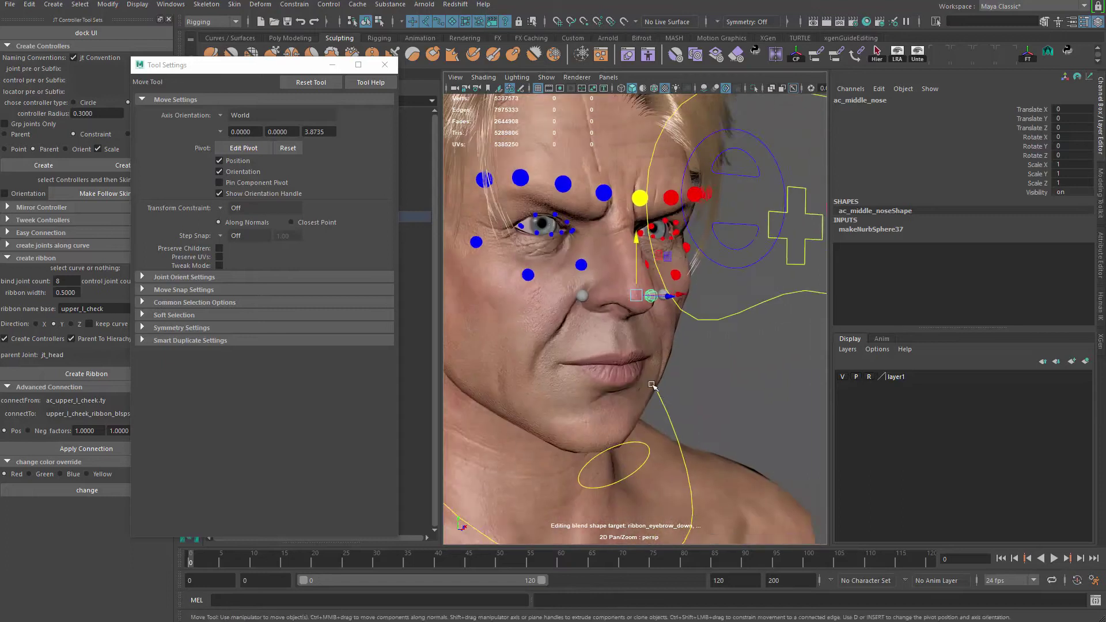
mouse_move(628, 391)
left_mouse_down("alt")
mouse_move(565, 363)
mouse_move(617, 373)
left_mouse_up("alt")
right_click_drag(617, 373, 712, 381, "alt")
mouse_move(712, 380)
left_mouse_down("alt")
mouse_move(738, 389)
mouse_move(691, 386)
left_mouse_up("alt")
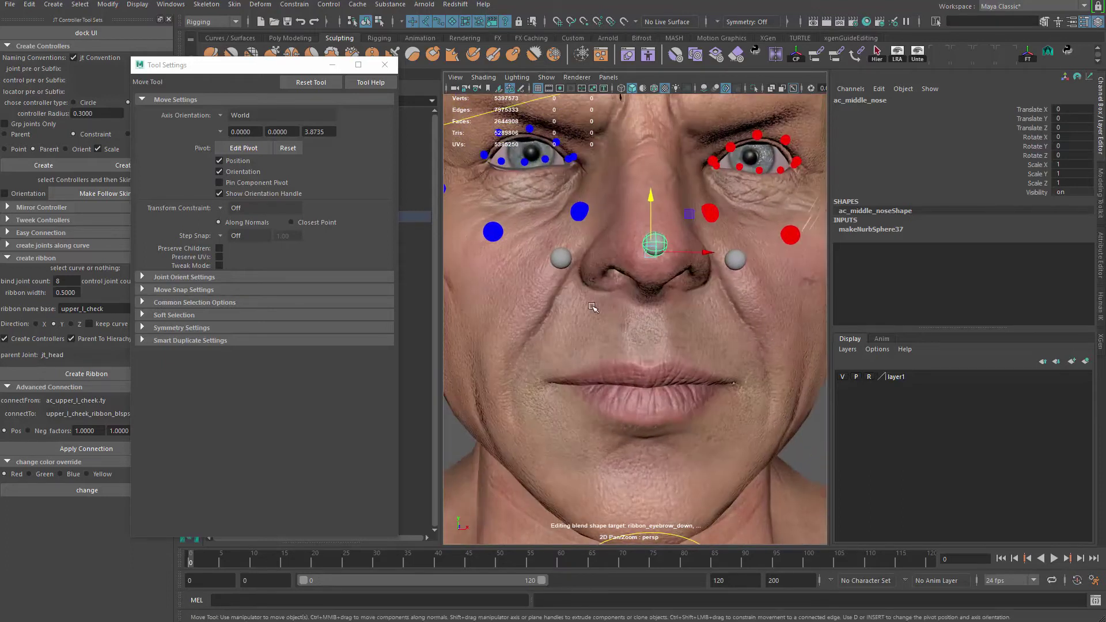
Step: Assign the existing blue controller material to the ac_r_nose sphere
key("q")
right_click(565, 264)
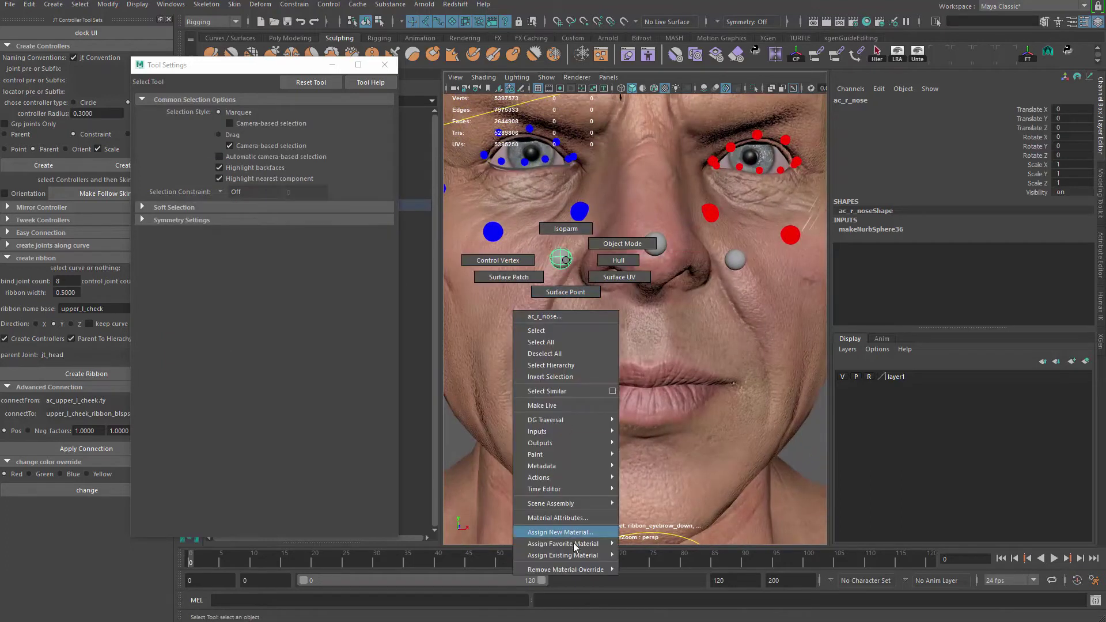
mouse_move(610, 556)
left_click(663, 621)
middle_click_drag(704, 300, 639, 328, "alt")
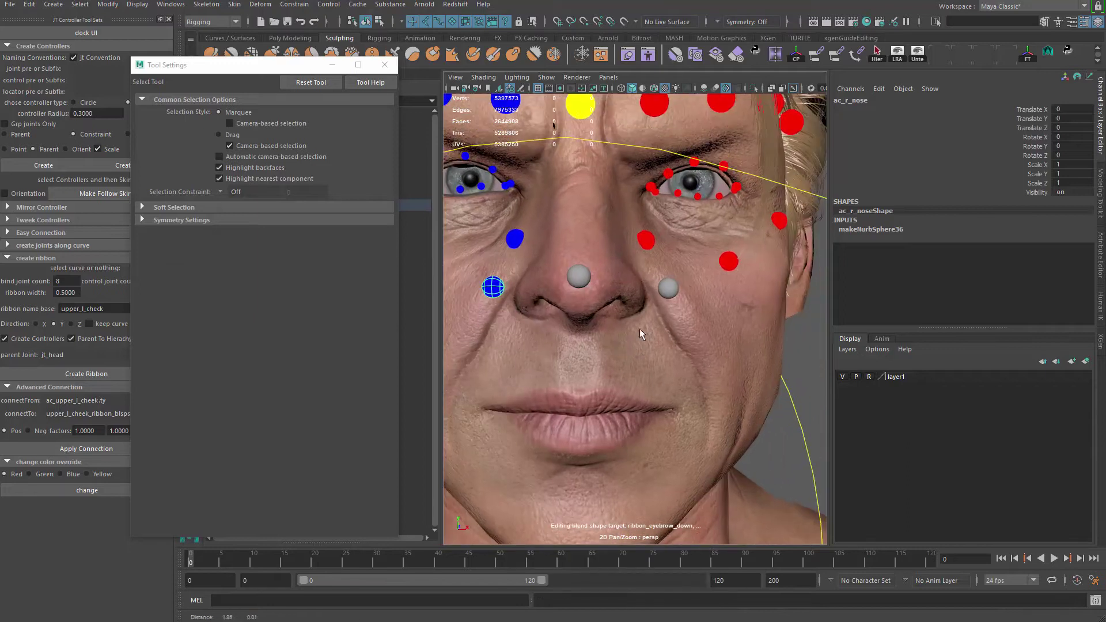
Step: Assign the existing red controller material to the ac_l_nose sphere
left_click(669, 289)
right_click_drag(668, 289, 761, 601)
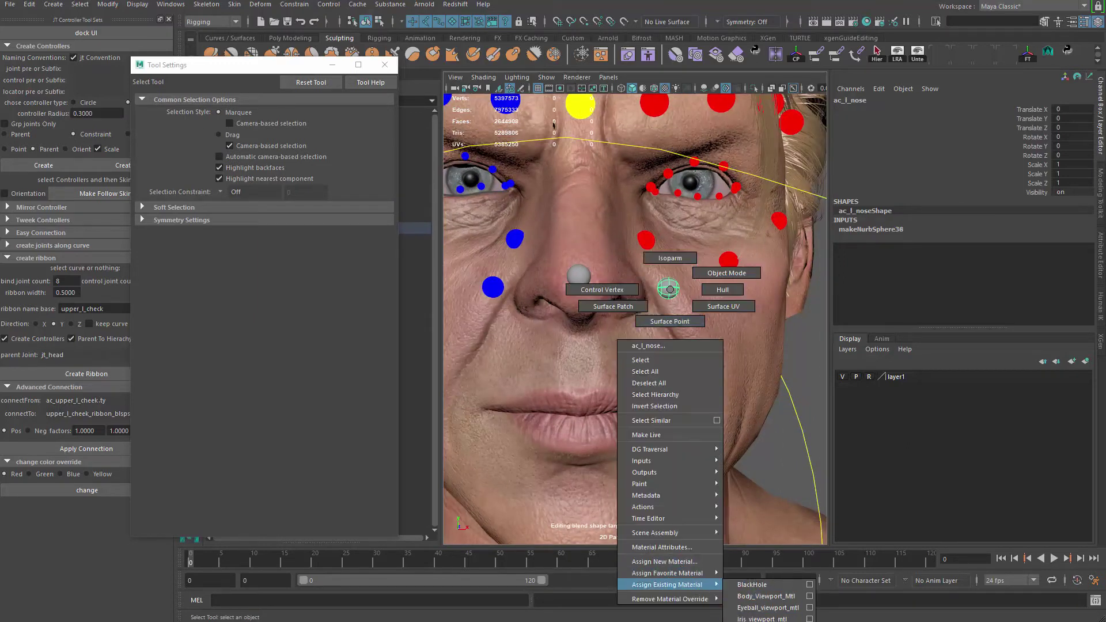
right_click_drag(762, 620, 762, 621)
middle_click_drag(597, 316, 622, 364, "alt")
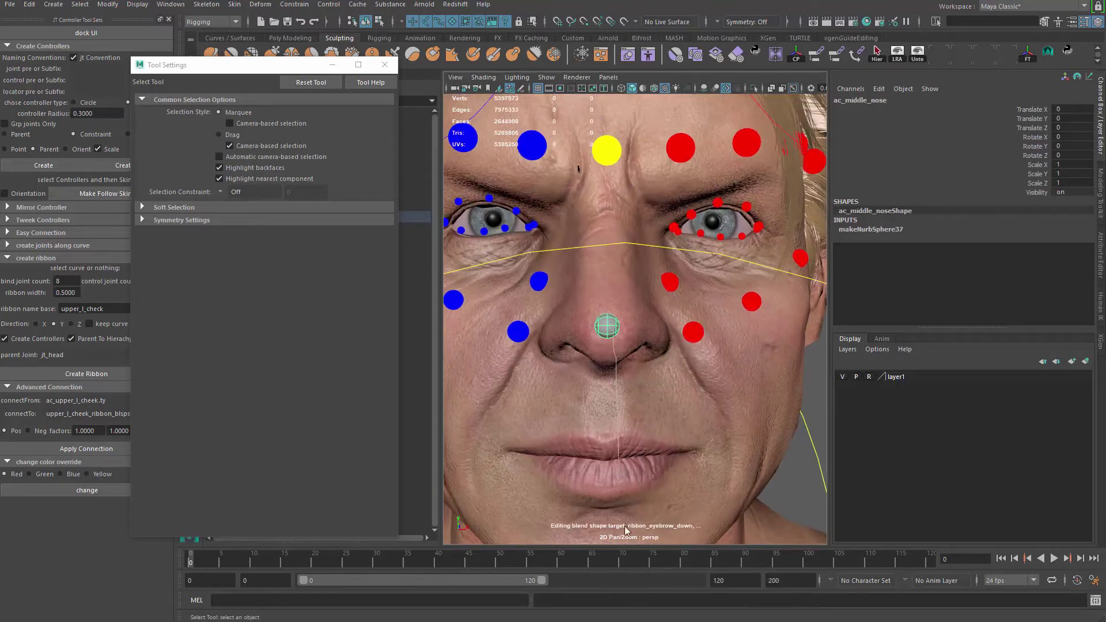
Step: Assign the existing yellow controller material to the ac_middle_nose sphere and close the tool settings
right_click_drag(609, 326, 698, 621)
right_click_drag(655, 413, 563, 347, "alt")
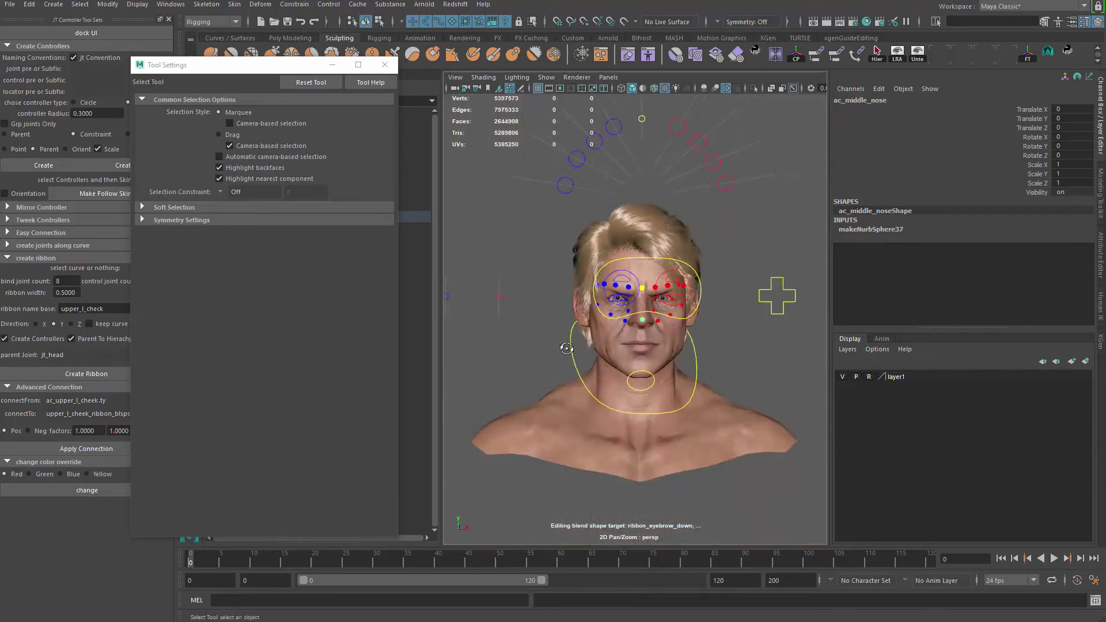
left_click_drag(563, 347, 484, 331, "alt")
right_click_drag(484, 331, 513, 312, "alt")
left_click(385, 65)
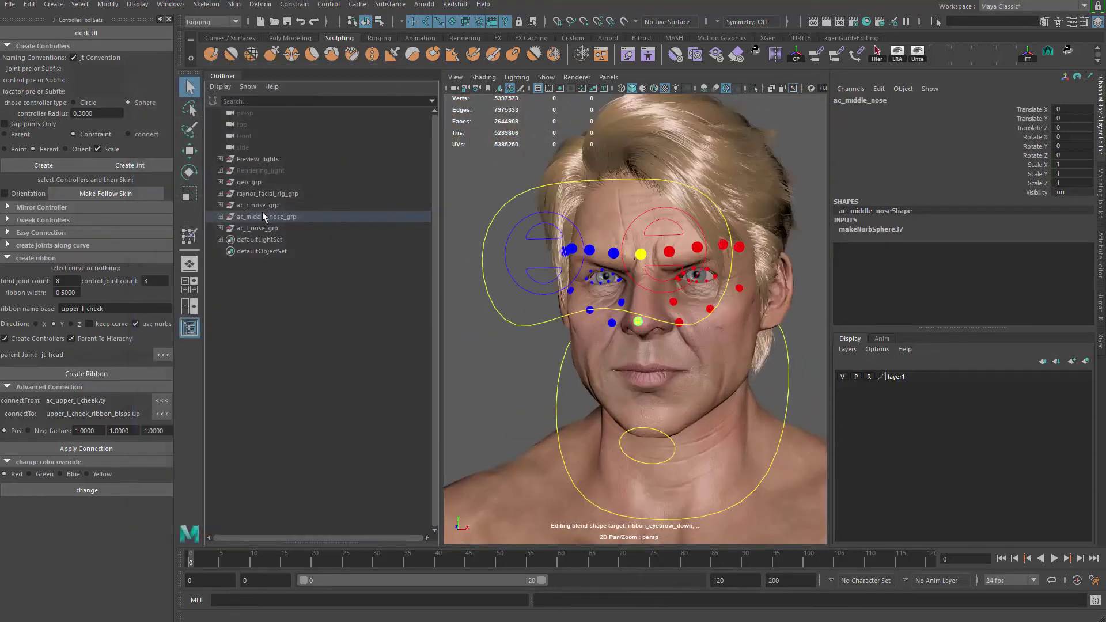
Step: Group ac_r_nose_grp, ac_middle_nose_grp and ac_l_nose_grp together and name the new group ac_nose_grp
left_click_drag(262, 206, 261, 227)
scroll(535, 324, "up", 2)
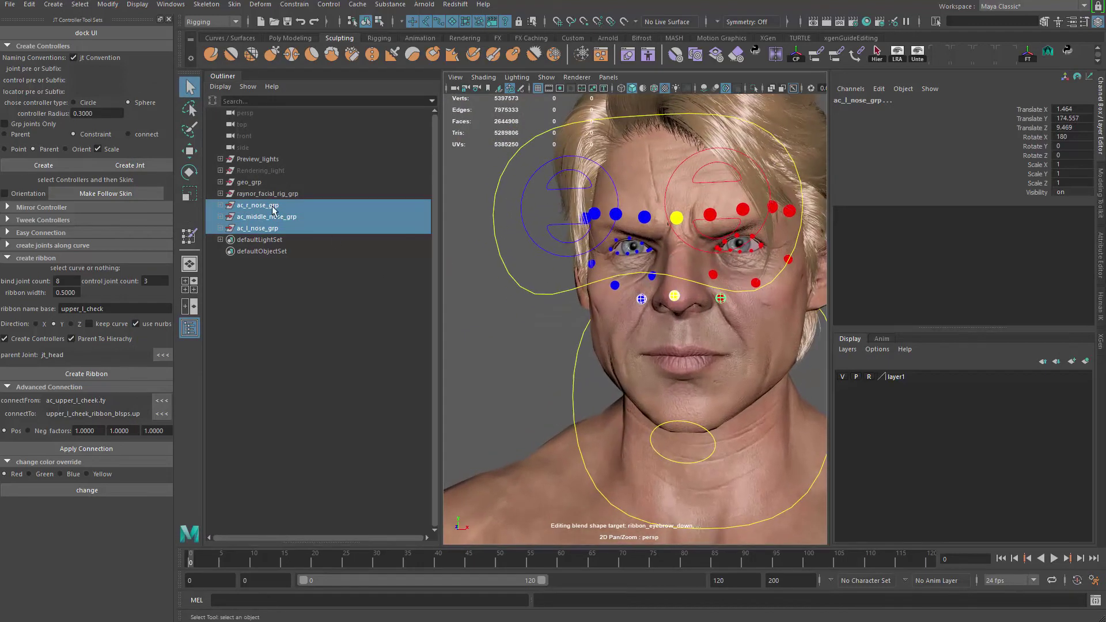
key("ctrl+g")
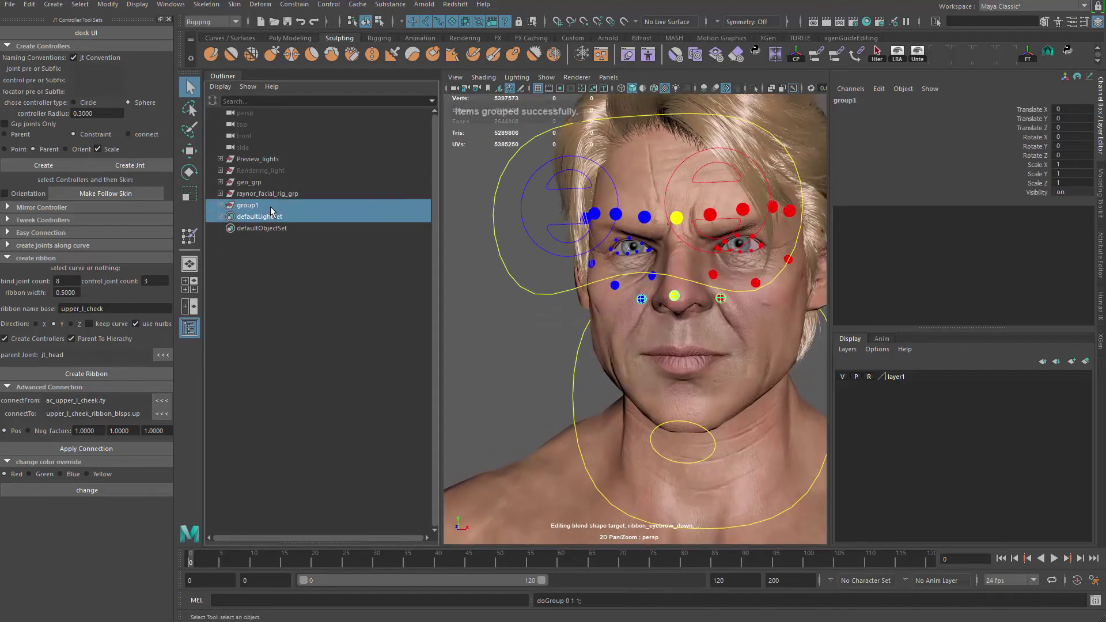
double_click(265, 205)
type("ac")
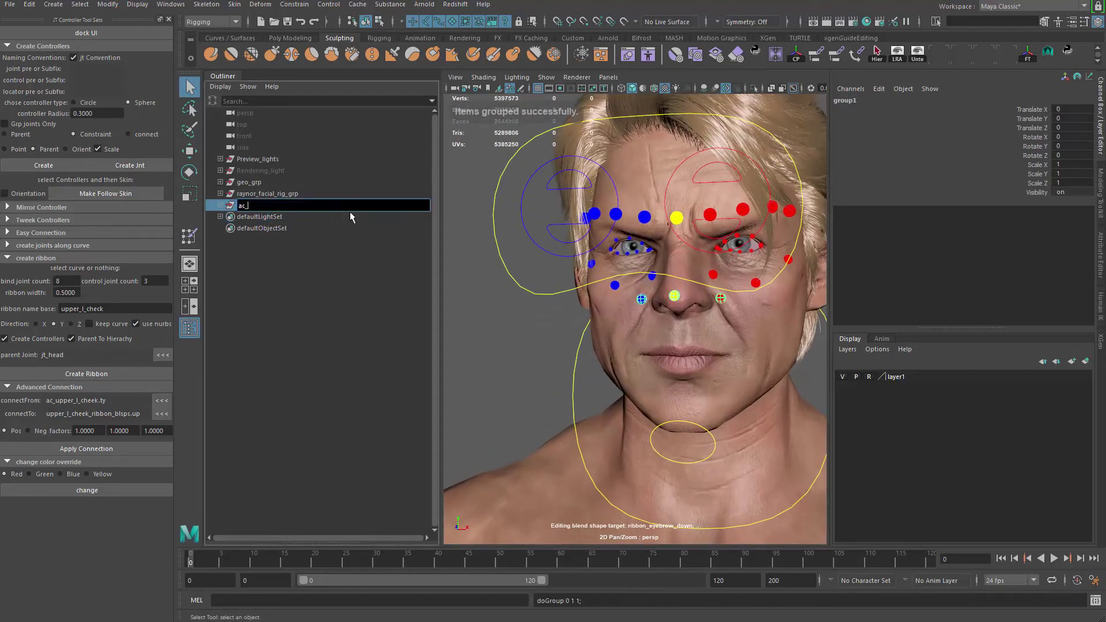
type("_nose_grp")
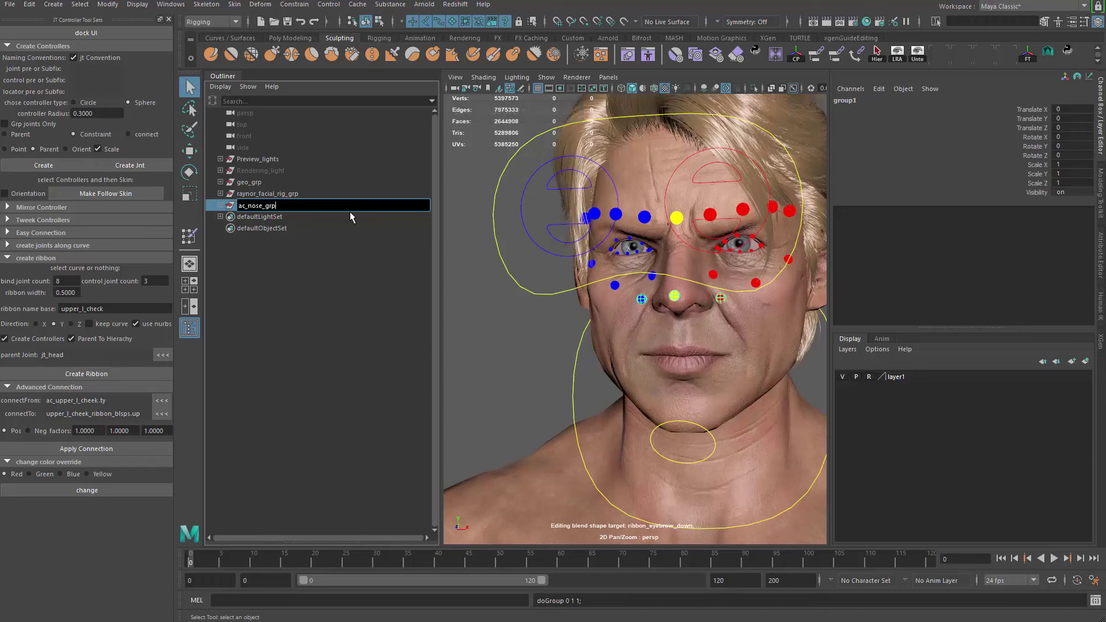
key("Return")
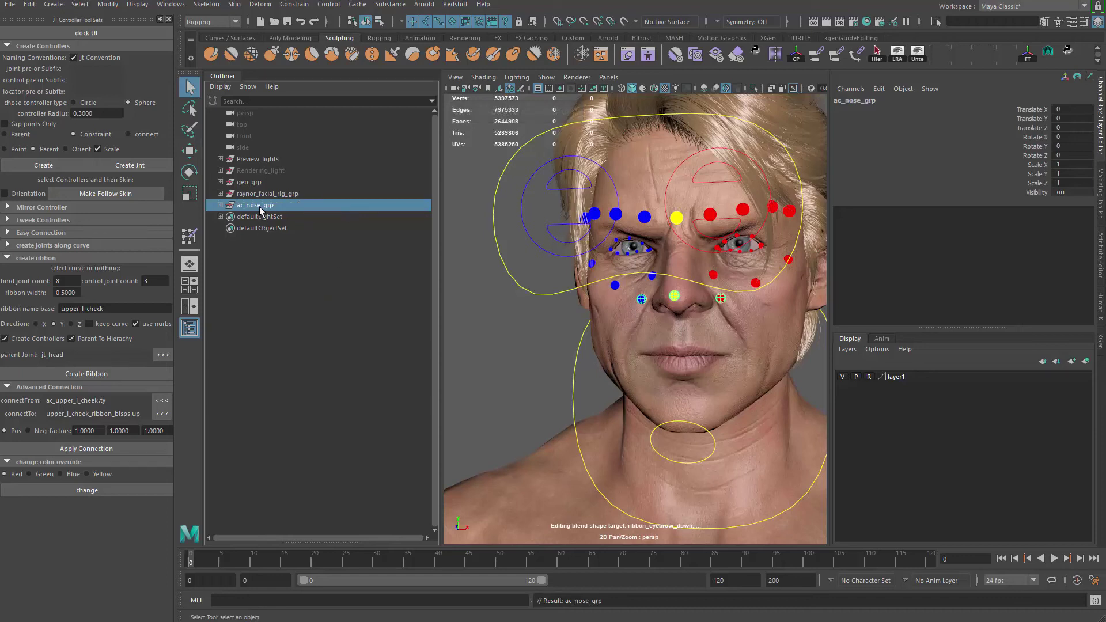
Step: Parent ac_nose_grp under raynor_facial_rig_grp and clear the selection
middle_click_drag(273, 201, 272, 197)
left_click(273, 194)
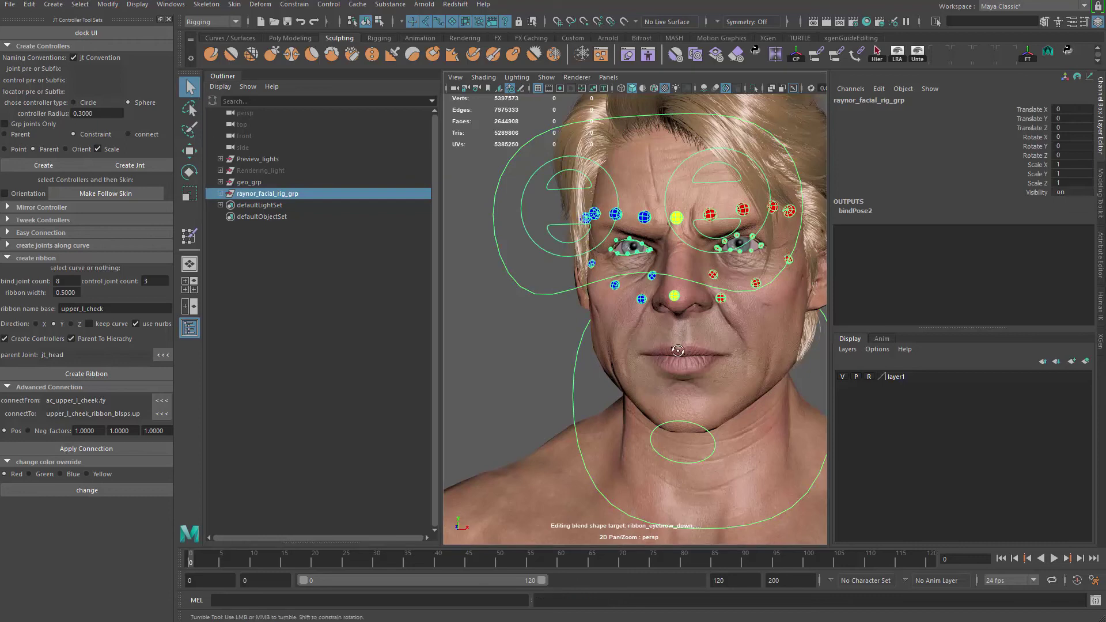
left_click_drag(675, 349, 714, 341, "alt")
right_click_drag(713, 341, 769, 331, "alt")
left_click(768, 332)
Step: Test the blue ac_r_nose controller by moving it vertically, then undo the move
left_click_drag(643, 291, 614, 284, "alt")
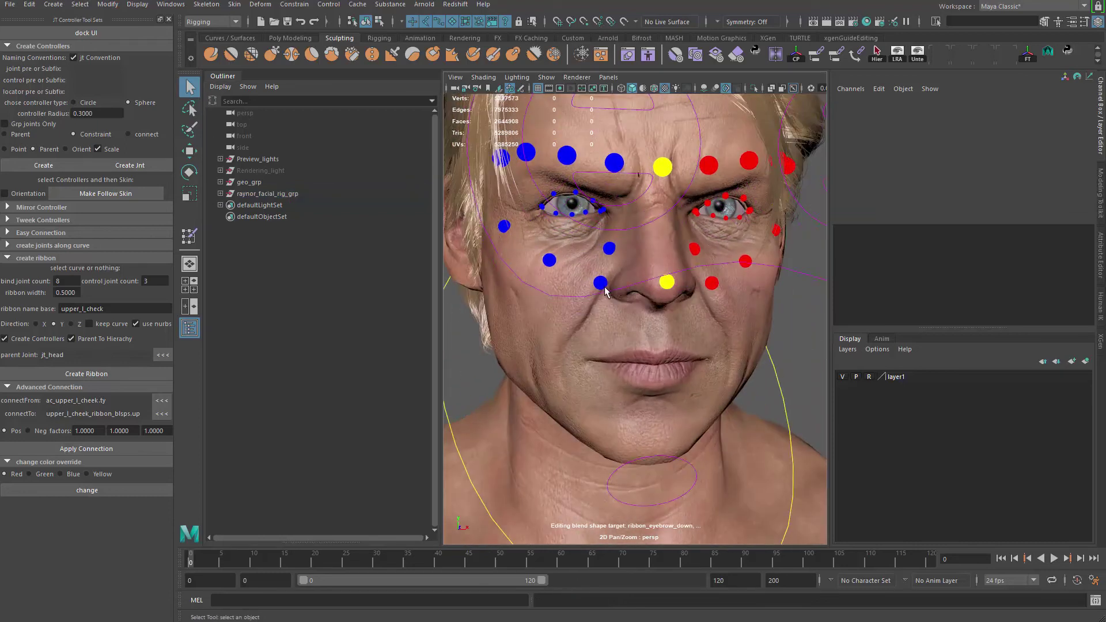
left_click(601, 282)
key("w")
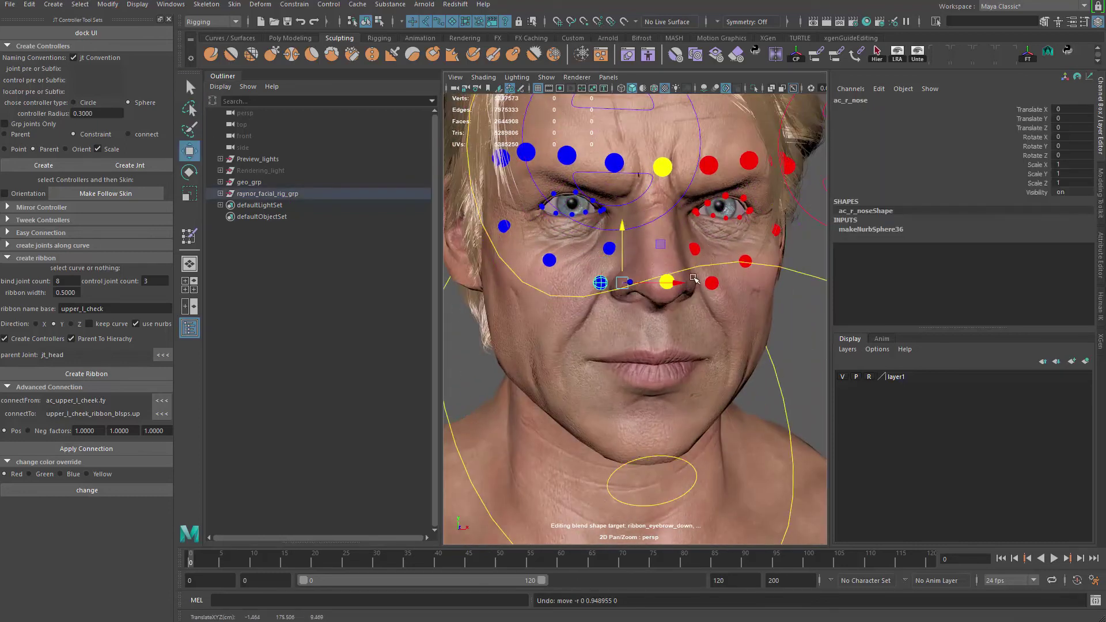
Step: Test the red ac_l_nose controller by moving it upward along Y, and undo the move
left_click_drag(696, 281, 709, 297, "alt")
key("q")
left_click(718, 283)
key("w")
left_click_drag(693, 227, 699, 194)
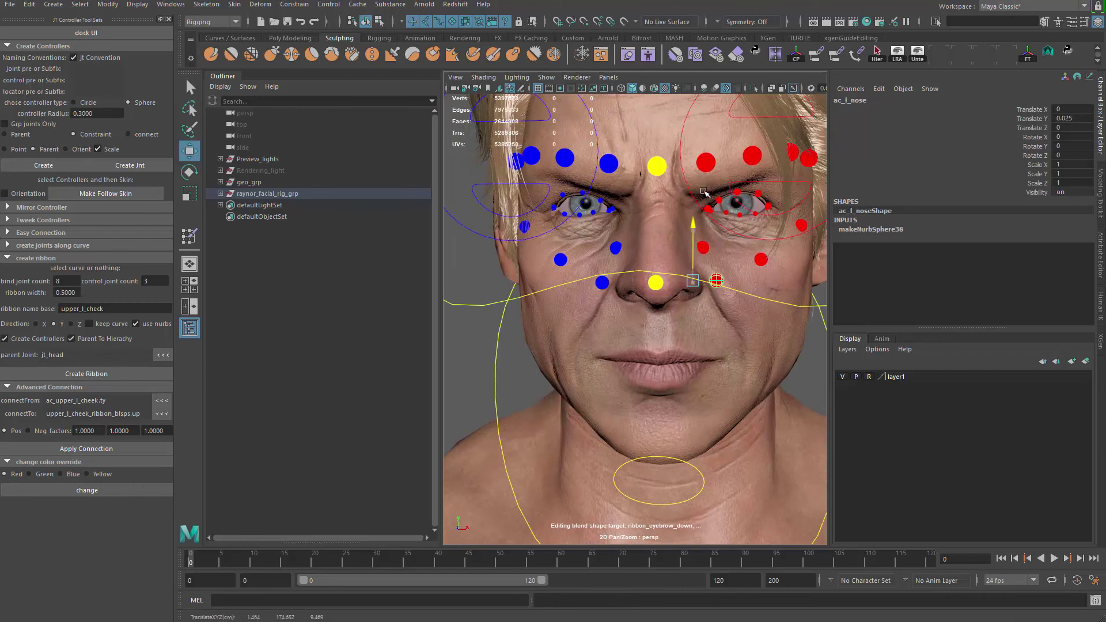
key("ctrl+z")
Step: Test the yellow ac_middle_nose controller by raising it along Y, undo the move and inspect the nose from the side
key("q")
key("w")
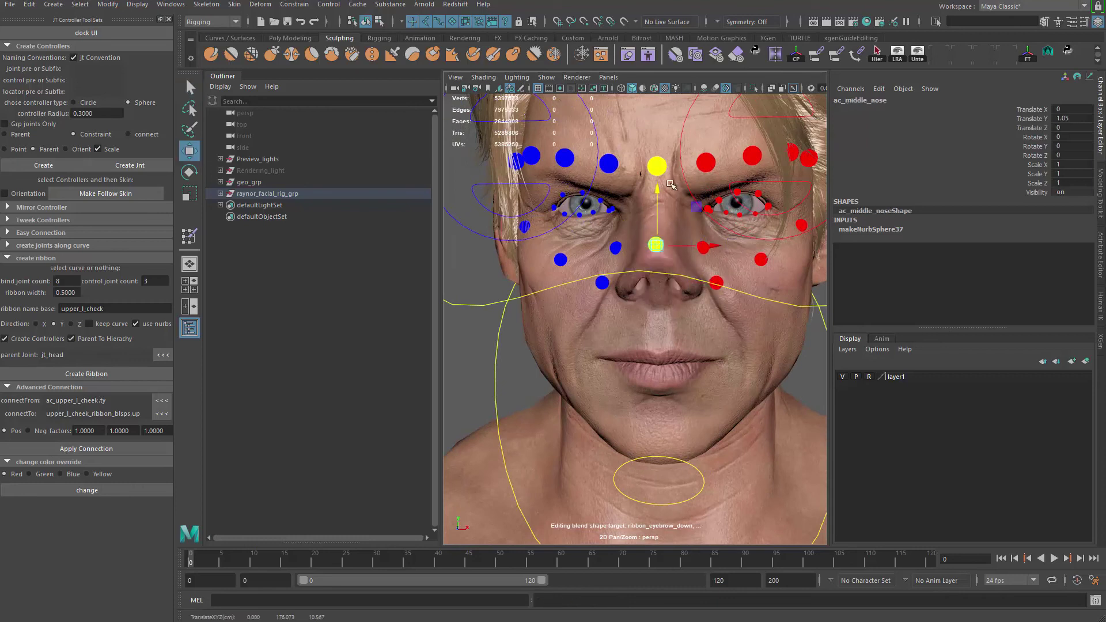
left_click_drag(673, 265, 691, 248, "alt")
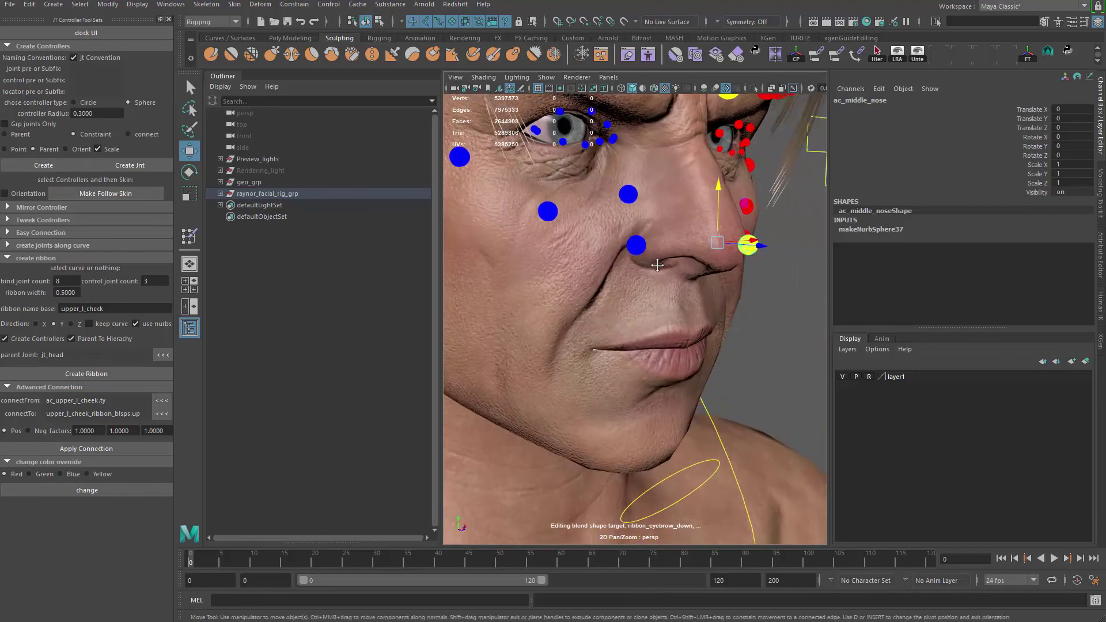